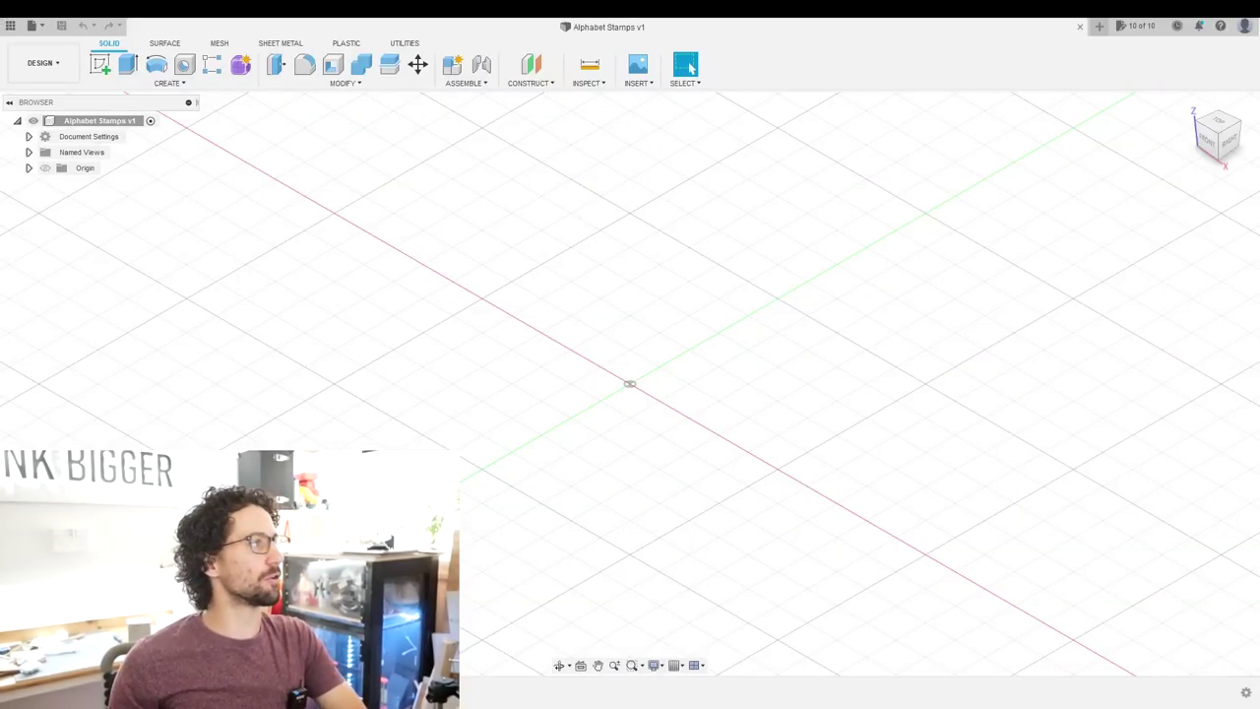
# Step: Start a sketch on the horizontal plane and add text with the uppercase alphabet, lowercase alphabet and "!@#$%^&*()-?" on separate lines
pyautogui.click(100, 64)
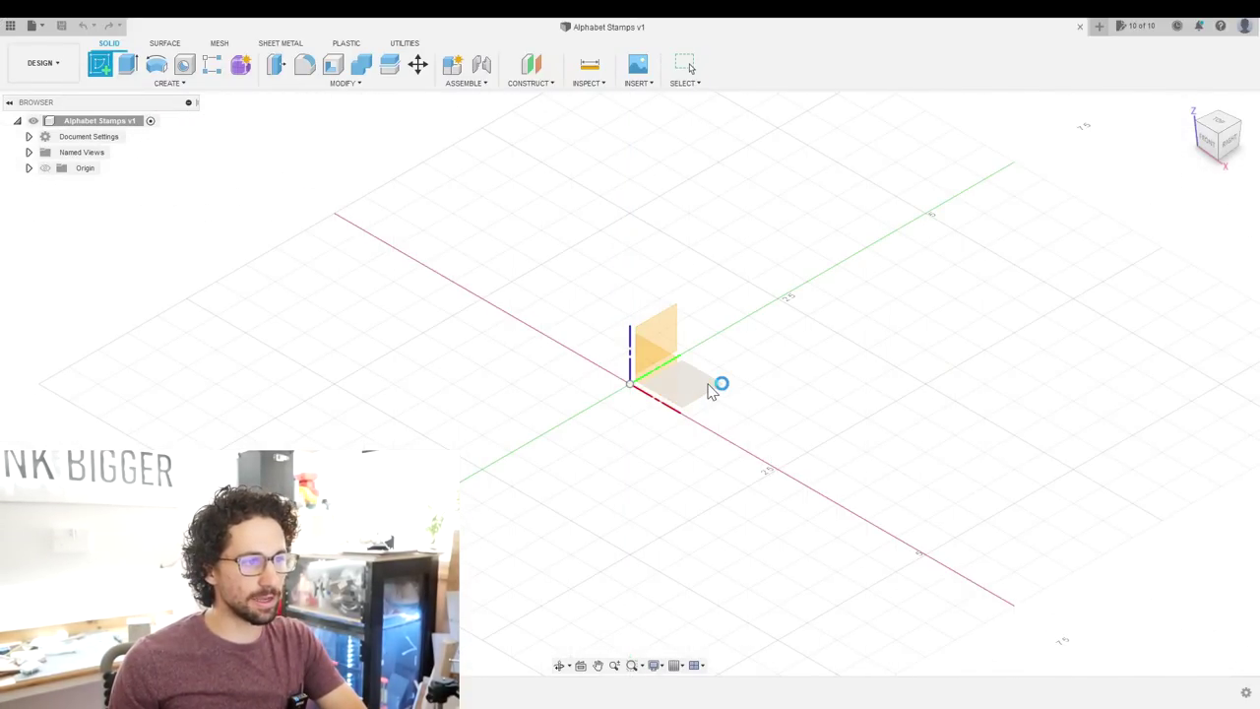
pyautogui.click(711, 391)
pyautogui.click(172, 83)
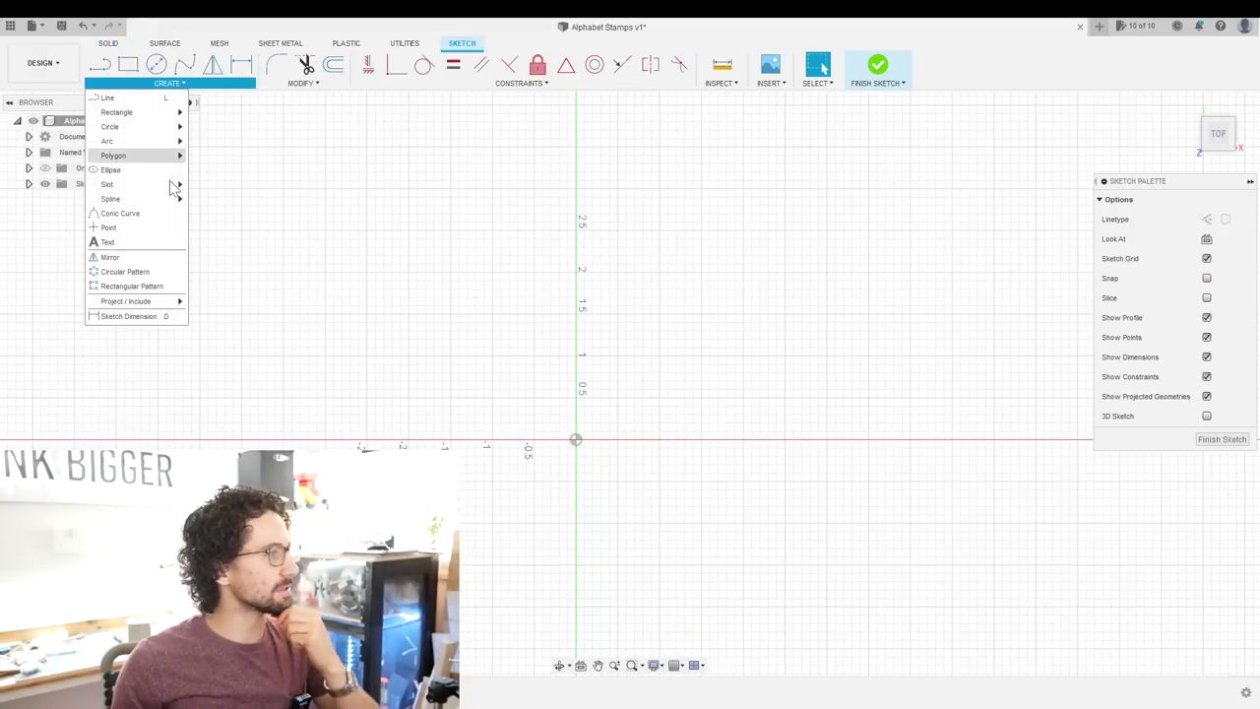
pyautogui.click(107, 241)
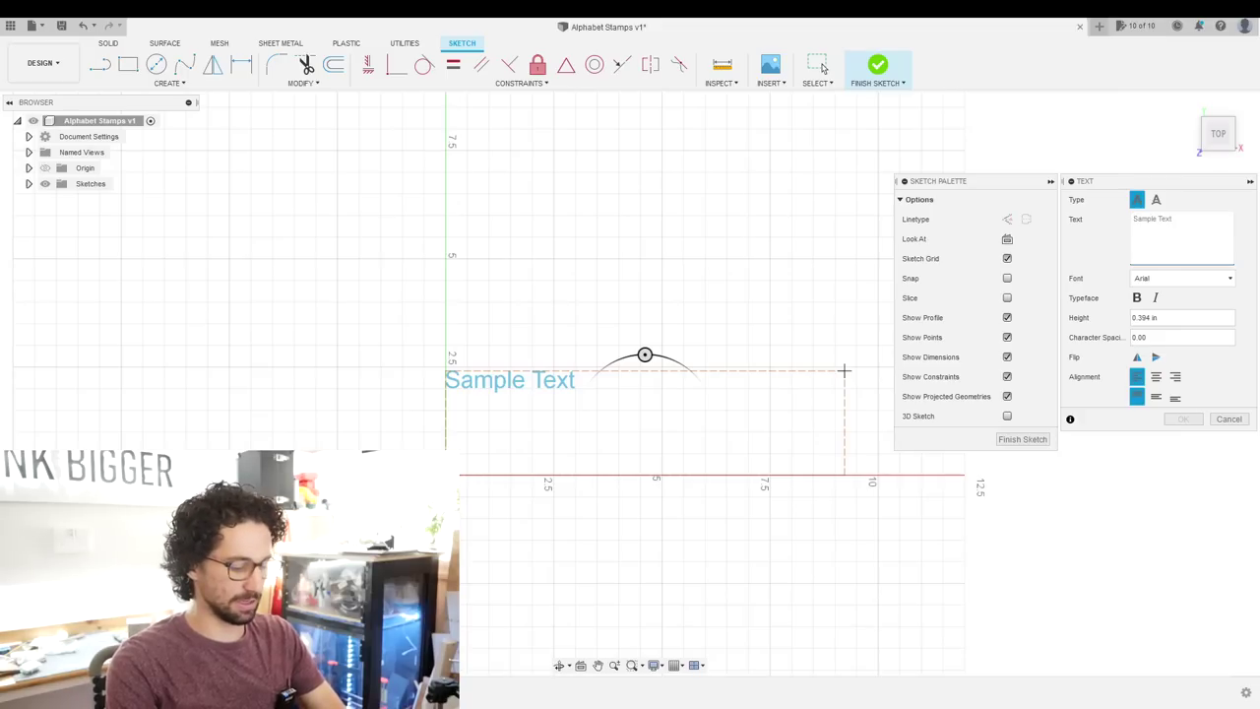
pyautogui.write('ABCDEF')
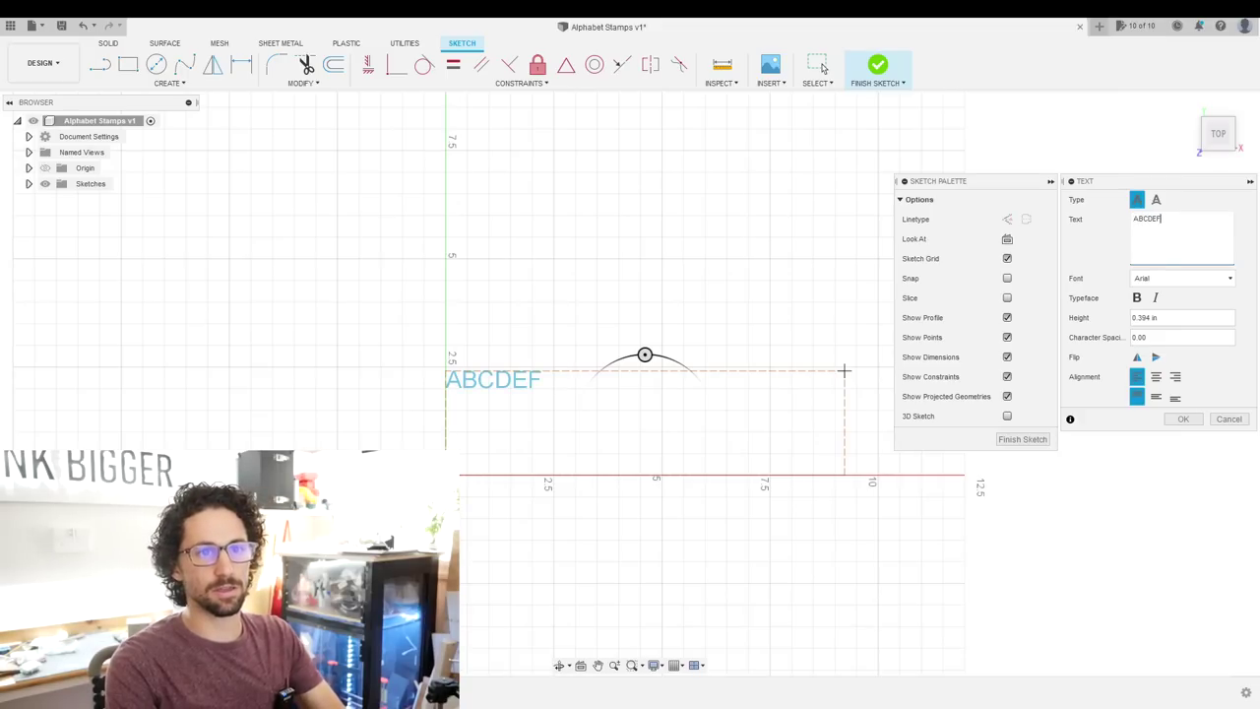
pyautogui.write('GHIJKLMNOPQRSTUVWXYZ')
pyautogui.press('Return')
pyautogui.write('abcdefghijklmnopqrstuvwxyz')
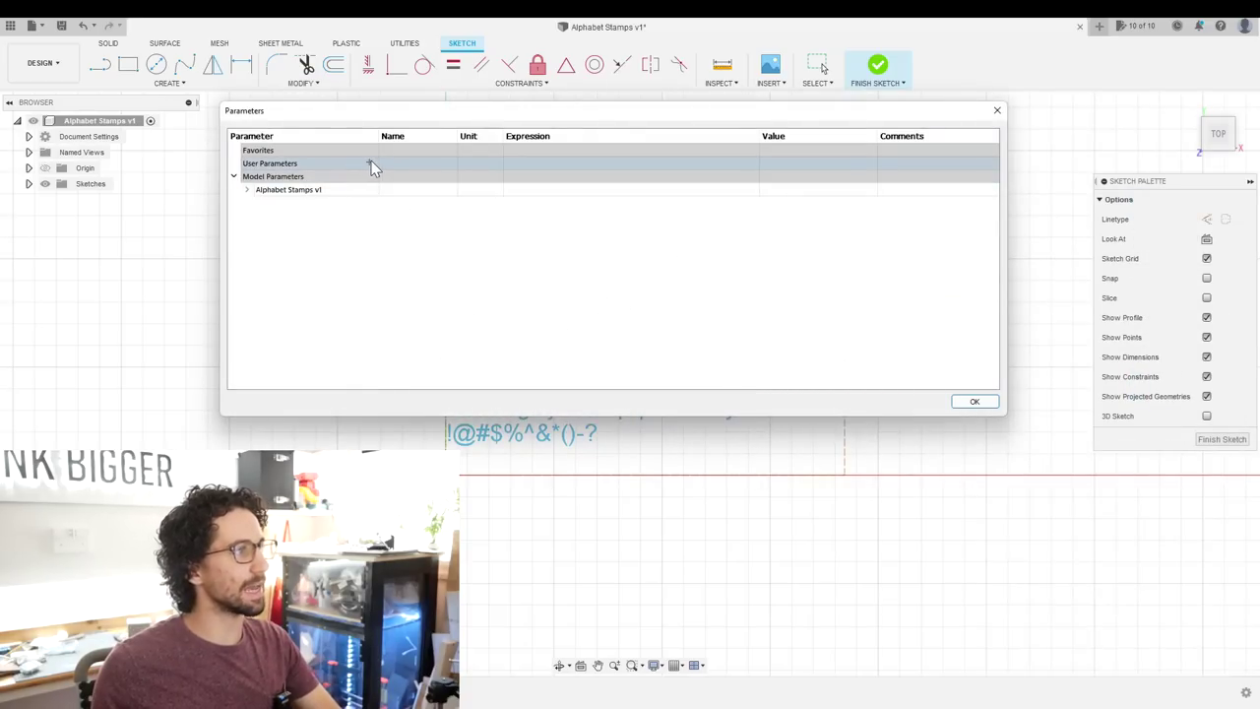
# Step: Create a user parameter named TextHeight in inches with the expression 0.25 in
pyautogui.click(371, 163)
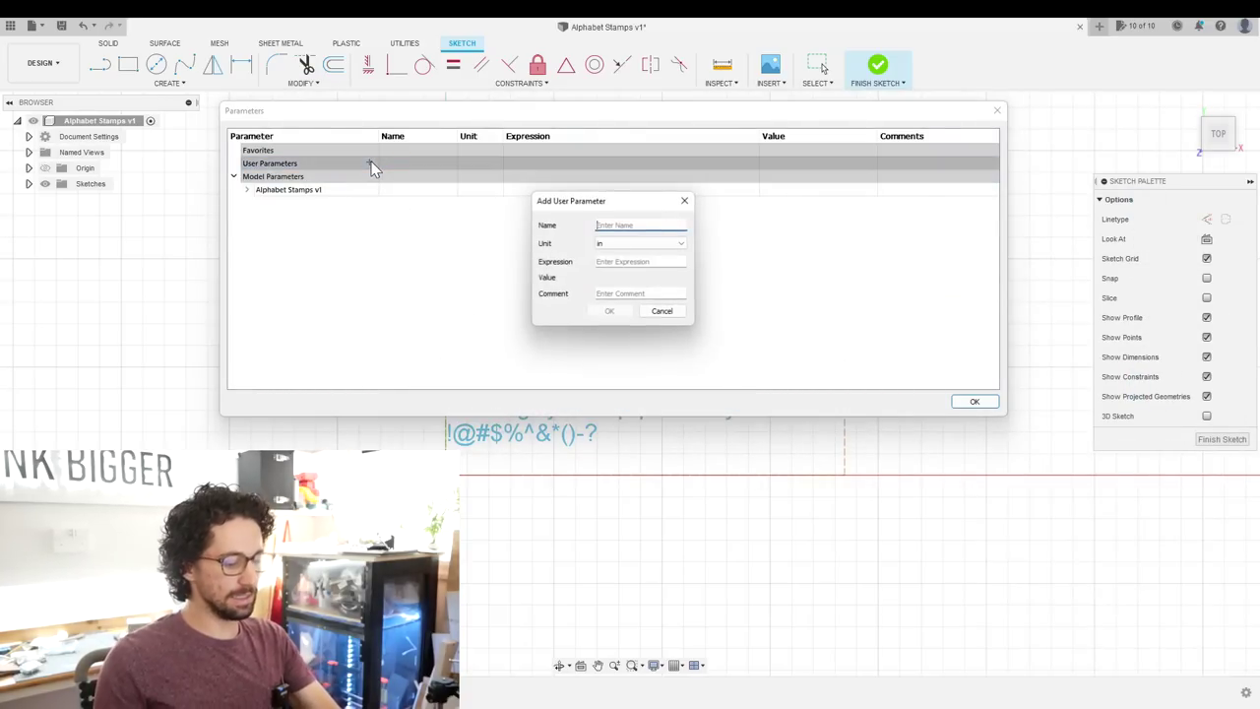
pyautogui.write('TextHeight')
pyautogui.press('Tab')
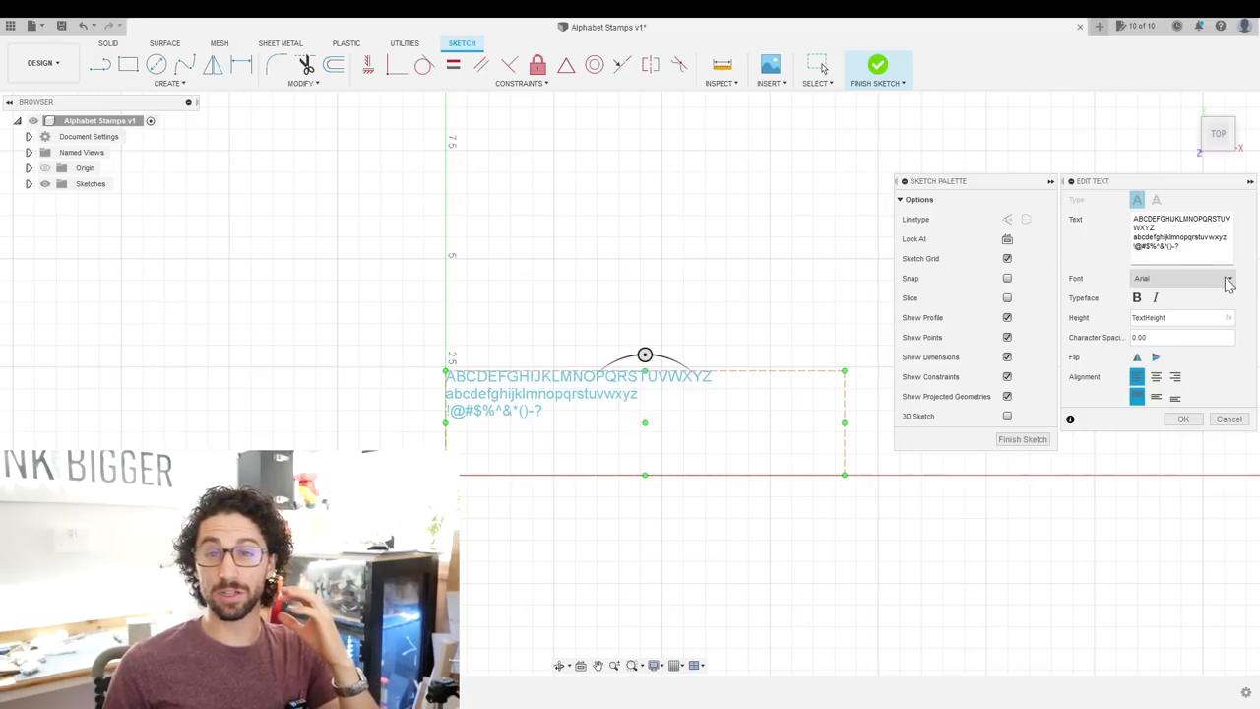
# Step: Look through the available fonts and give the alphabet text a clean DIN-style sans-serif font
pyautogui.click(1228, 281)
pyautogui.scroll(-10, 1234, 308)
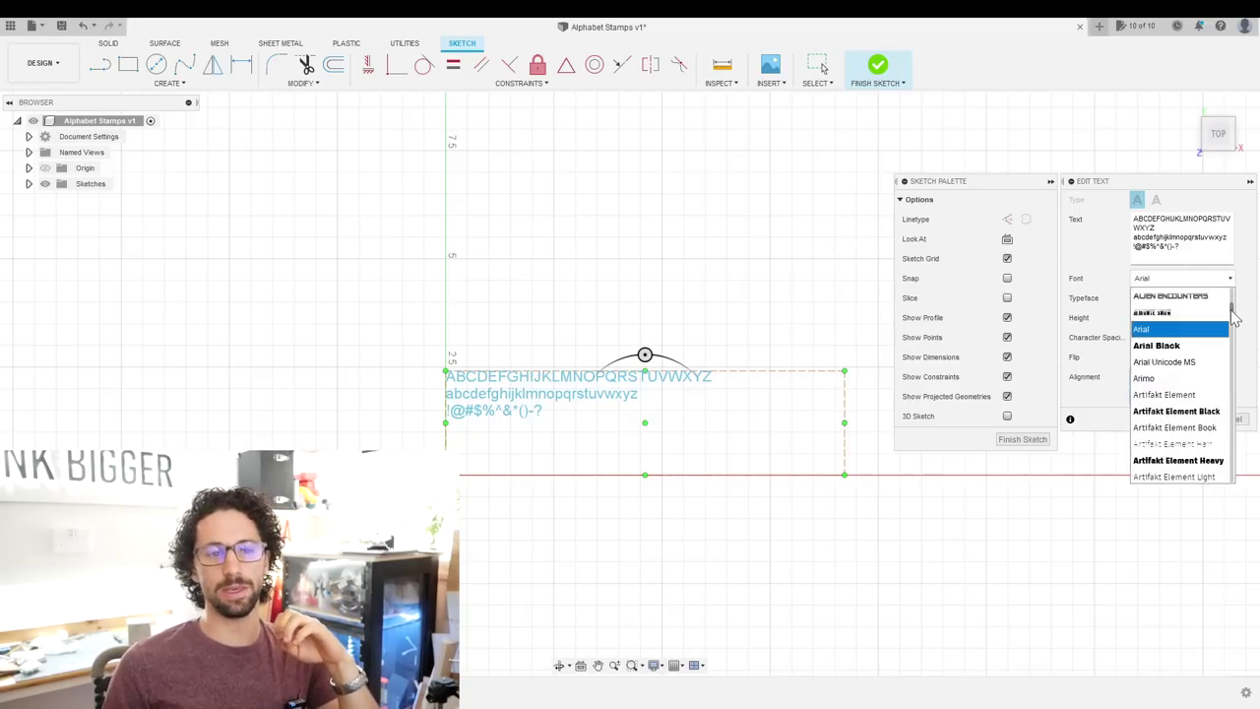
pyautogui.scroll(10, 1234, 341)
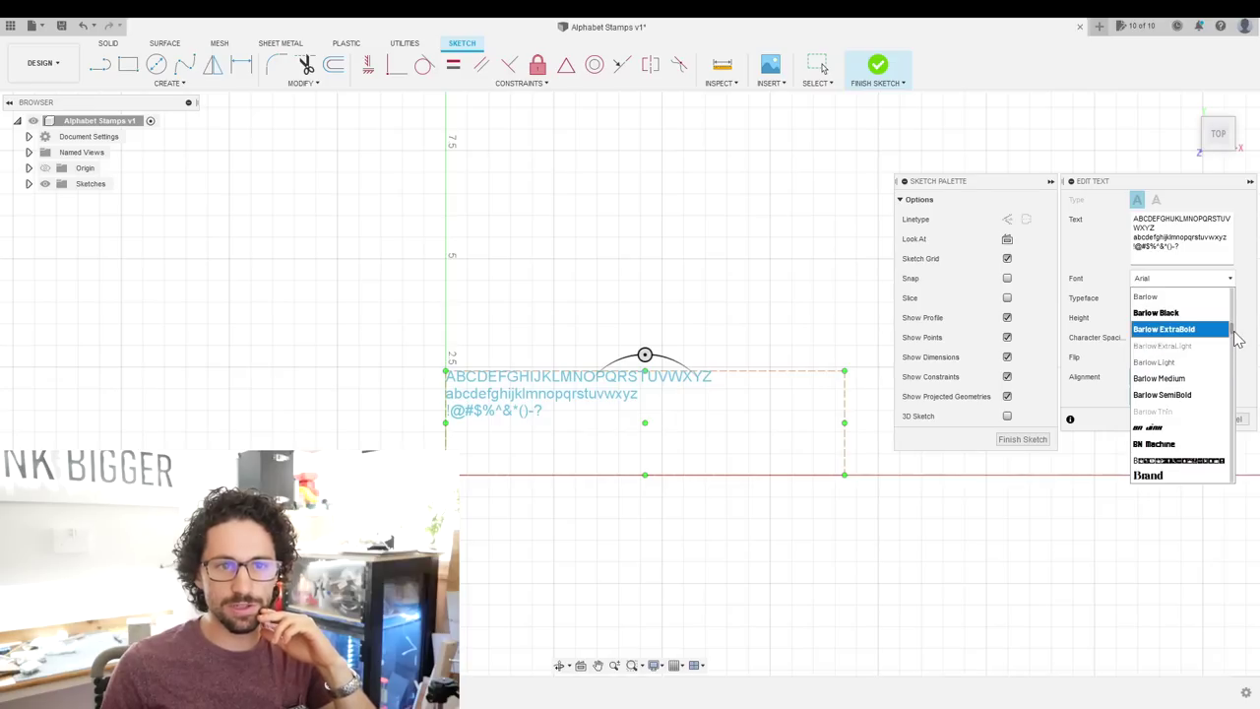
pyautogui.moveTo(1233, 334); pyautogui.dragTo(1243, 279)
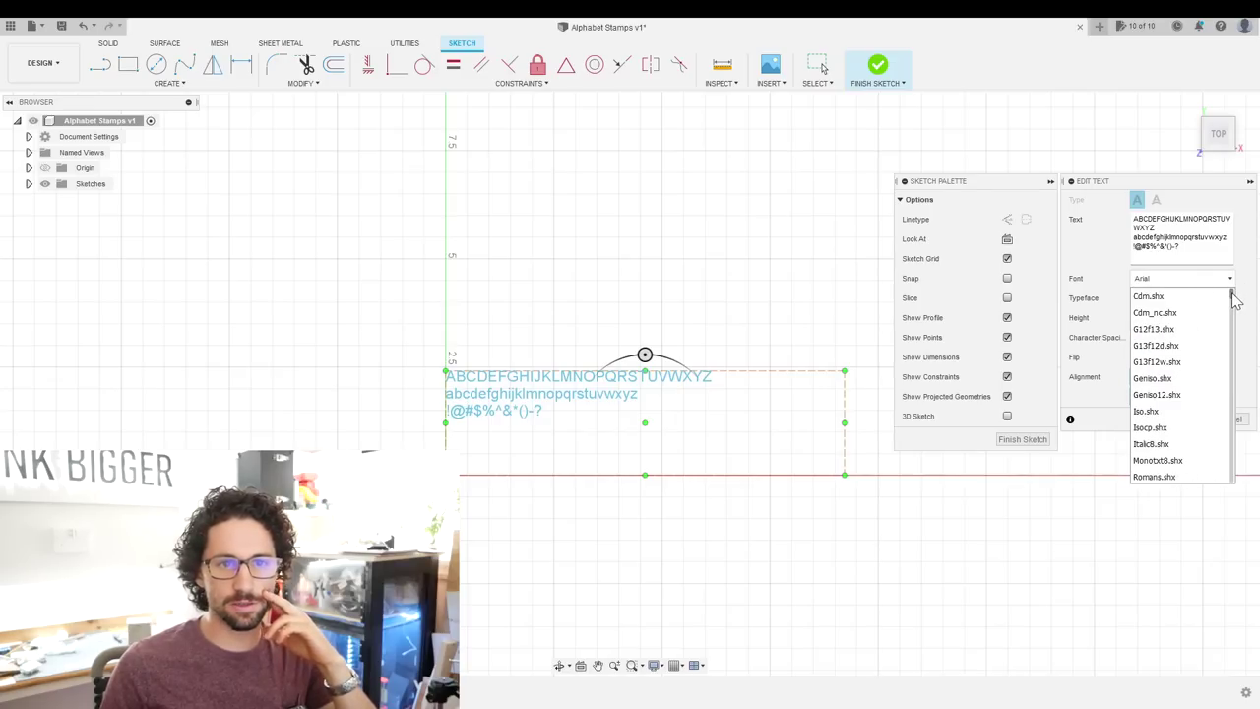
pyautogui.click(1208, 235)
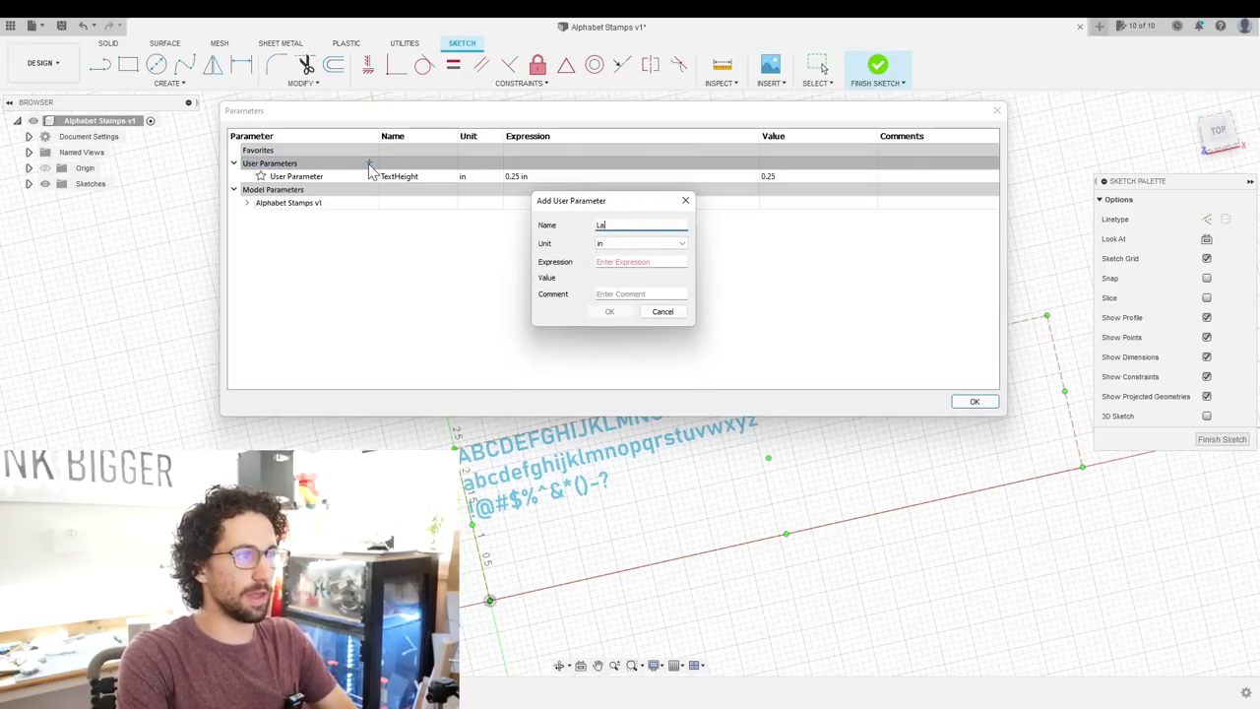
# Step: Add a user parameter named LayerHeight with the unit mm and the value 0.2
pyautogui.click(640, 244)
pyautogui.click(630, 278)
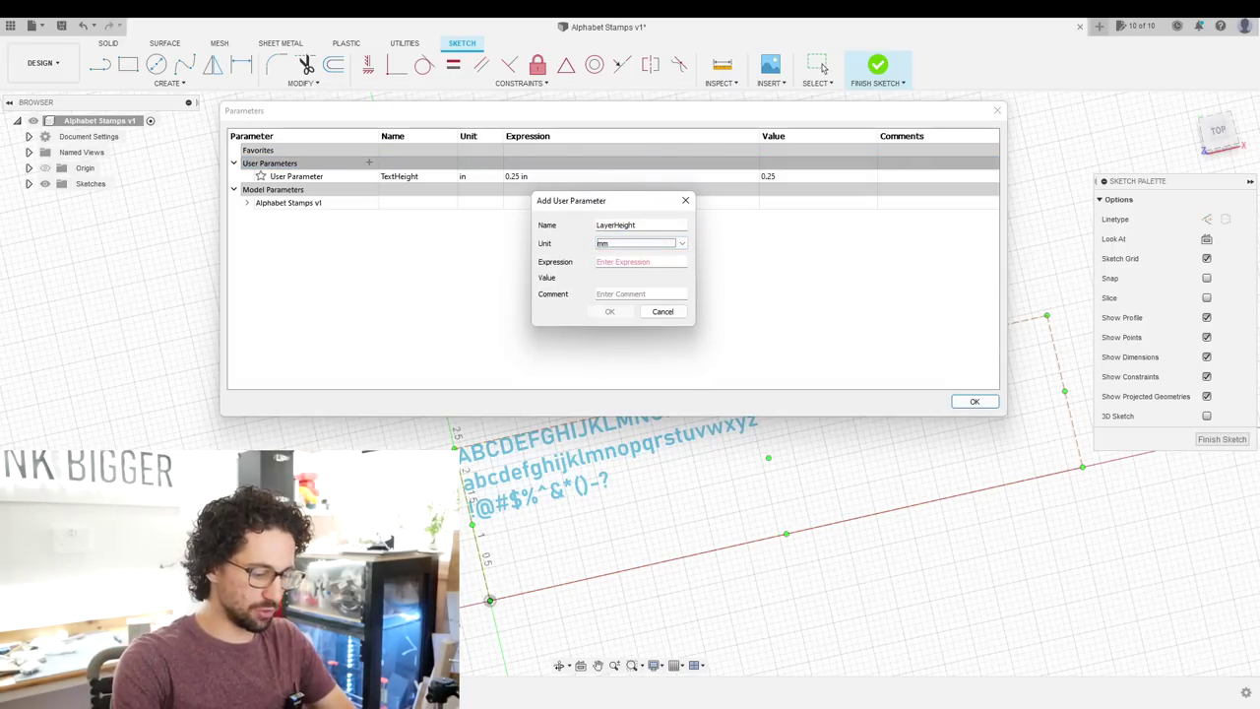
pyautogui.write('0.2')
pyautogui.click(610, 311)
# Step: Add a user parameter named TextThickness in inches with the expression 10*LayerHeight and close the parameter table
pyautogui.click(369, 162)
pyautogui.write('TextThickness')
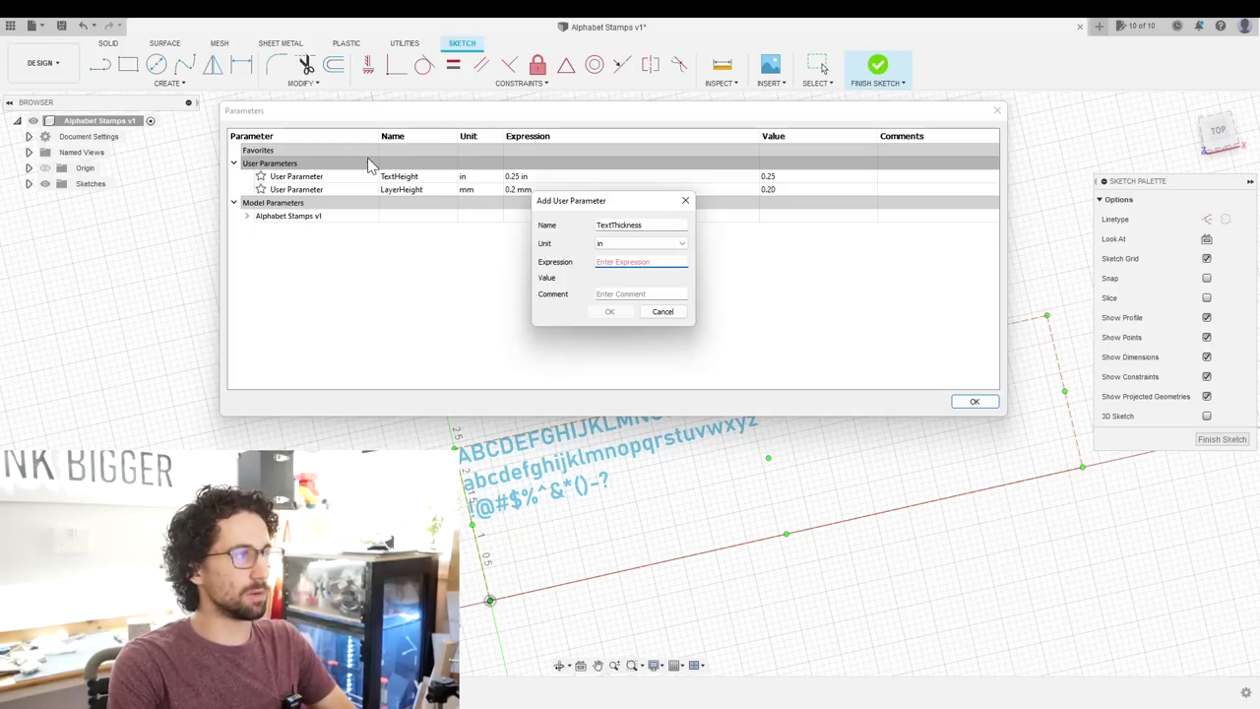
pyautogui.write('1')
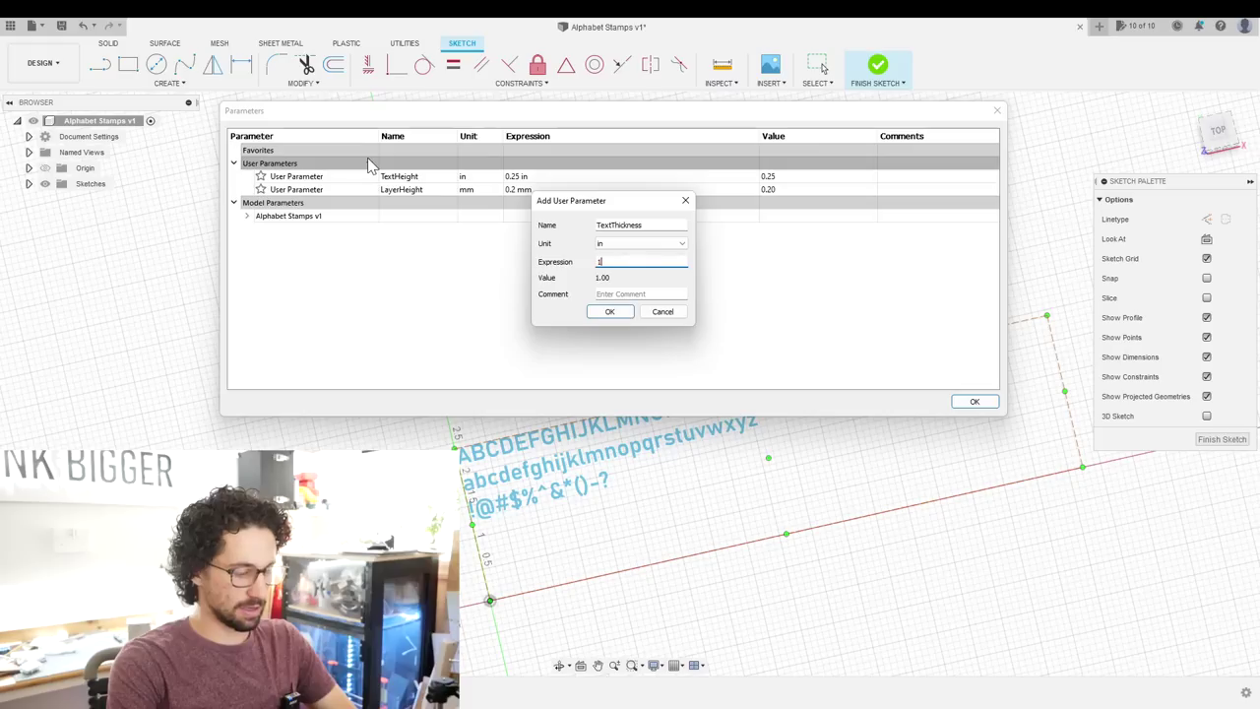
pyautogui.write('0*LayerHeight')
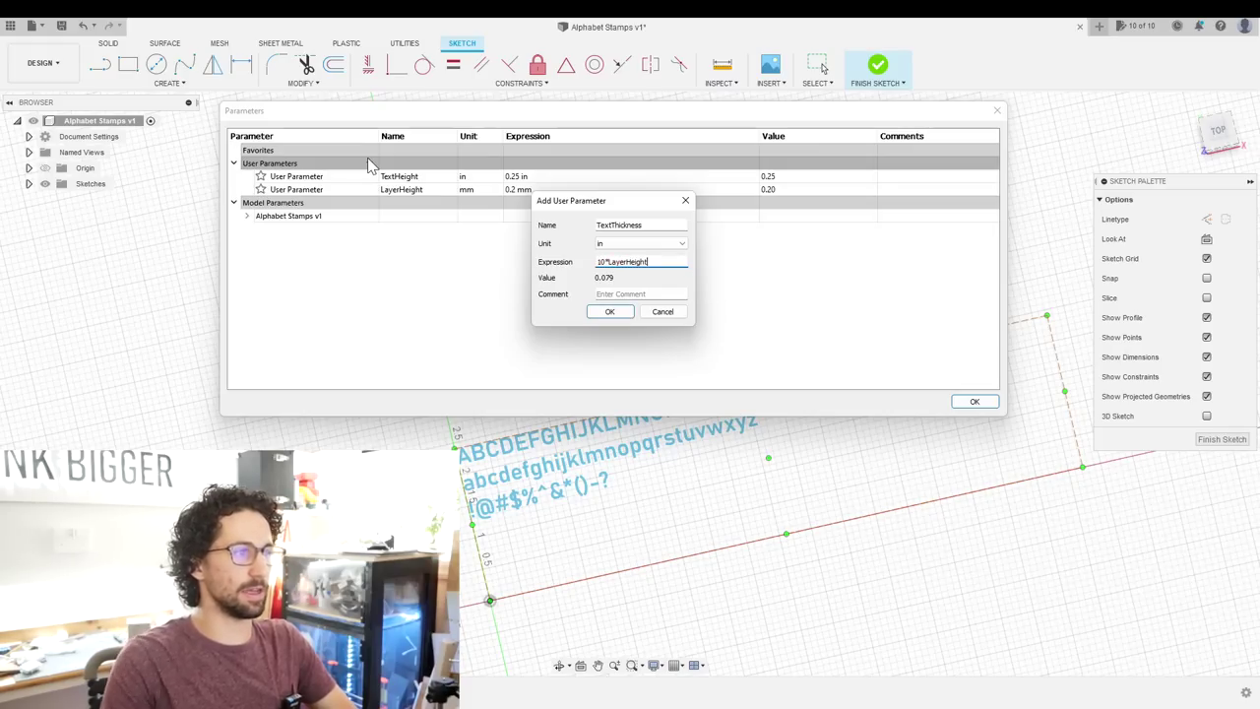
pyautogui.click(625, 314)
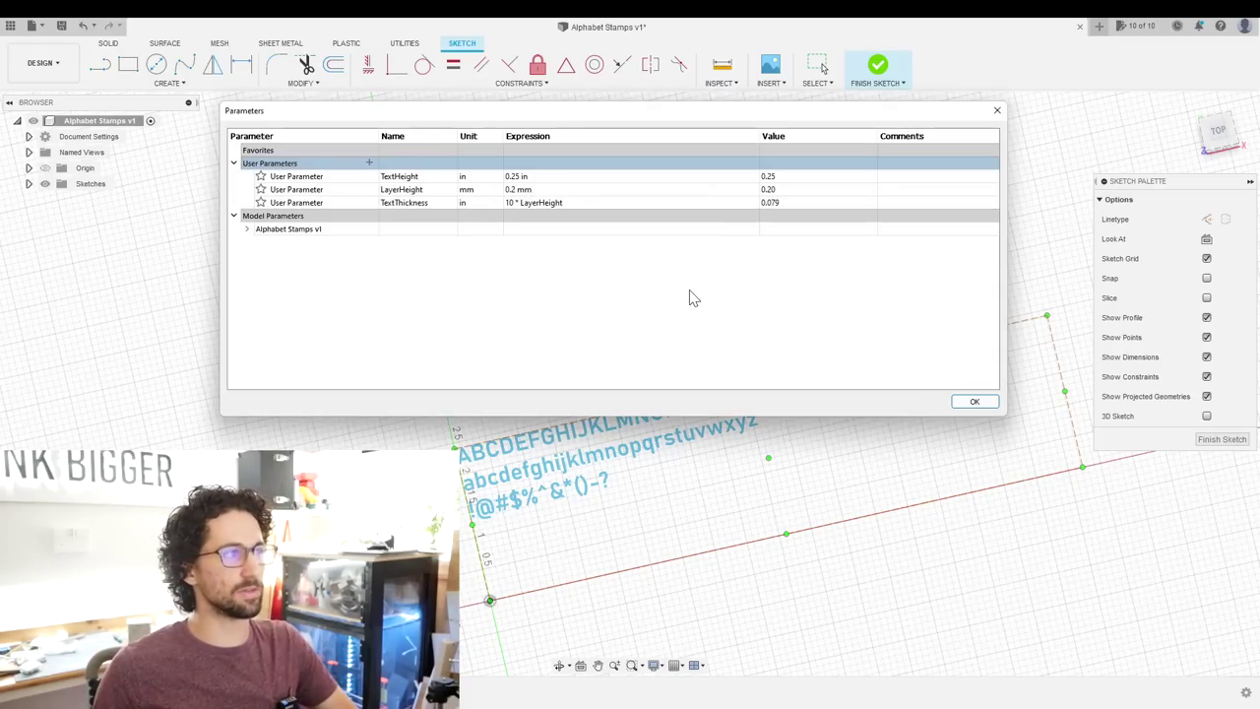
pyautogui.click(972, 401)
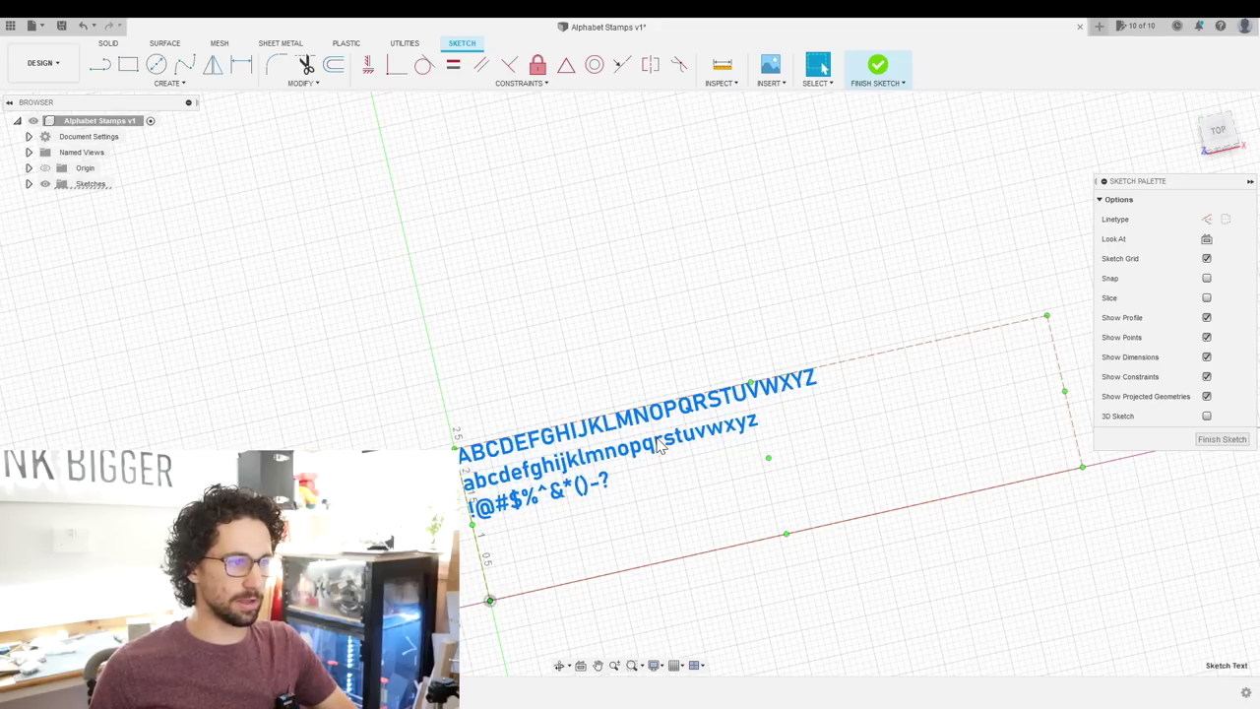
# Step: Try to extrude the unexploded sketch text by the TextHeight parameter
pyautogui.rightClick(661, 446)
pyautogui.click(694, 426)
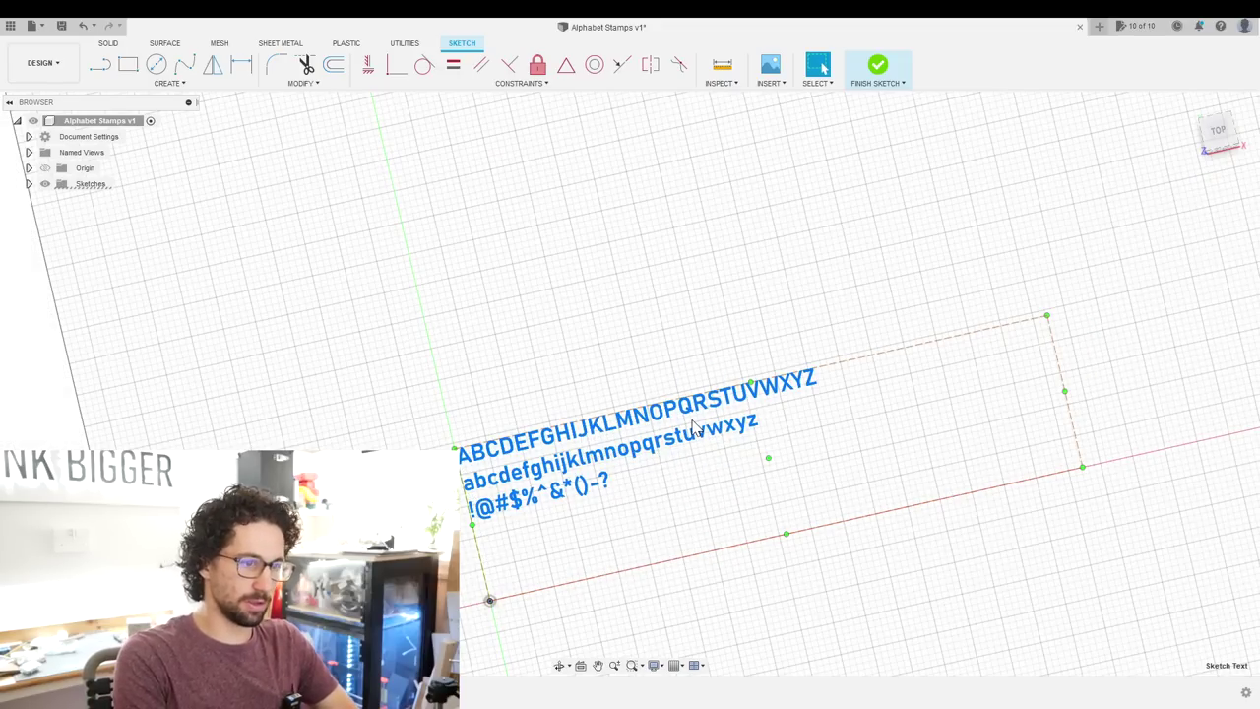
pyautogui.write('Text')
pyautogui.press('Return')
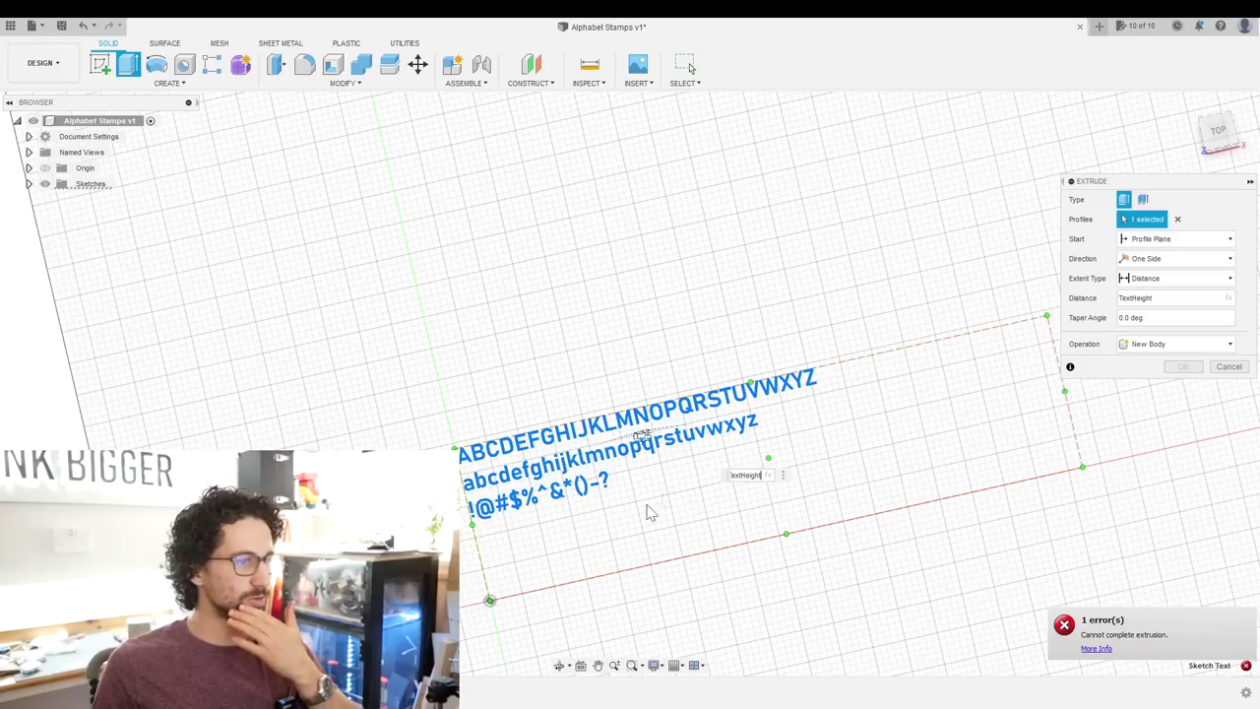
pyautogui.click(1240, 366)
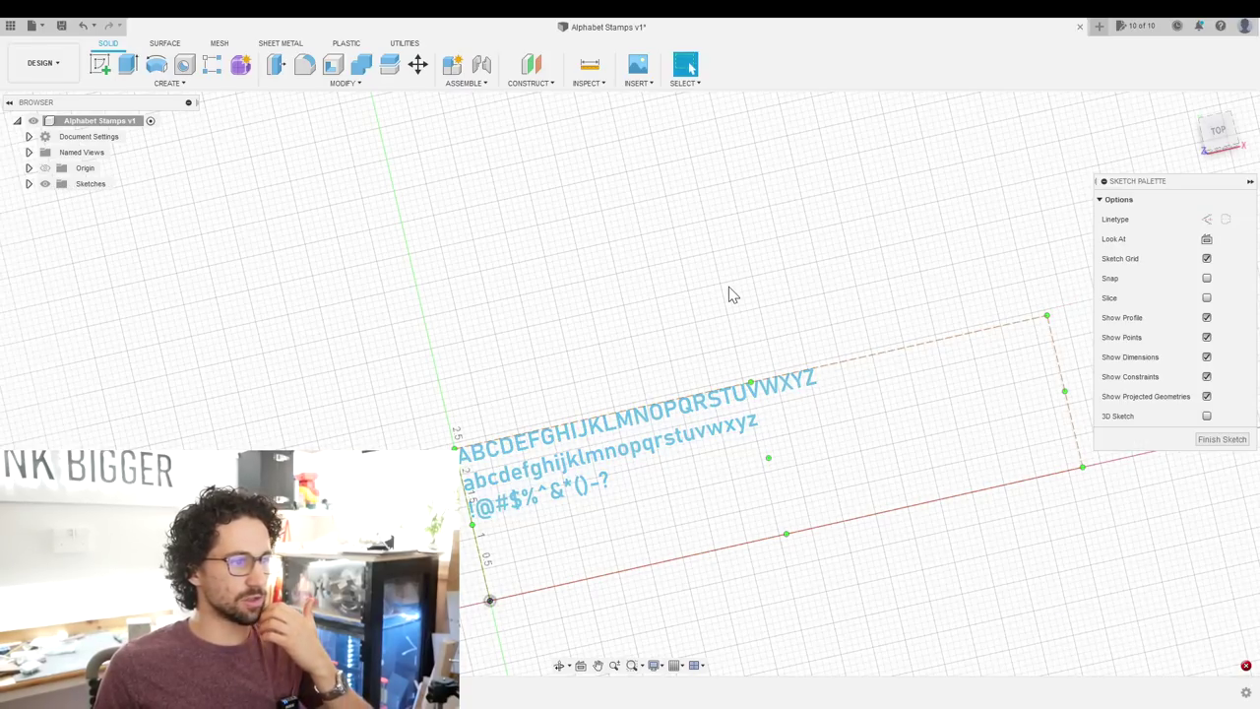
# Step: Explode the sketch text into curves and extrude all character profiles by the TextThickness parameter as new bodies
pyautogui.rightClick(685, 409)
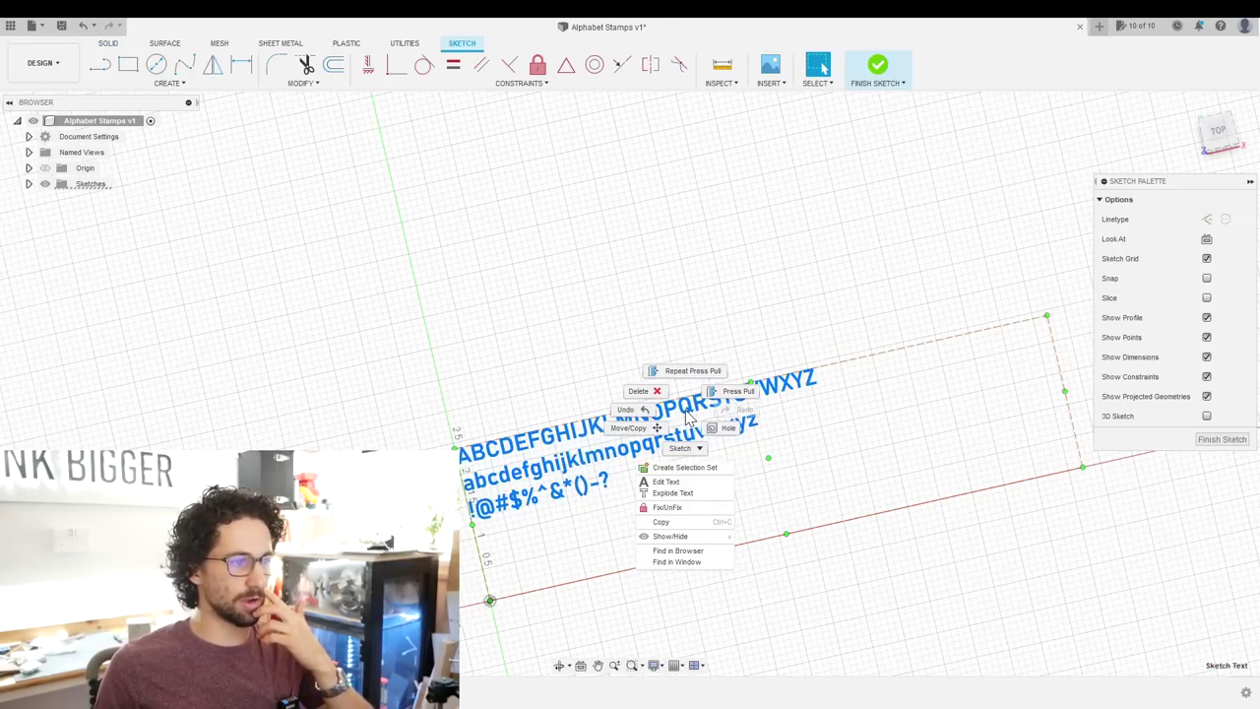
pyautogui.click(677, 494)
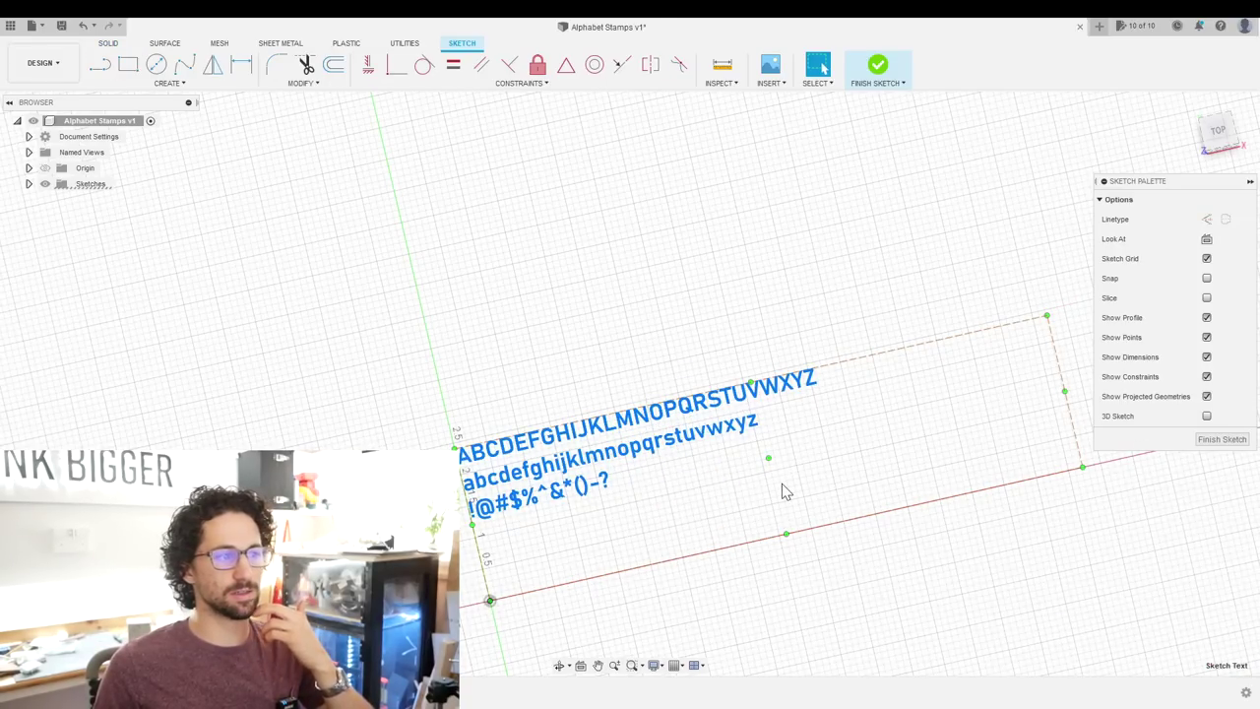
pyautogui.moveTo(384, 351); pyautogui.dragTo(966, 567)
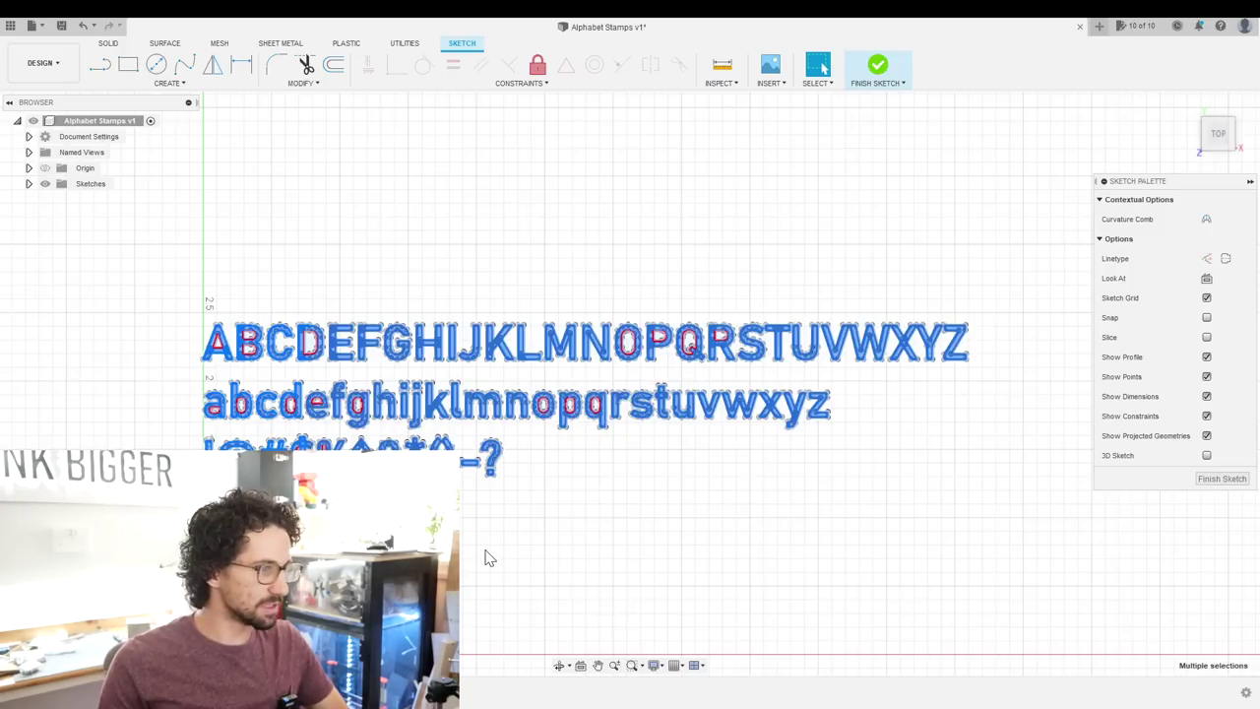
pyautogui.keyDown('shift'); pyautogui.moveTo(490, 558); pyautogui.dragTo(500, 521, button='middle'); pyautogui.keyUp('shift')
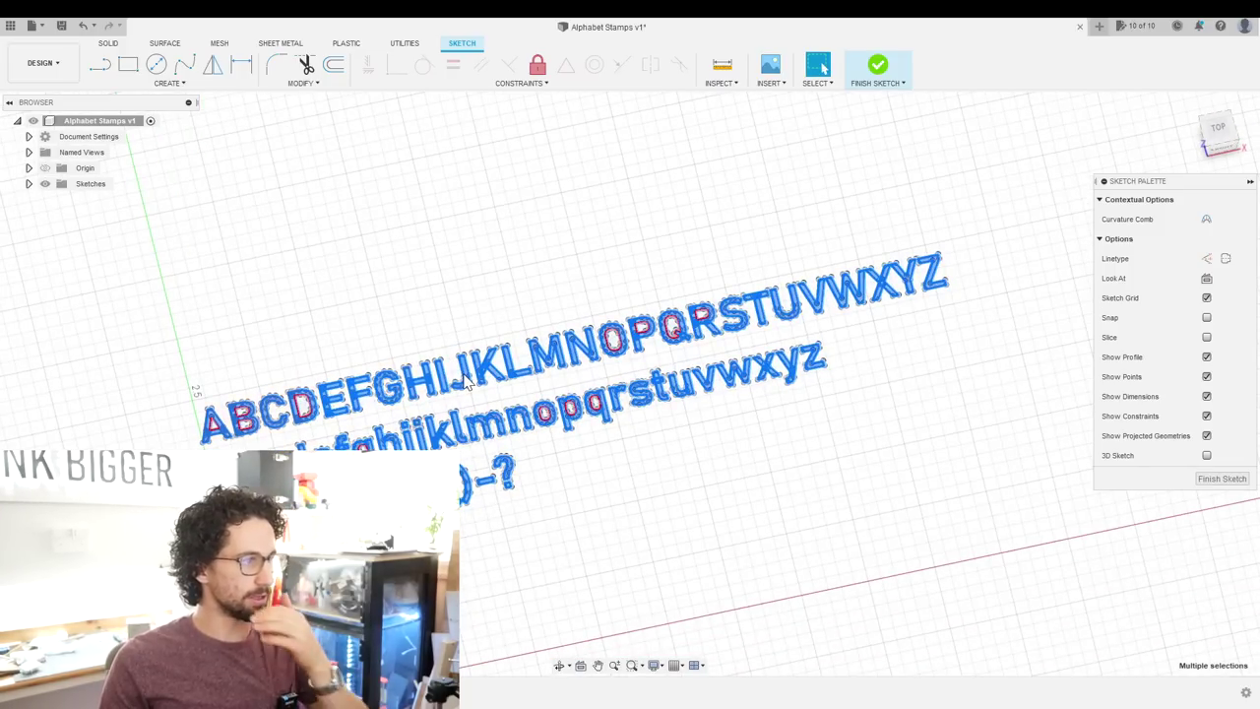
pyautogui.write('e')
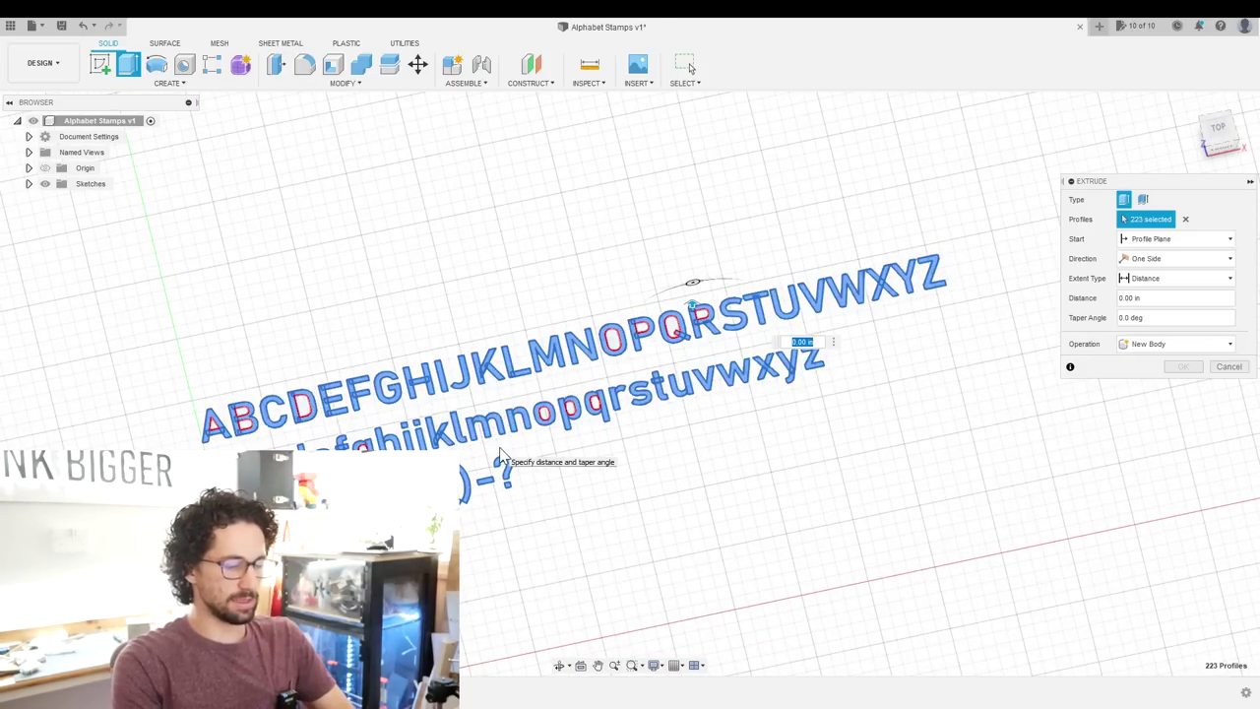
pyautogui.write('text')
pyautogui.press('Down')
pyautogui.press('Return')
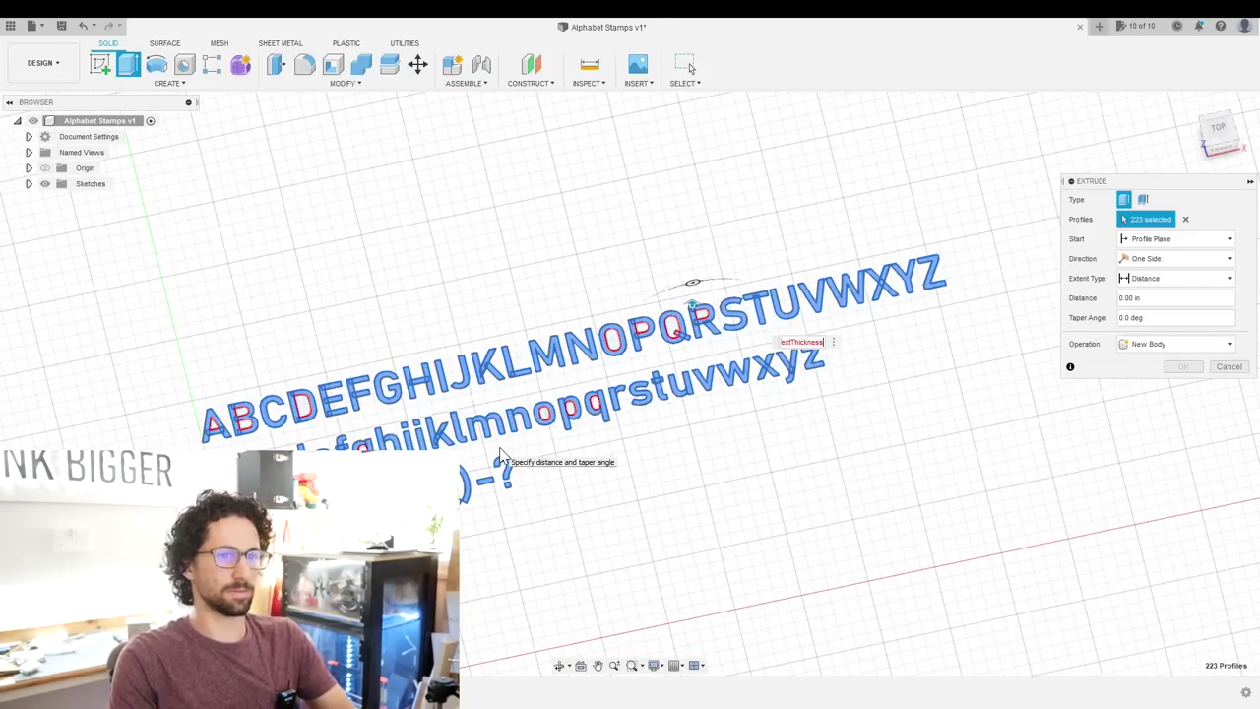
pyautogui.press('Return')
# Step: Send the extruded characters to PrusaSlicer for 3D printing and slice them
pyautogui.click(39, 26)
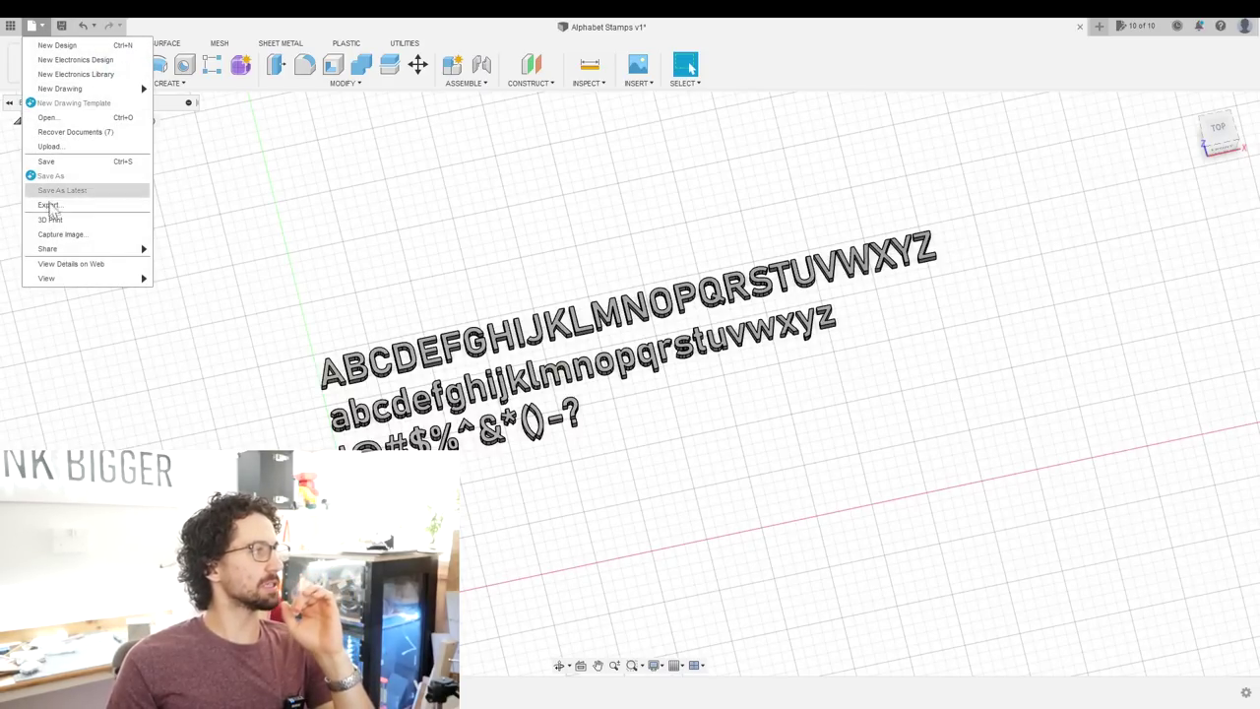
pyautogui.click(54, 225)
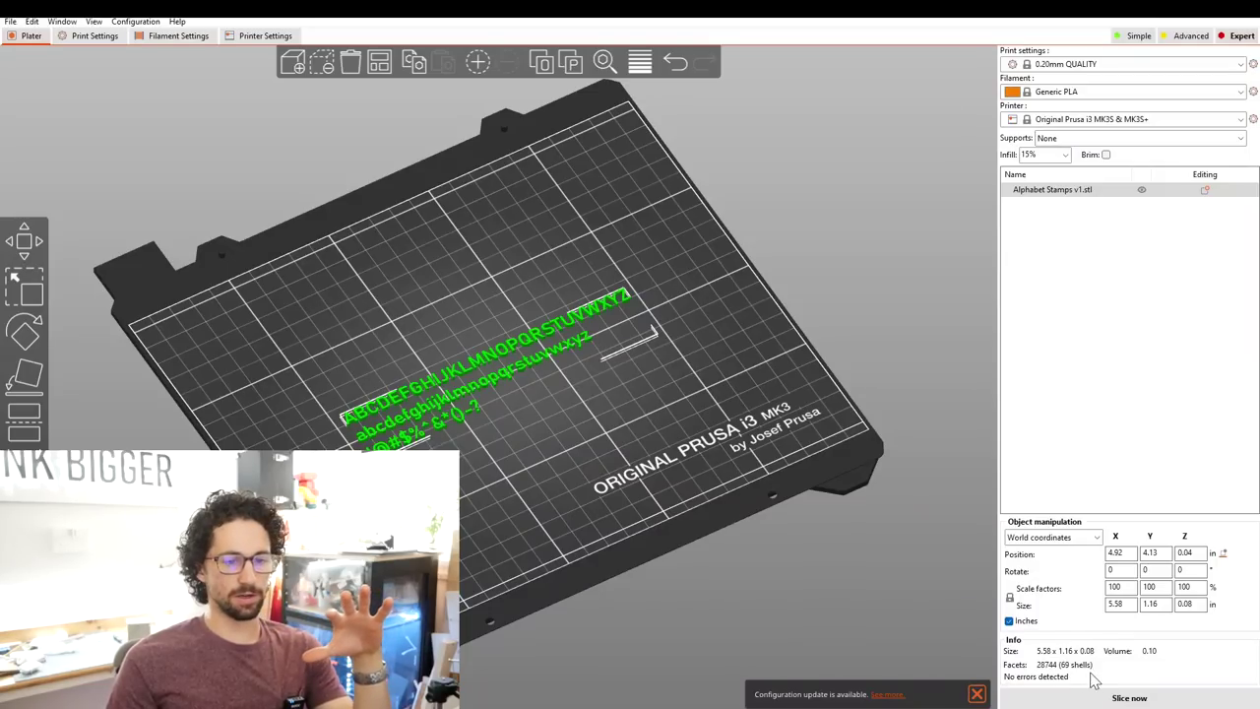
pyautogui.click(1127, 697)
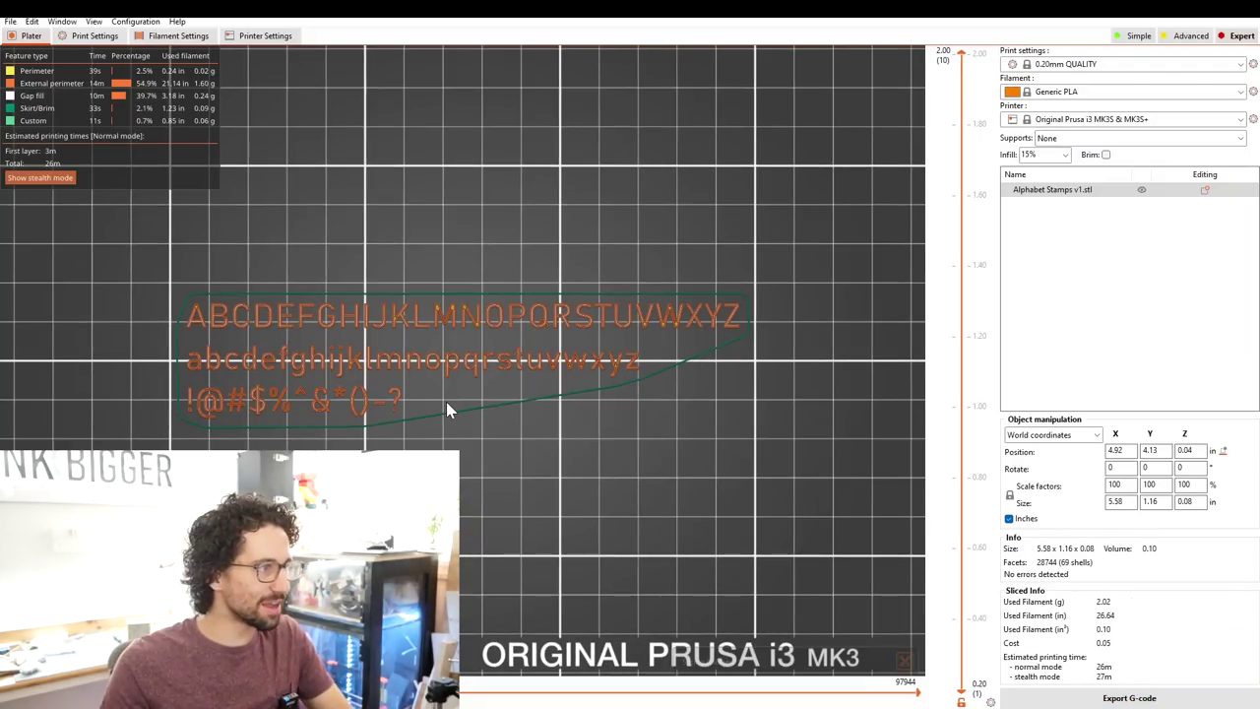
# Step: Examine the sliced toolpaths of the uppercase letters, lowercase letters and symbols up close and from an angle
pyautogui.scroll(5, 246, 359)
pyautogui.scroll(2, 246, 357)
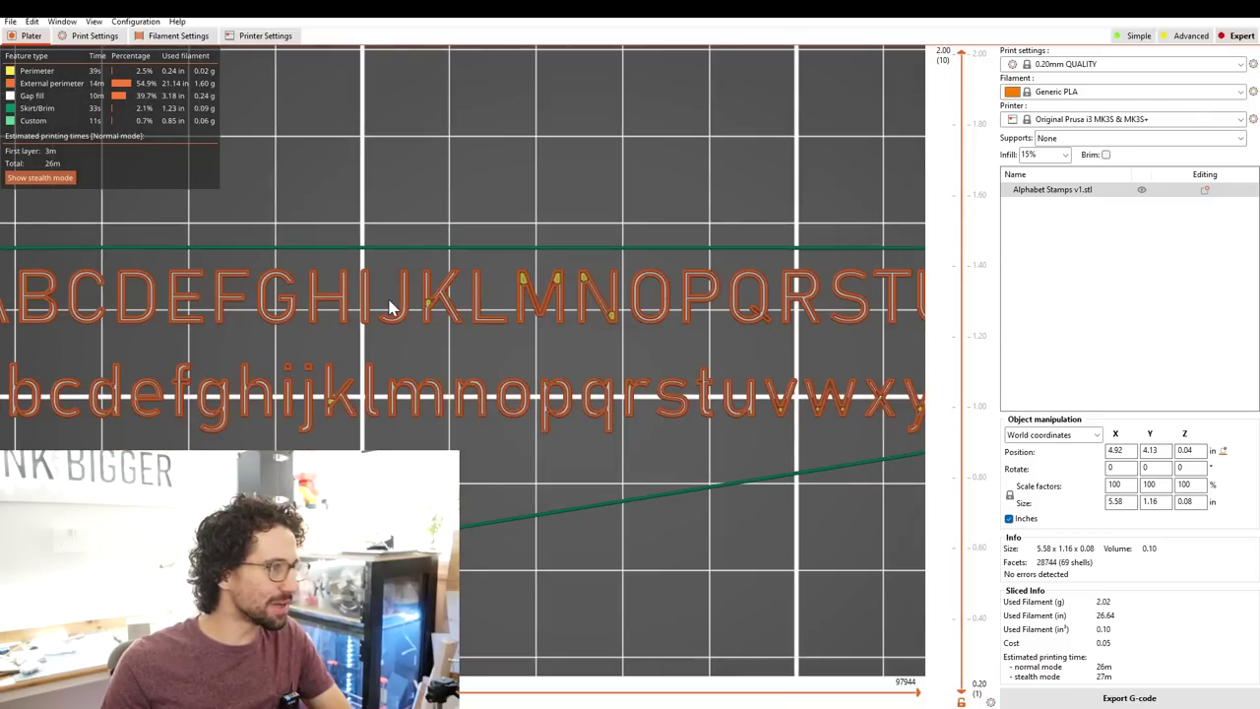
pyautogui.scroll(-2, 393, 307)
pyautogui.scroll(2, 390, 412)
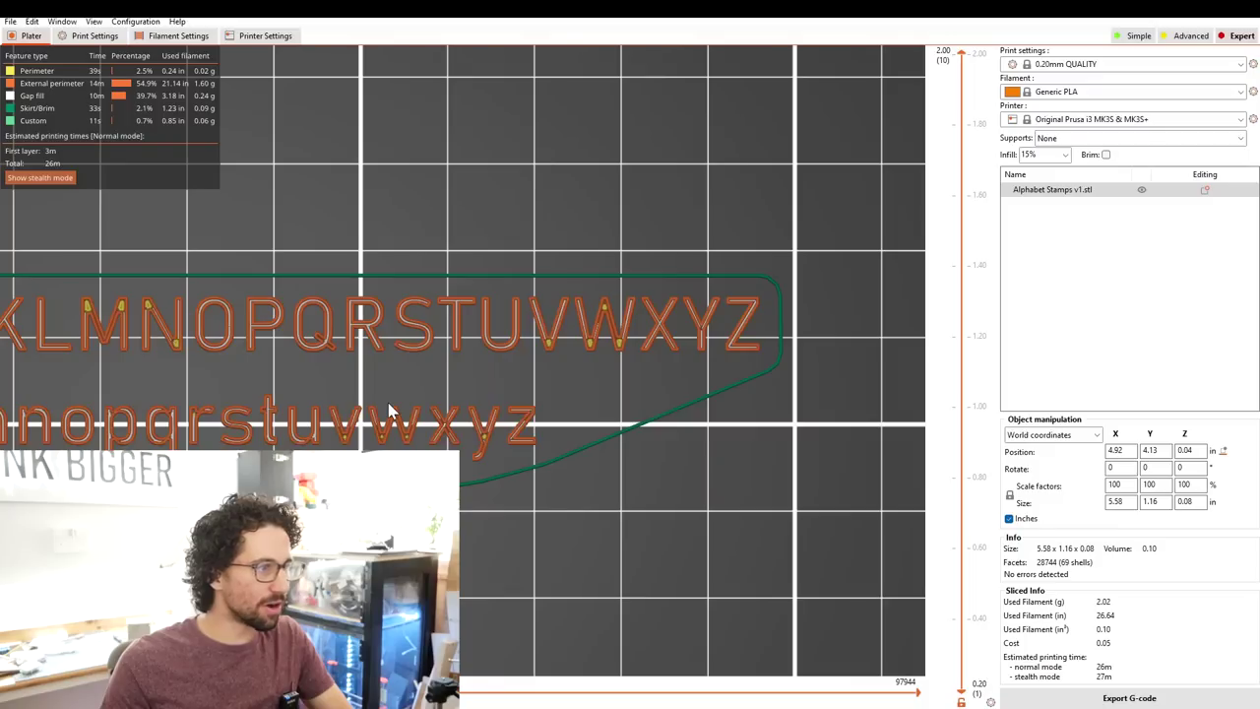
pyautogui.scroll(-2, 389, 411)
pyautogui.scroll(3, 440, 425)
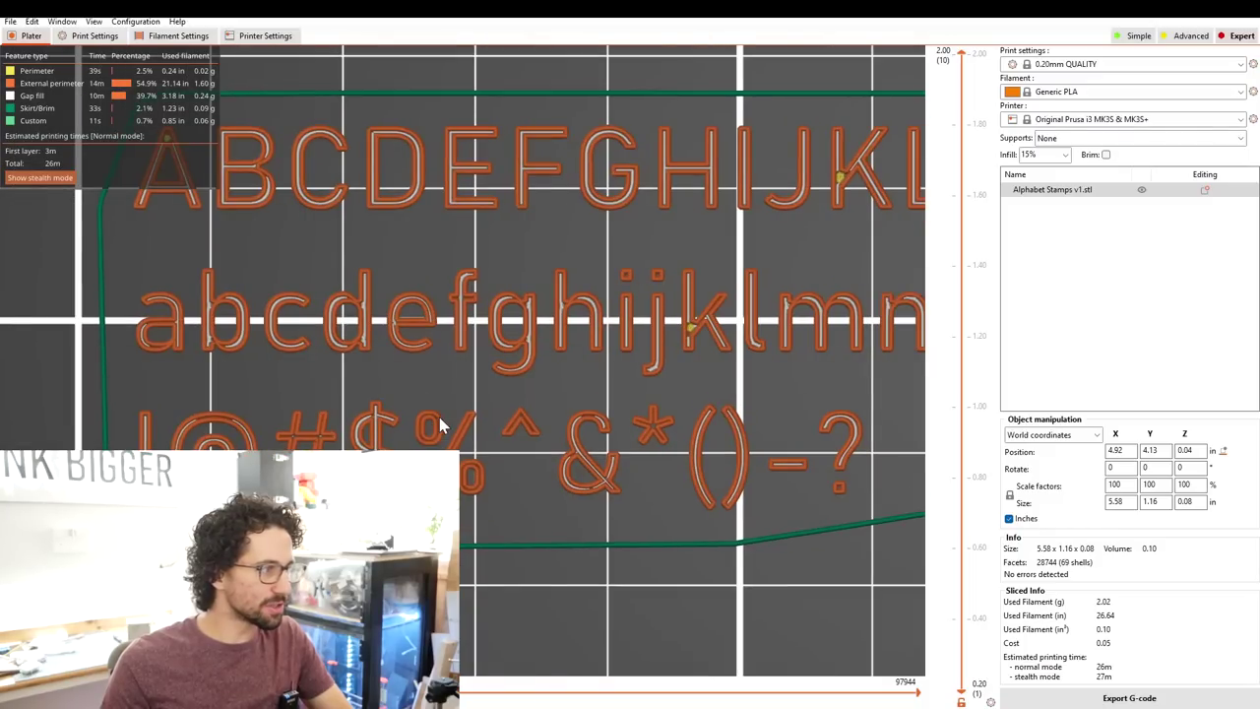
pyautogui.scroll(-5, 440, 425)
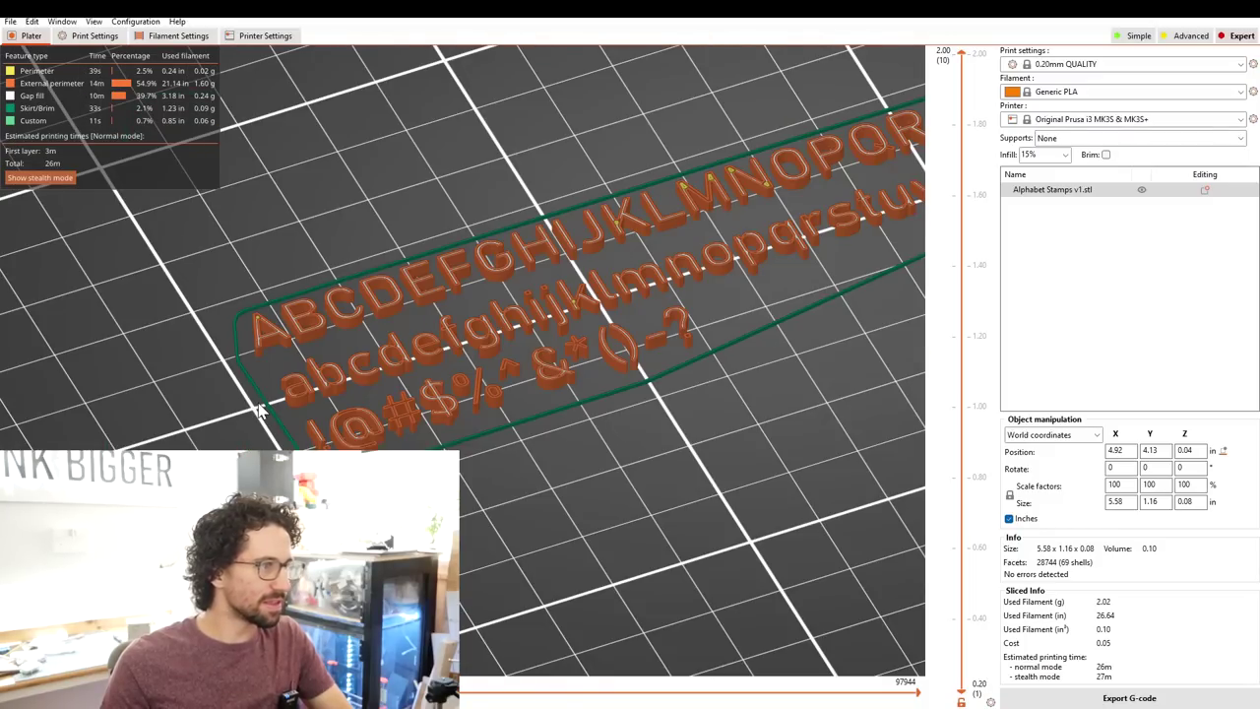
pyautogui.moveTo(596, 365); pyautogui.dragTo(536, 395)
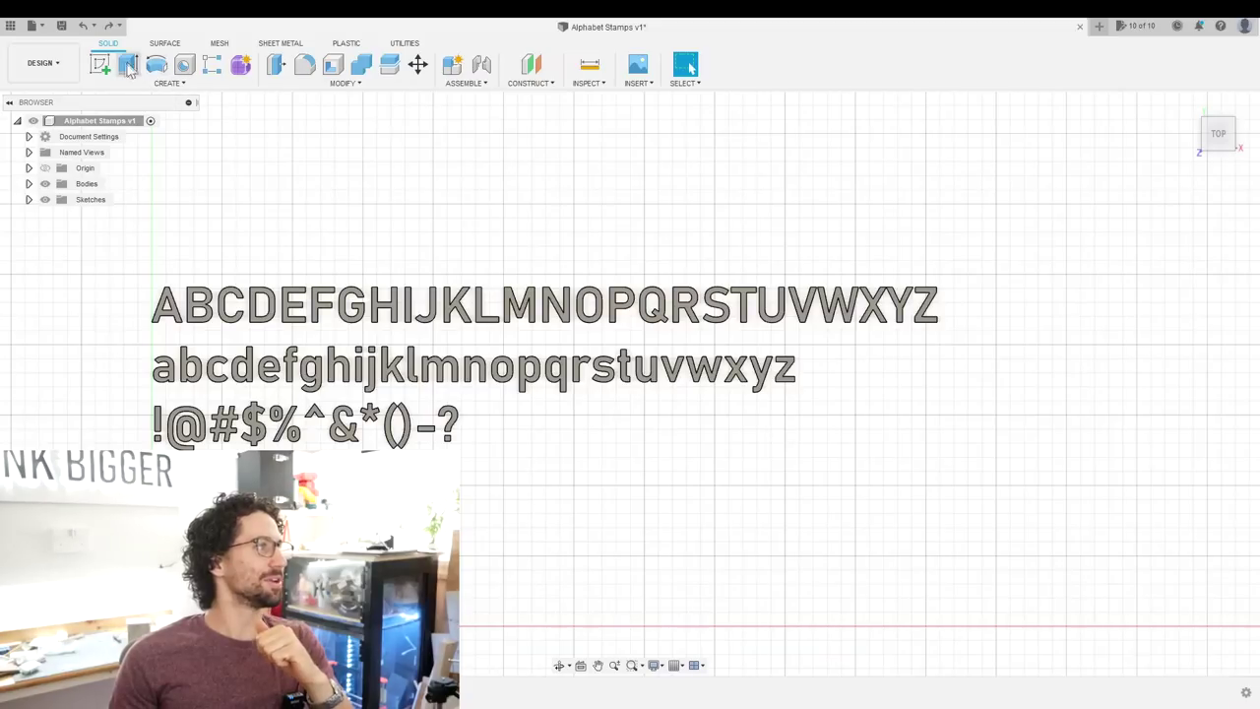
# Step: Start a new sketch on the top plane and project the outlines of all the extruded letters and symbols into it
pyautogui.doubleClick(394, 410)
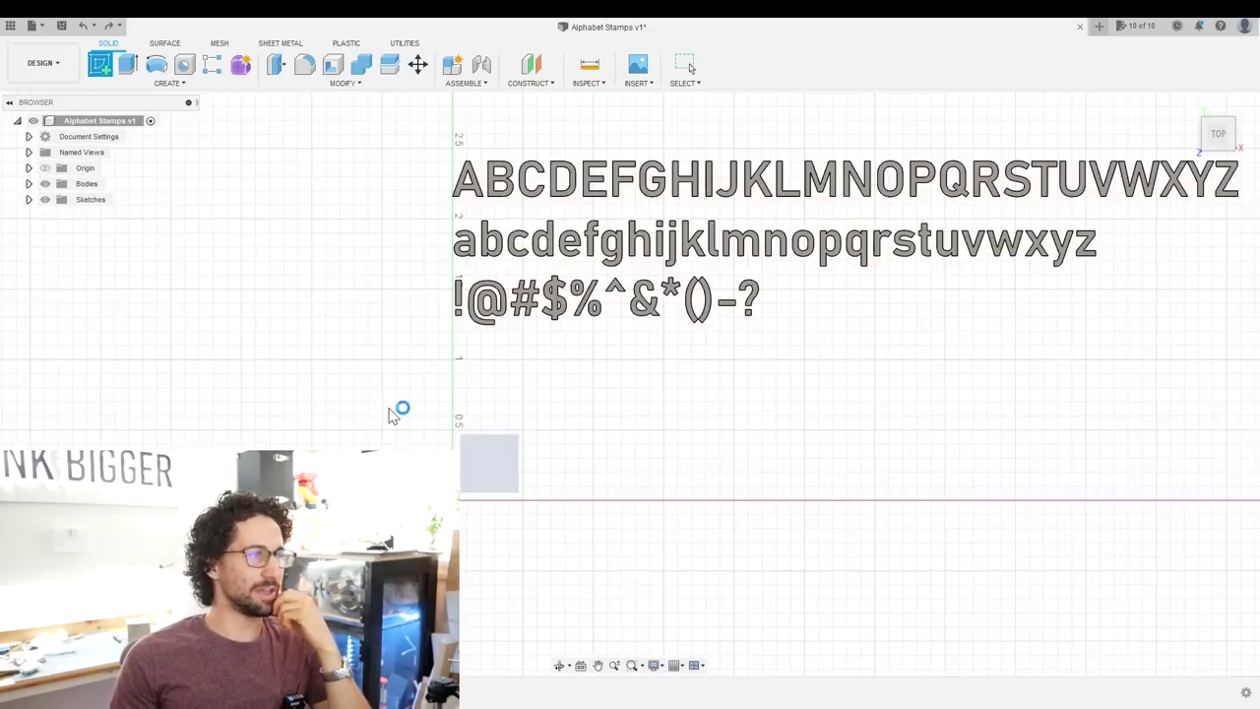
pyautogui.press('p')
pyautogui.click(519, 346)
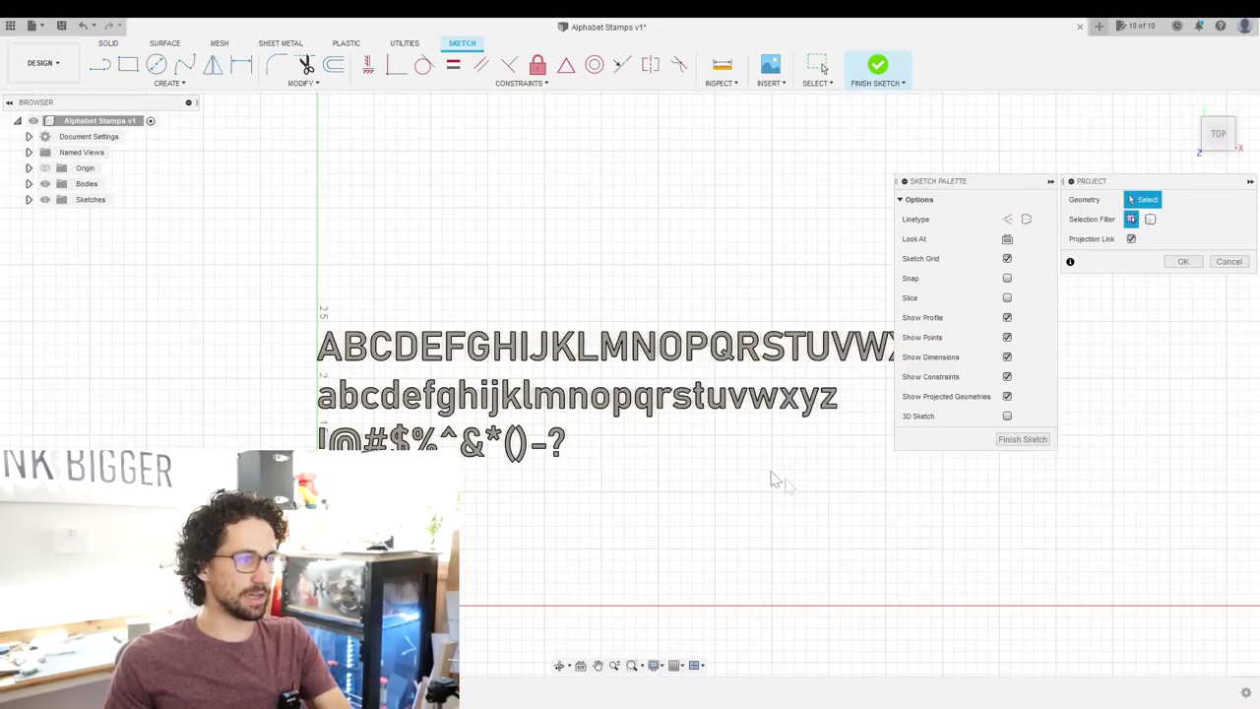
pyautogui.press('Return')
pyautogui.scroll(3, 571, 357)
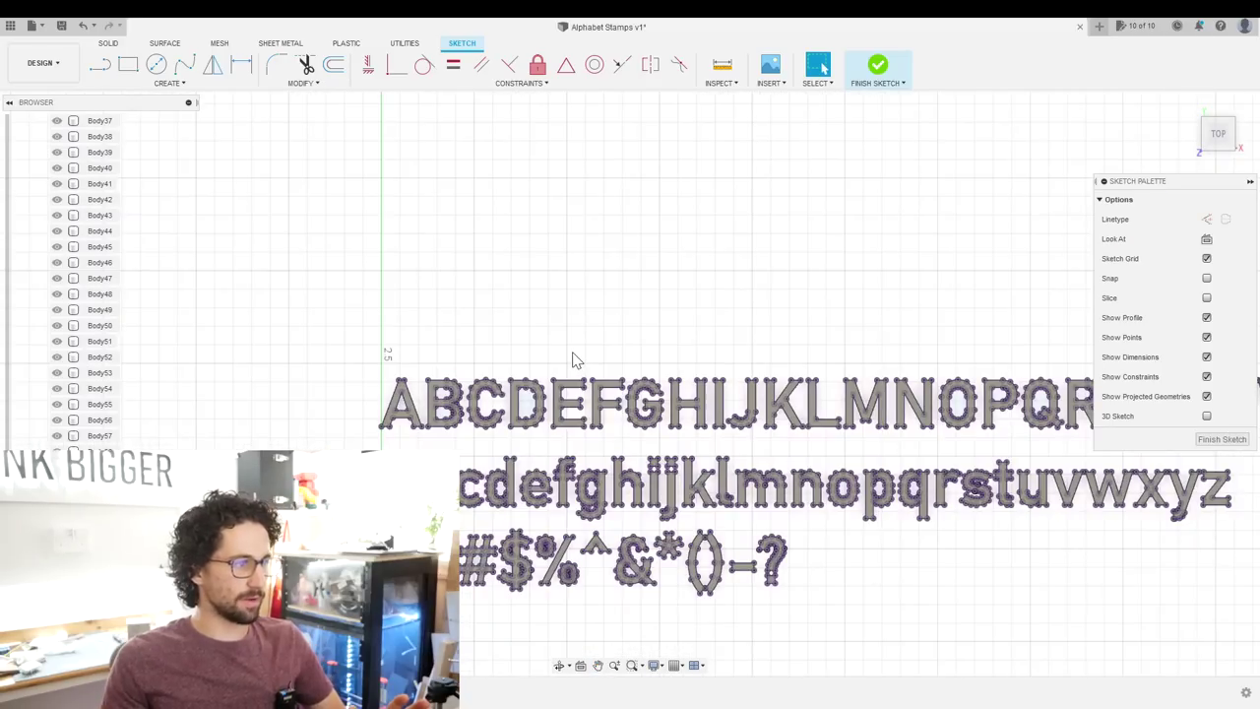
# Step: Draw horizontal lines along the bottom and top of the uppercase row, spanning from the A to the Z
pyautogui.press('l')
pyautogui.scroll(2, 774, 520)
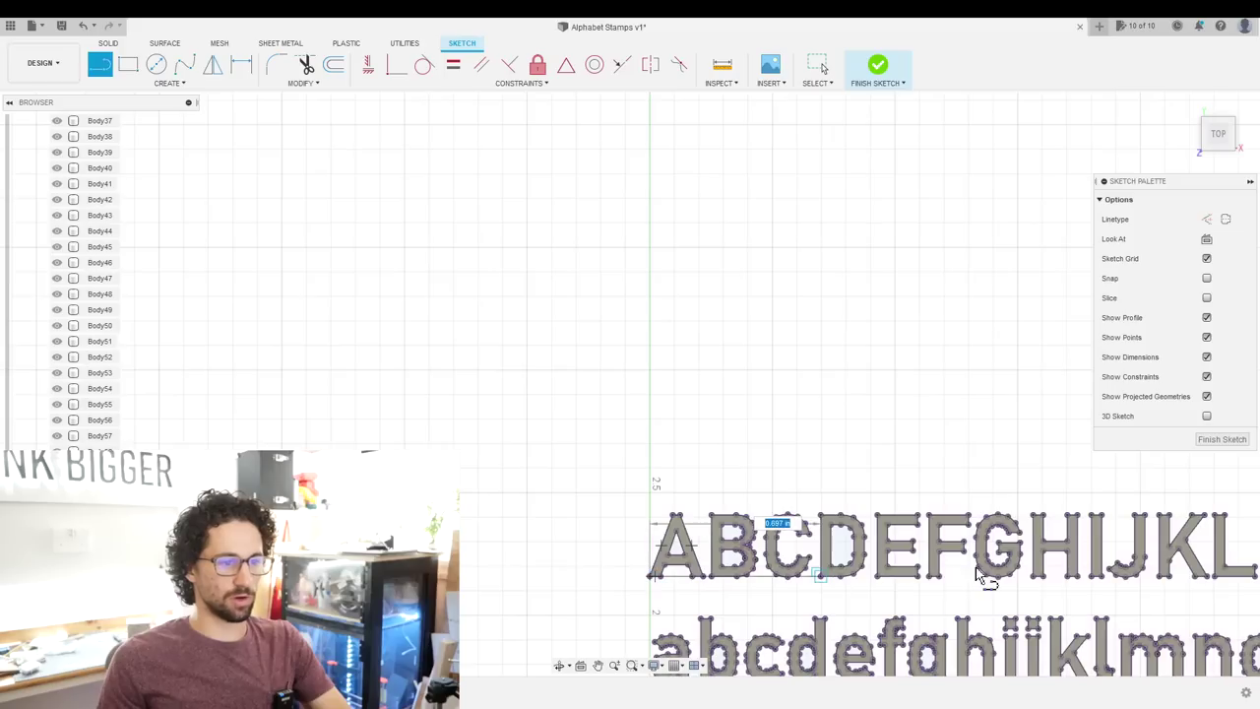
pyautogui.hscroll(10, 795, 520)
pyautogui.hscroll(10, 1043, 516)
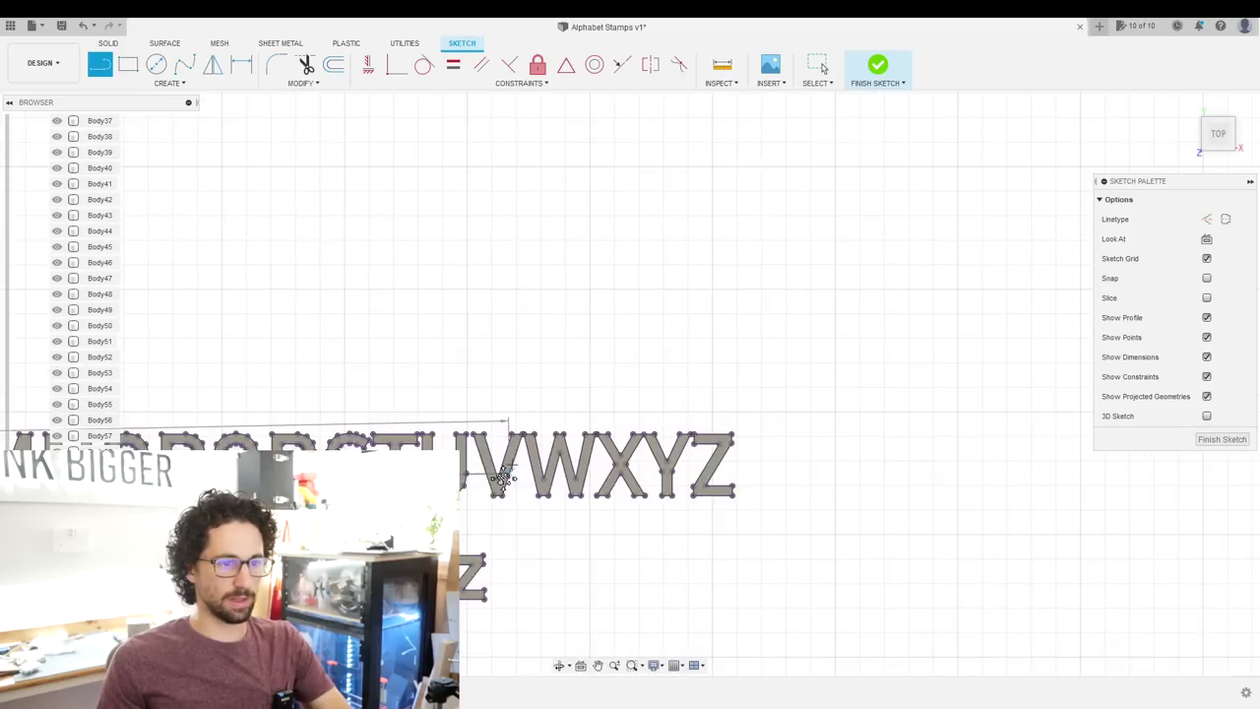
pyautogui.click(723, 440)
pyautogui.scroll(-3, 523, 442)
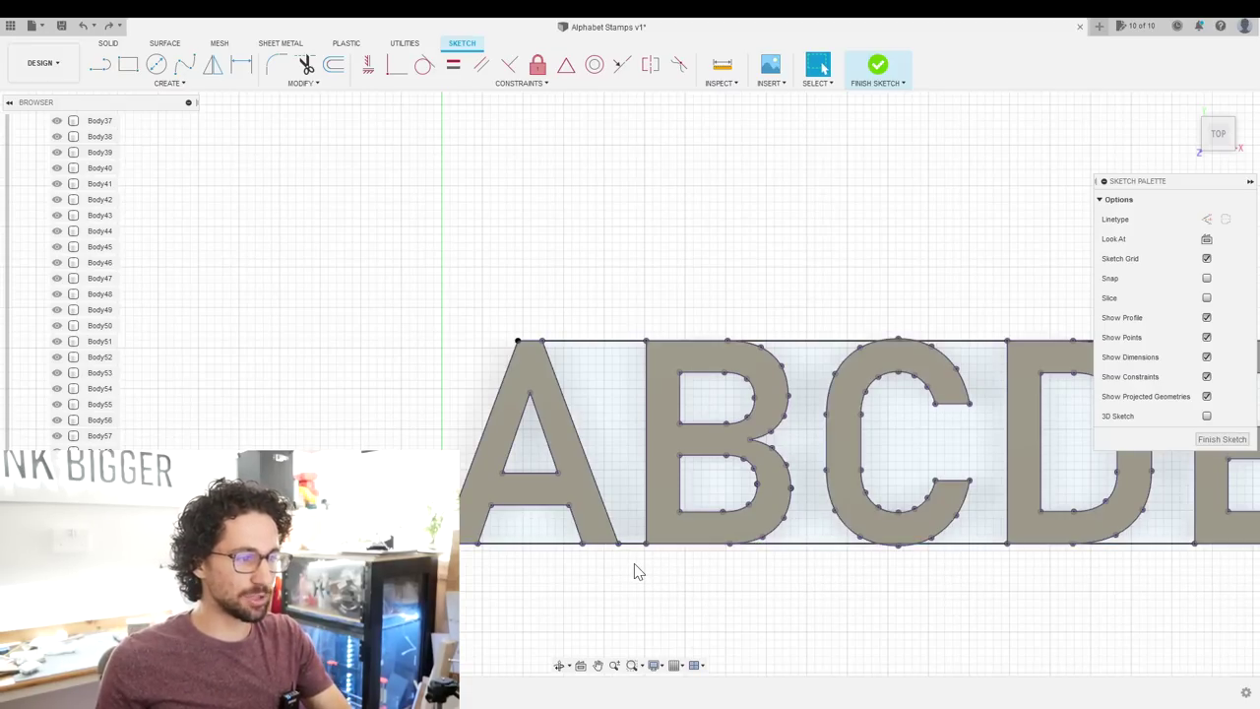
# Step: Connect the A and B along the baseline and draw a vertical divider from that segment's midpoint up to the top line
pyautogui.scroll(-2, 910, 593)
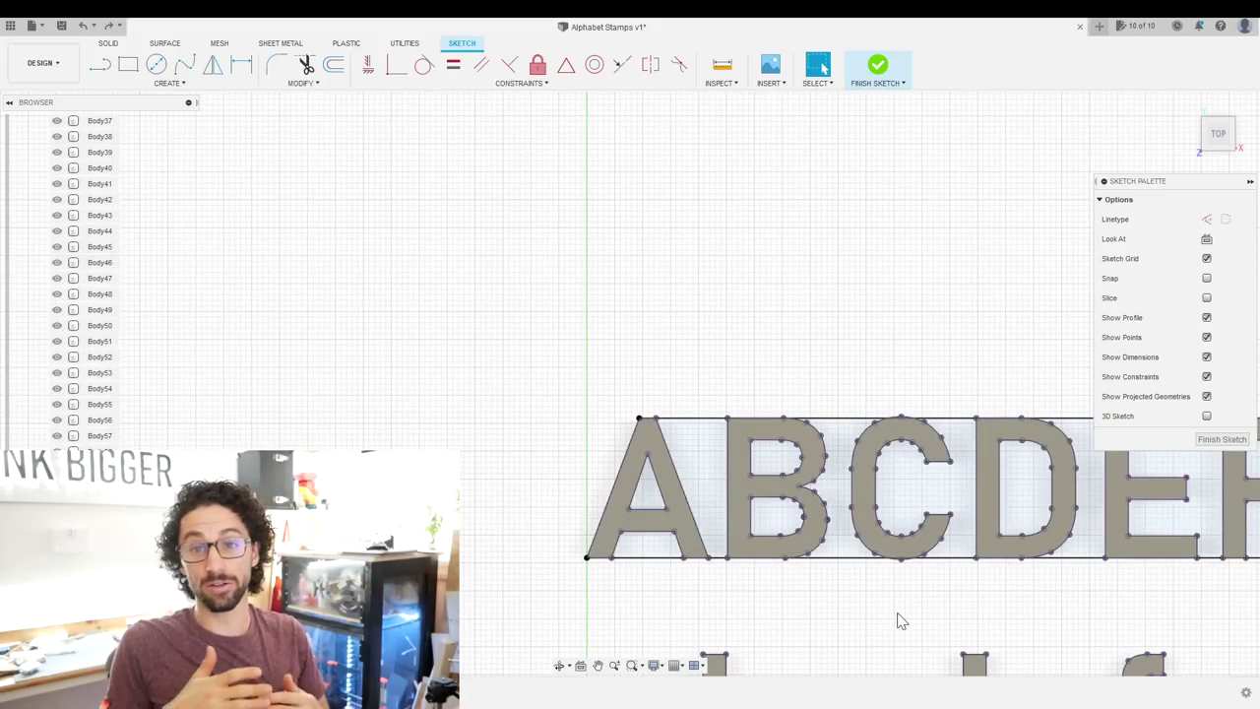
pyautogui.scroll(2, 777, 563)
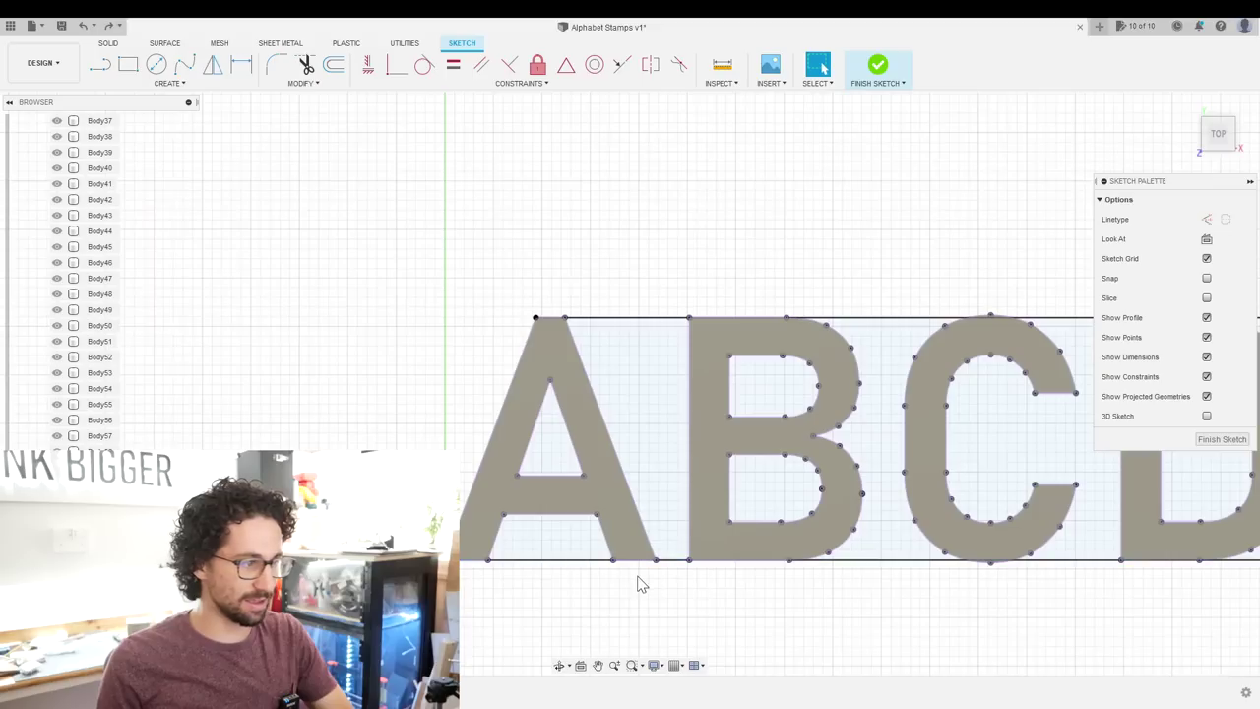
pyautogui.press('l')
pyautogui.click(673, 318)
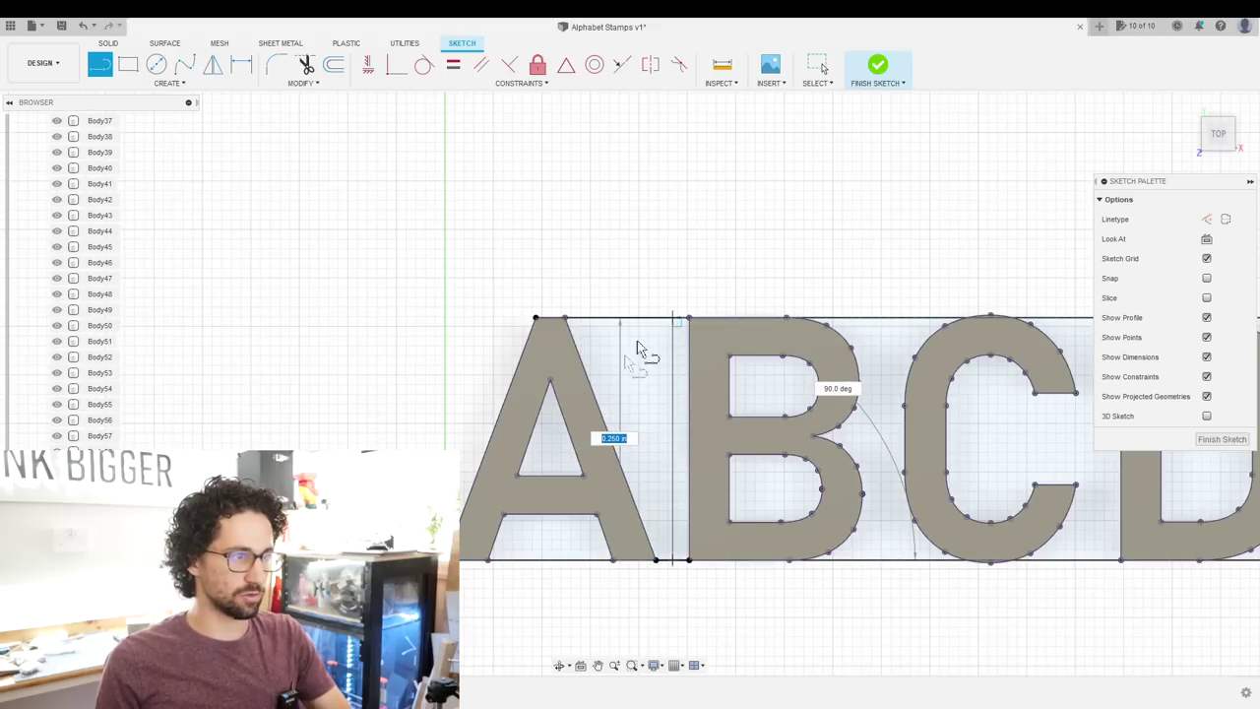
pyautogui.press('Escape')
# Step: Sketch a rectangle about 0.251 by 0.250 in around the A, ending at the top of the A/B divider
pyautogui.press('r')
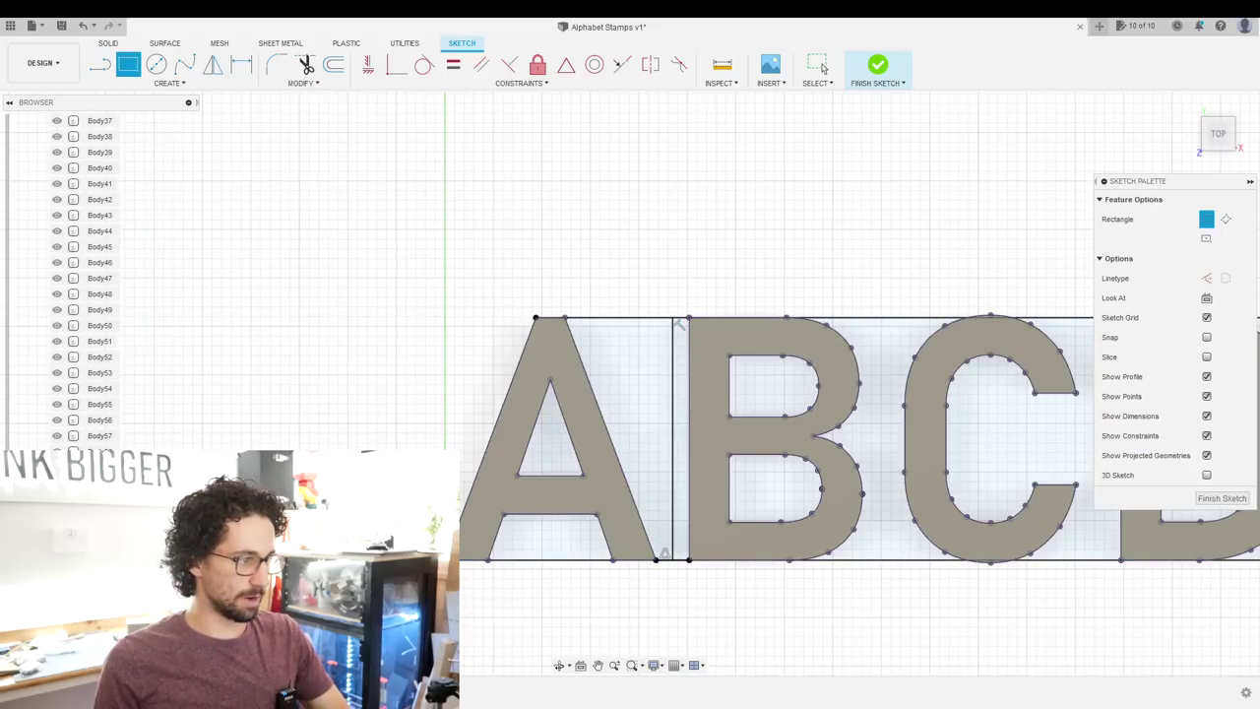
pyautogui.click(429, 561)
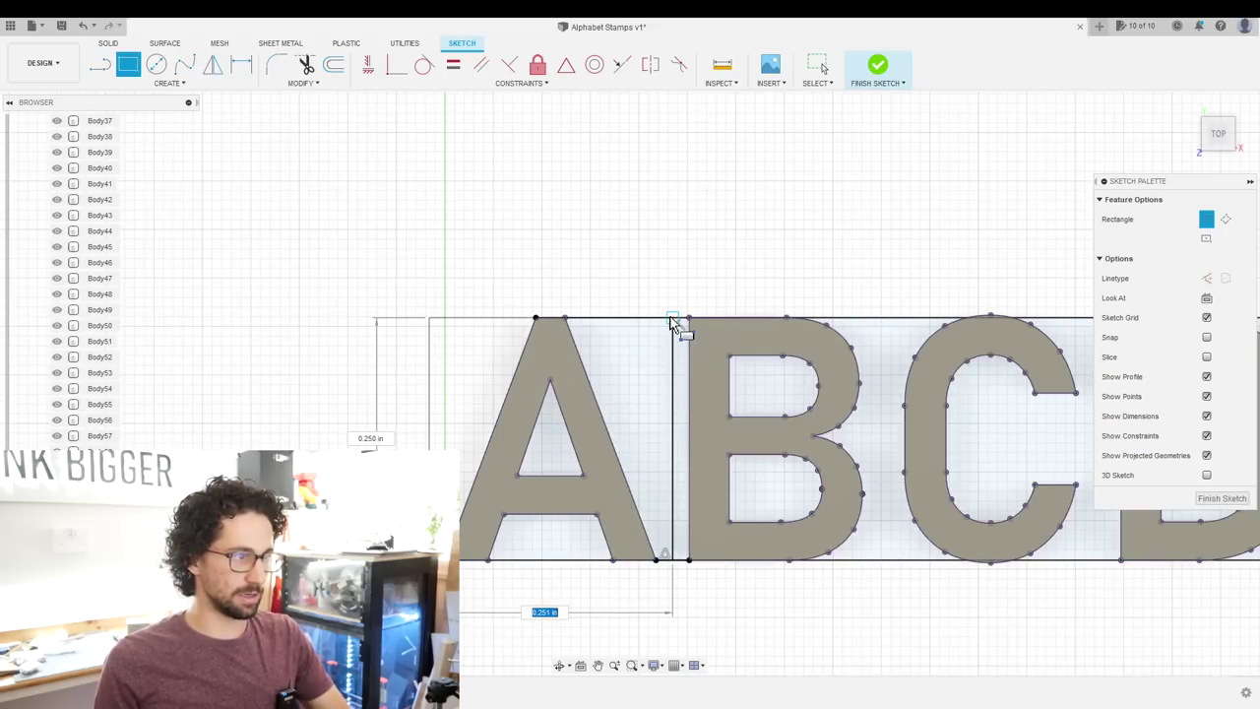
pyautogui.click(674, 319)
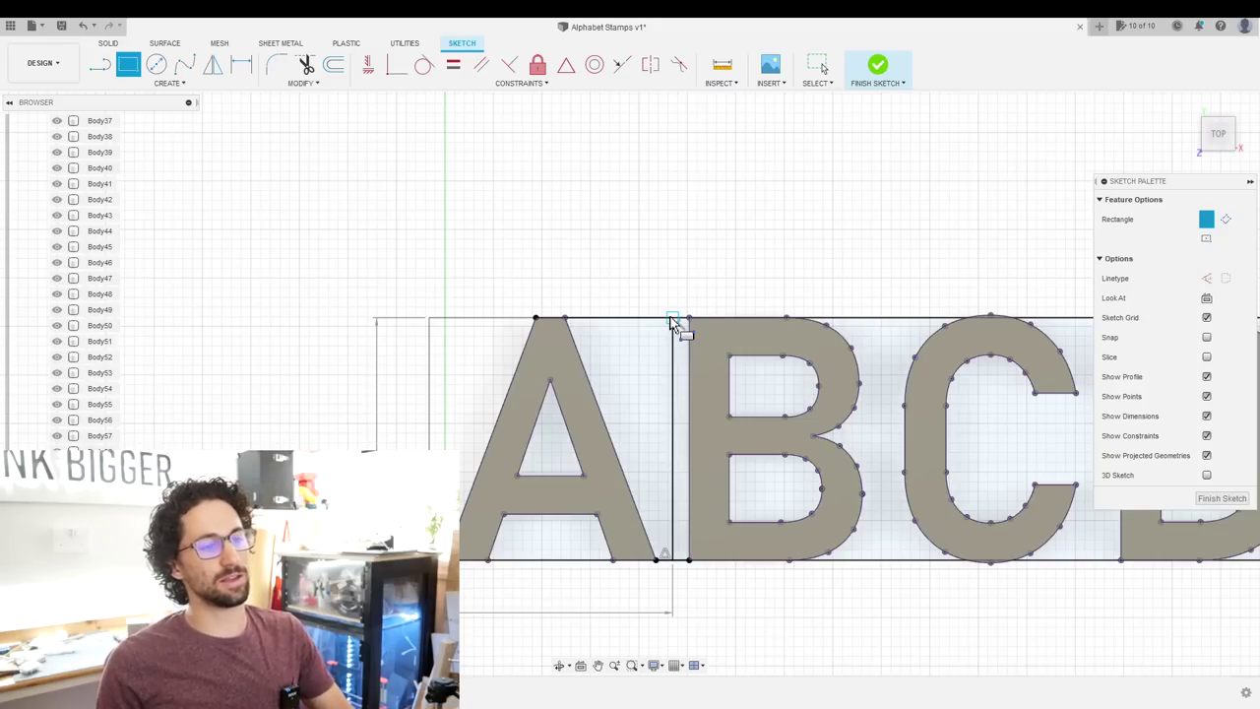
pyautogui.press('Escape')
# Step: Draw vertical dividers midway between the remaining uppercase letters, from the bottom line to the top line of the row
pyautogui.moveTo(901, 590); pyautogui.dragTo(738, 573, button='middle')
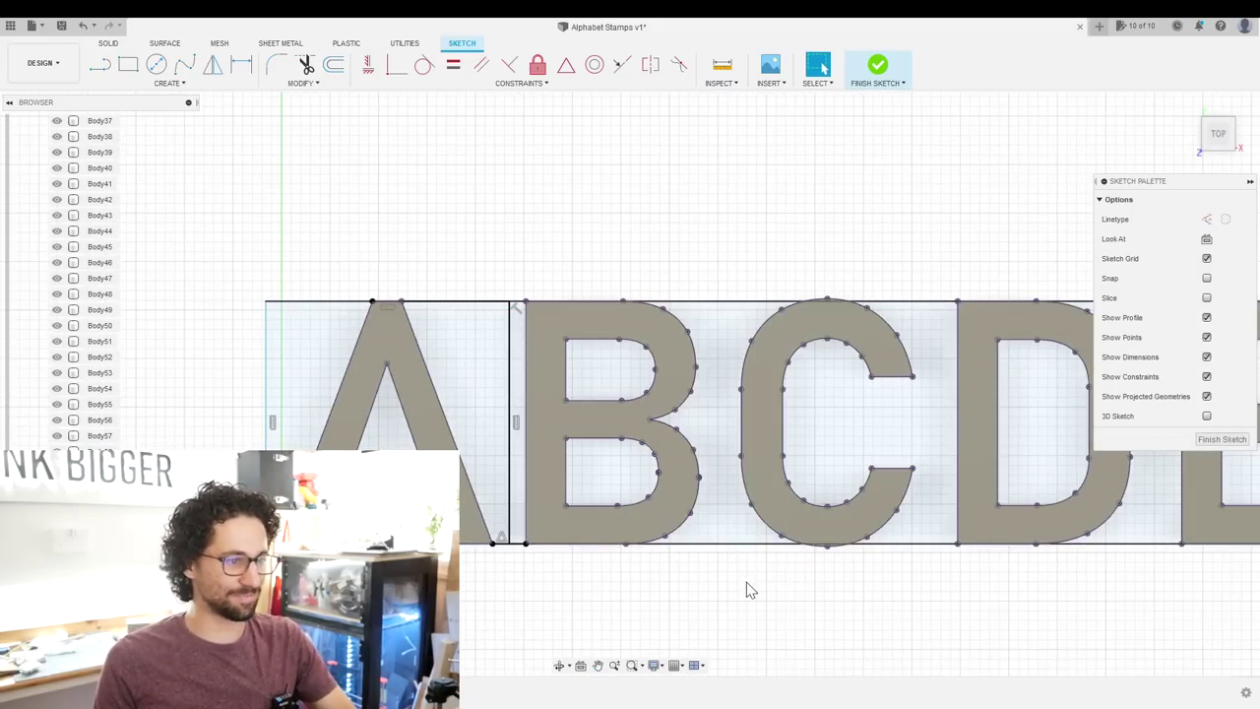
pyautogui.press('l')
pyautogui.moveTo(746, 590); pyautogui.dragTo(455, 571, button='middle')
pyautogui.moveTo(851, 406); pyautogui.dragTo(694, 438, button='middle')
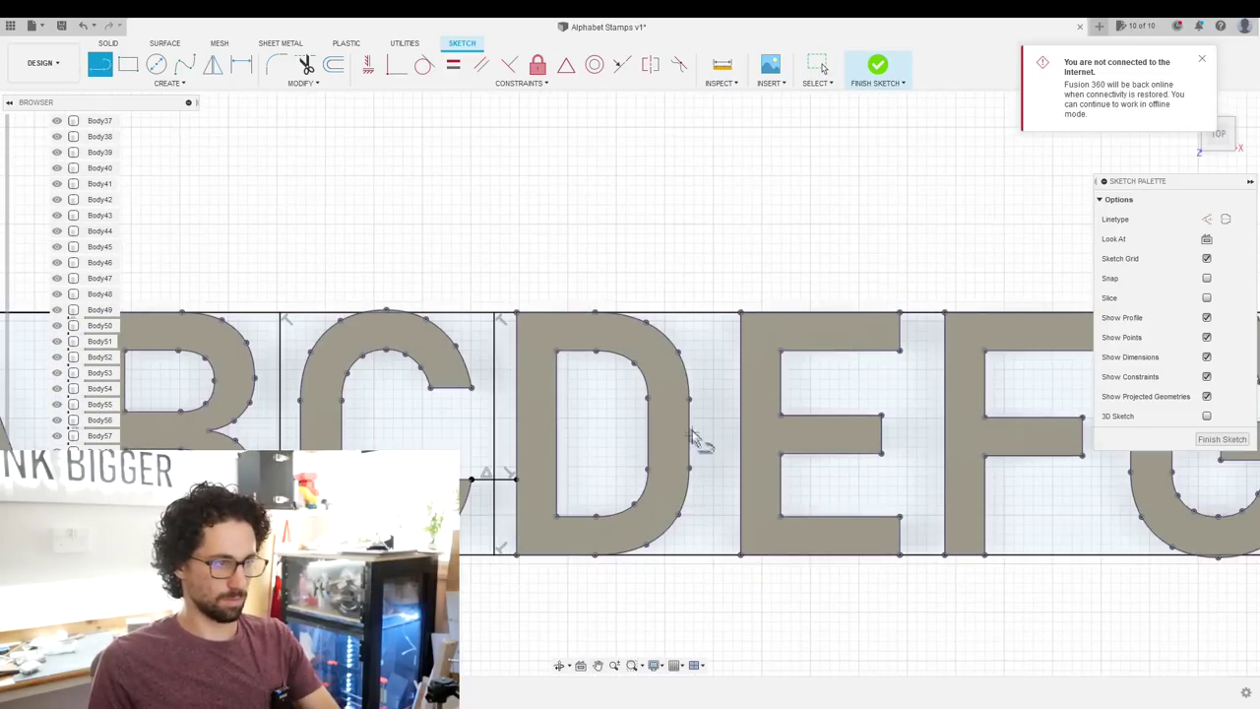
pyautogui.scroll(-3, 699, 433)
pyautogui.scroll(3, 721, 383)
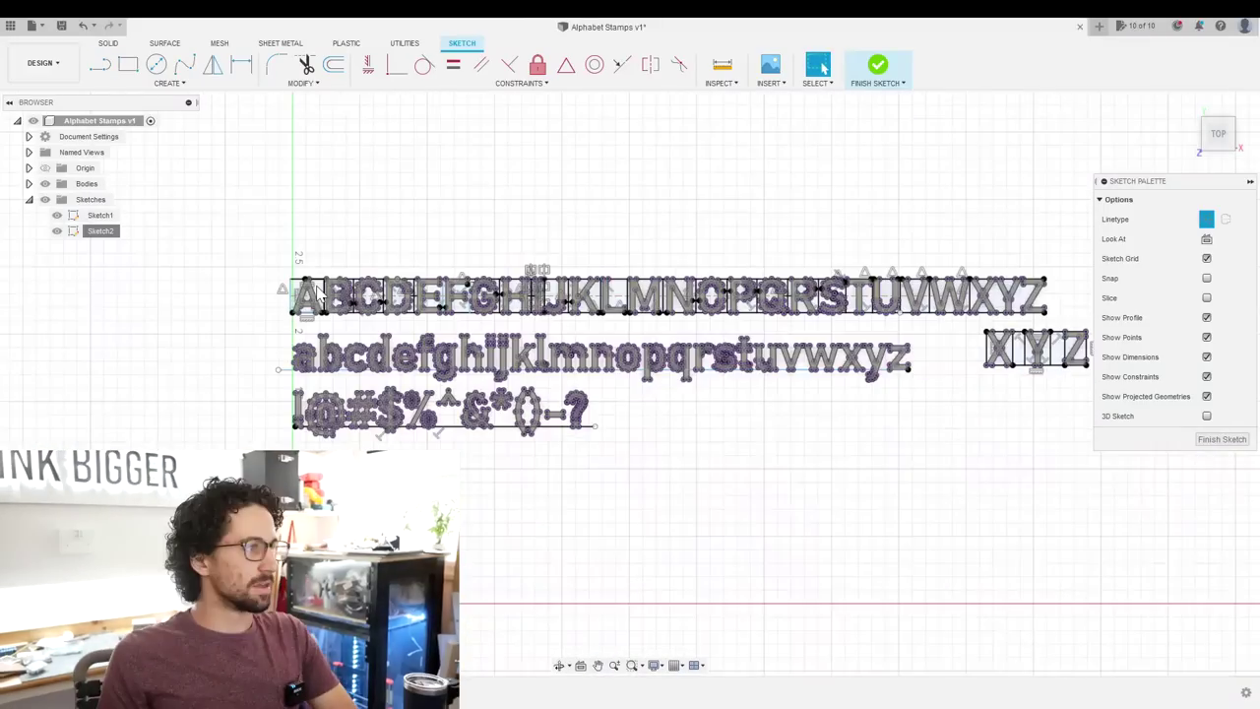
# Step: Sketch a vertical reference line beside the lowercase row and dimension its height to 0.25 in
pyautogui.scroll(3, 317, 293)
pyautogui.scroll(-3, 664, 230)
pyautogui.scroll(-2, 368, 304)
pyautogui.scroll(3, 372, 421)
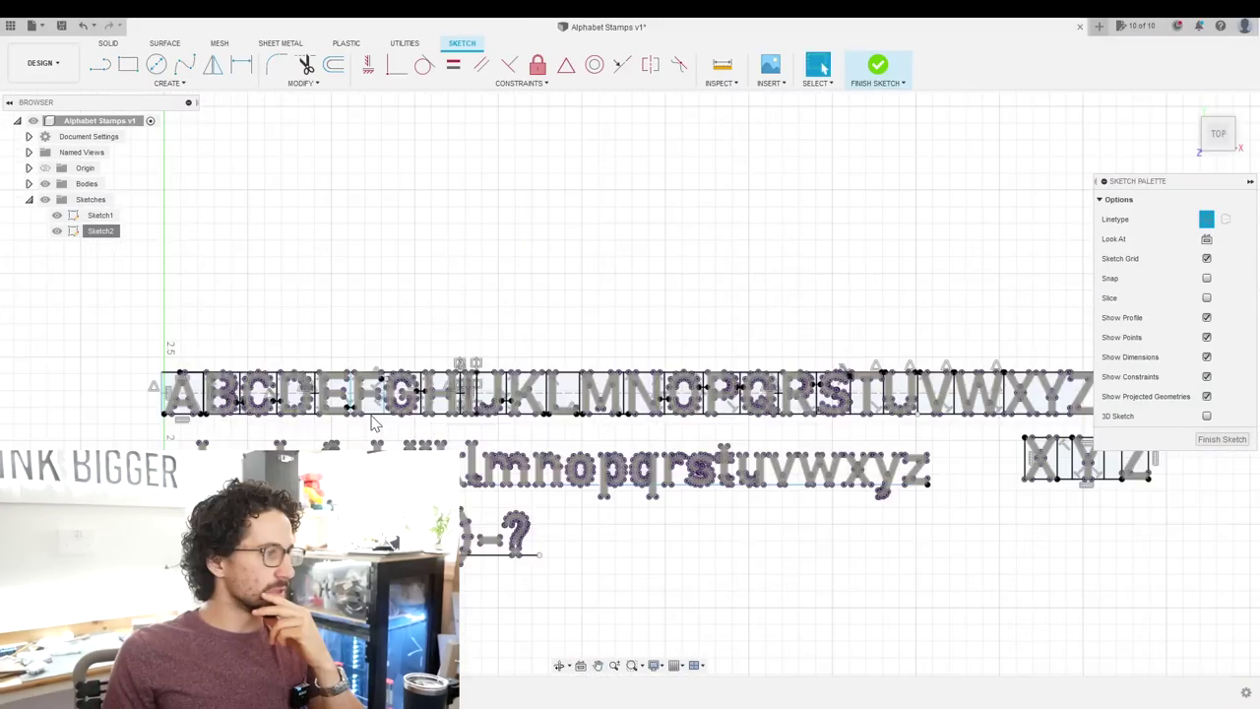
pyautogui.moveTo(372, 421); pyautogui.dragTo(549, 416, button='middle')
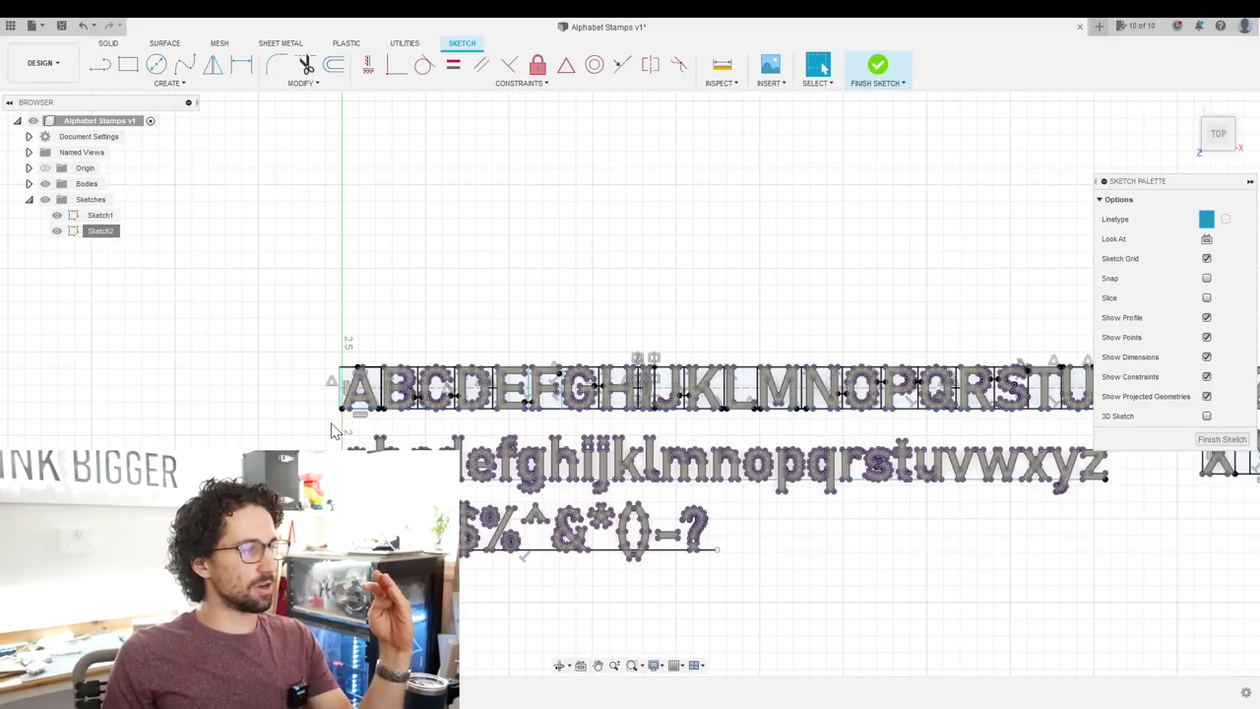
pyautogui.scroll(2, 333, 430)
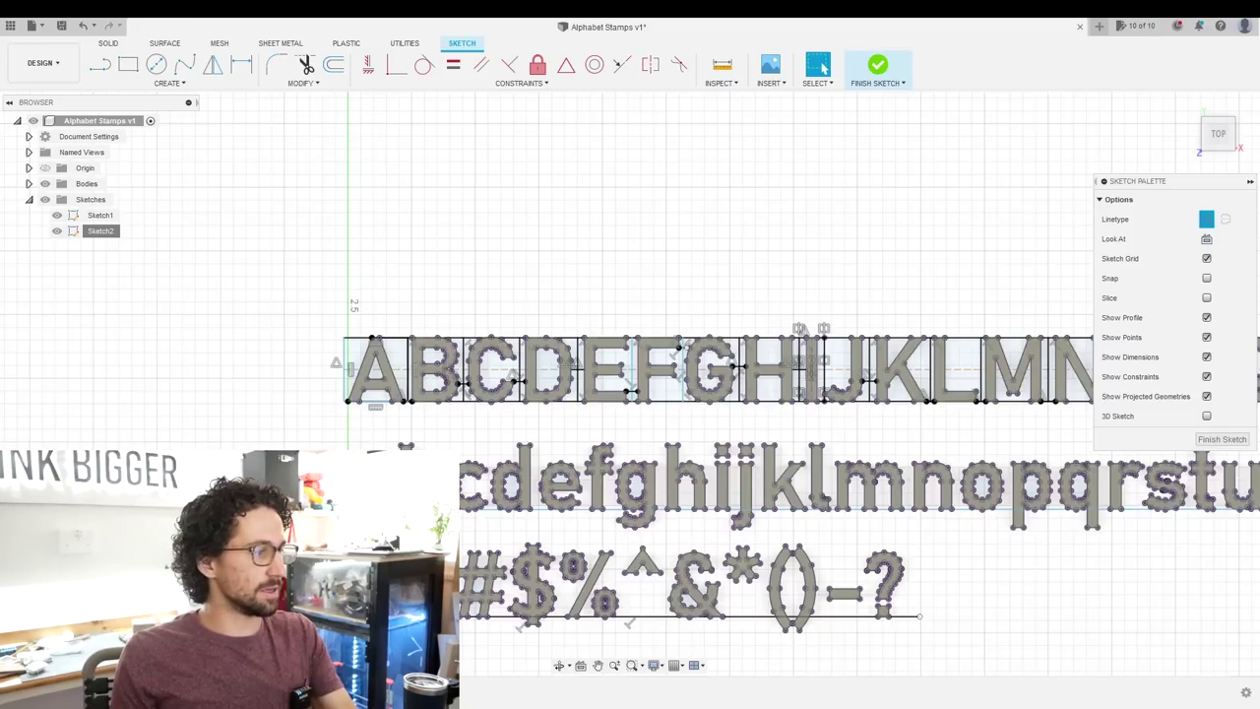
pyautogui.press('l')
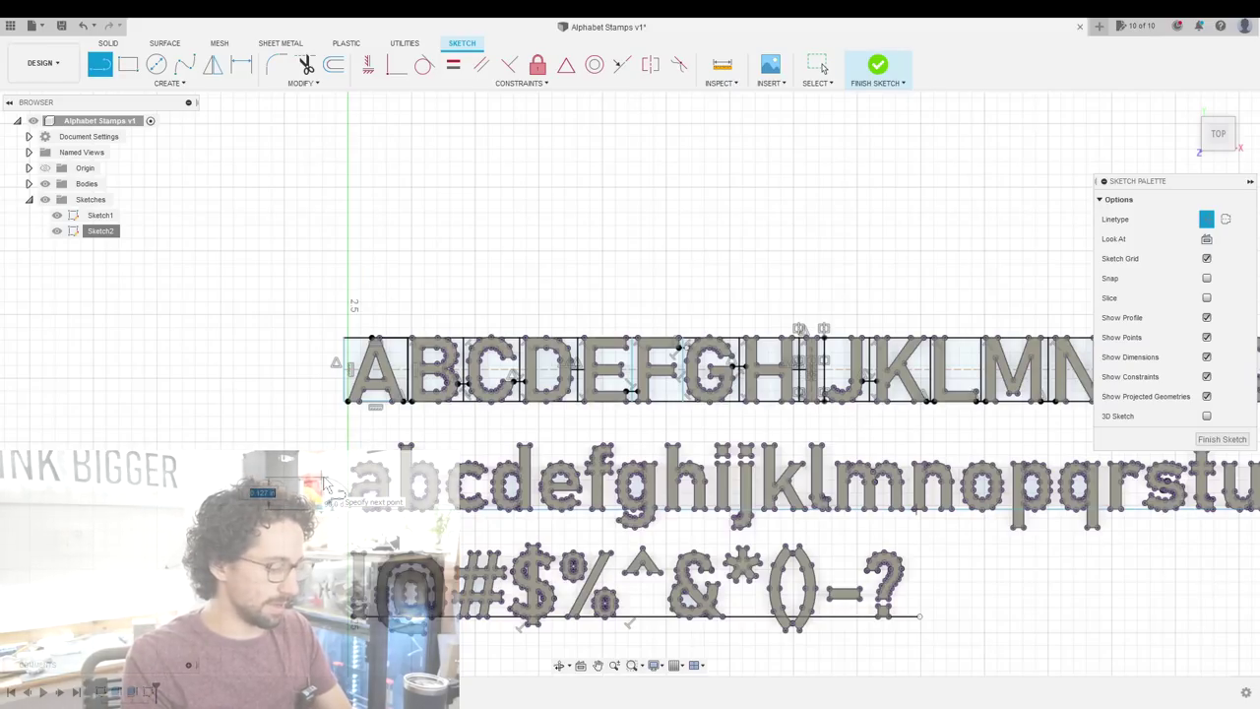
pyautogui.press('Escape')
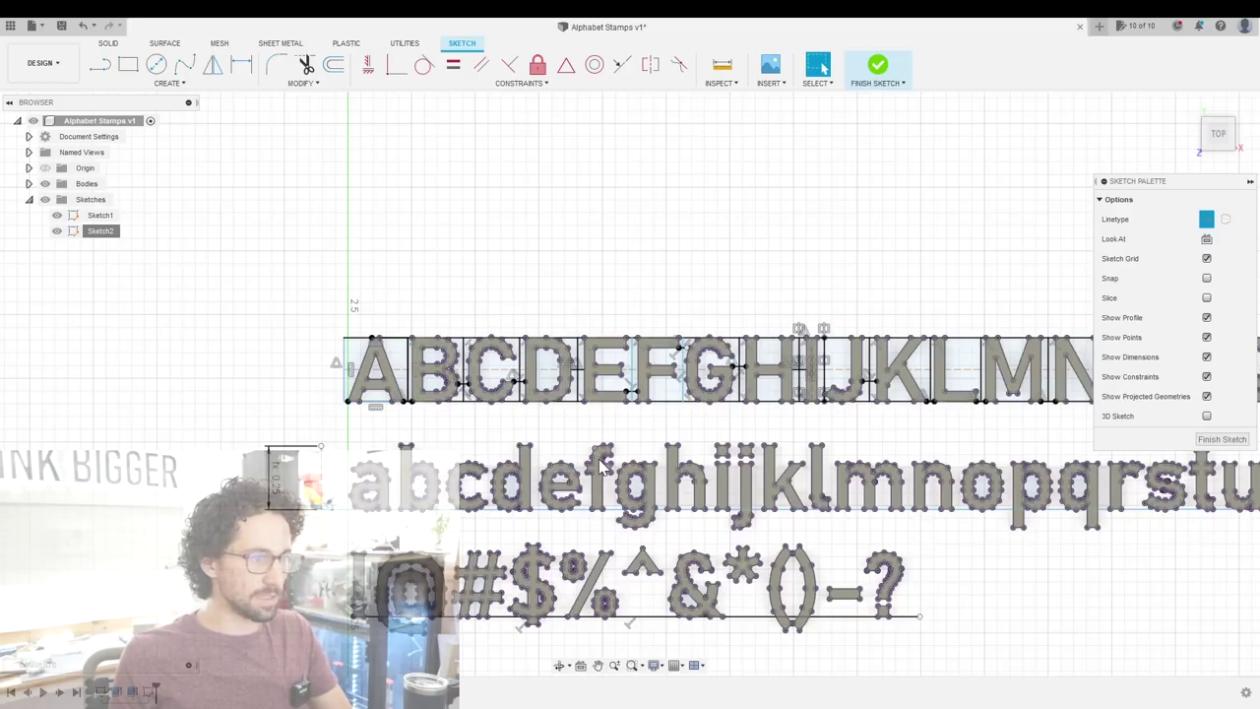
# Step: Draw a horizontal line along the top of the lowercase row, extending past the z
pyautogui.press('l')
pyautogui.scroll(2, 274, 429)
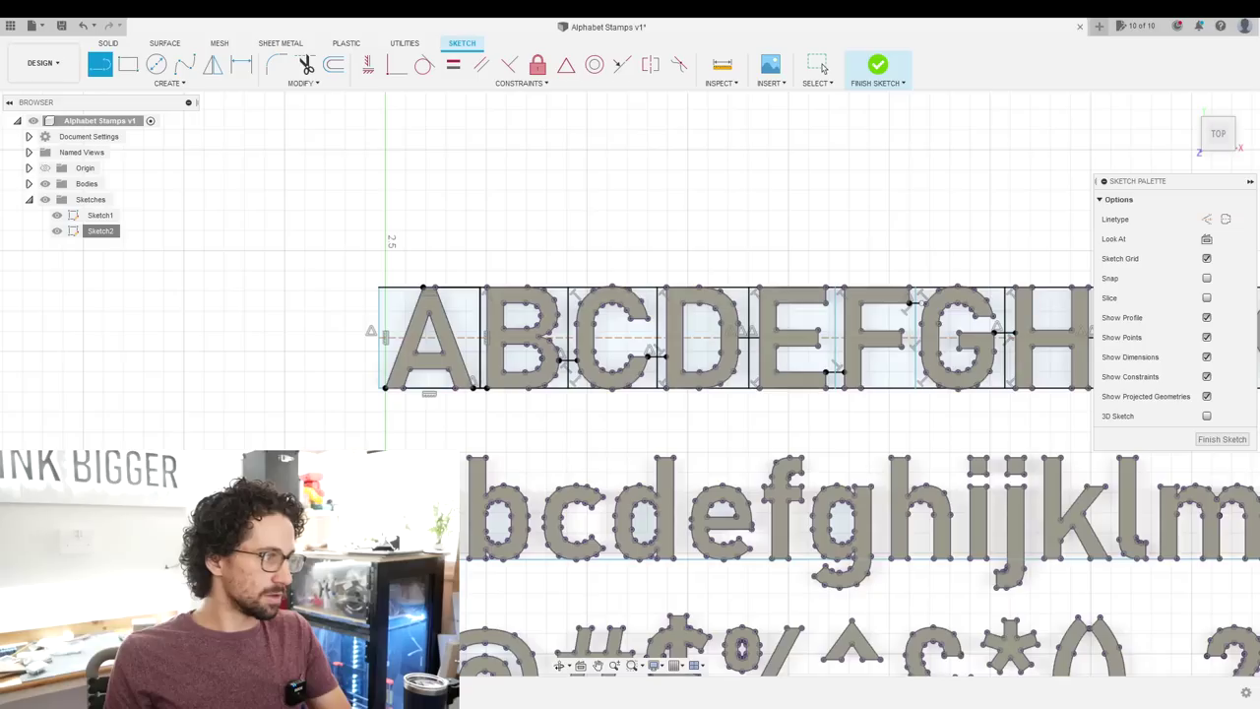
pyautogui.scroll(-5, 590, 467)
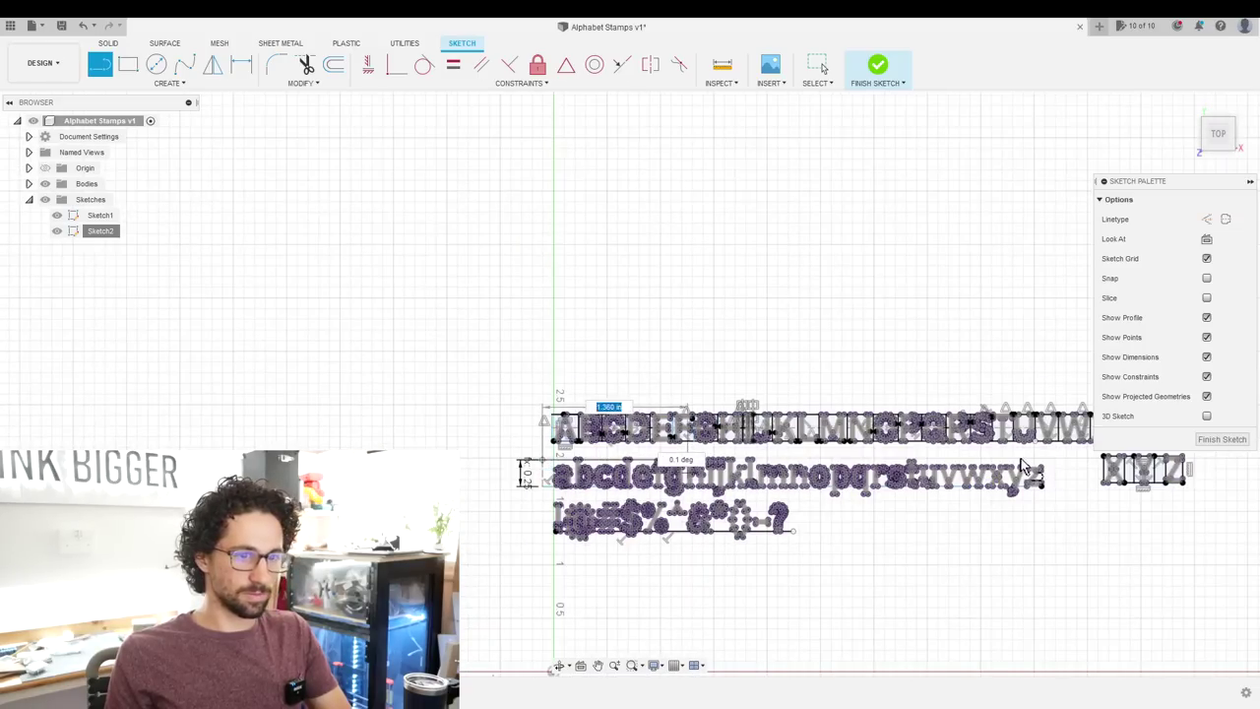
pyautogui.scroll(2, 562, 514)
pyautogui.press('Escape')
pyautogui.scroll(2, 561, 514)
pyautogui.scroll(-3, 560, 512)
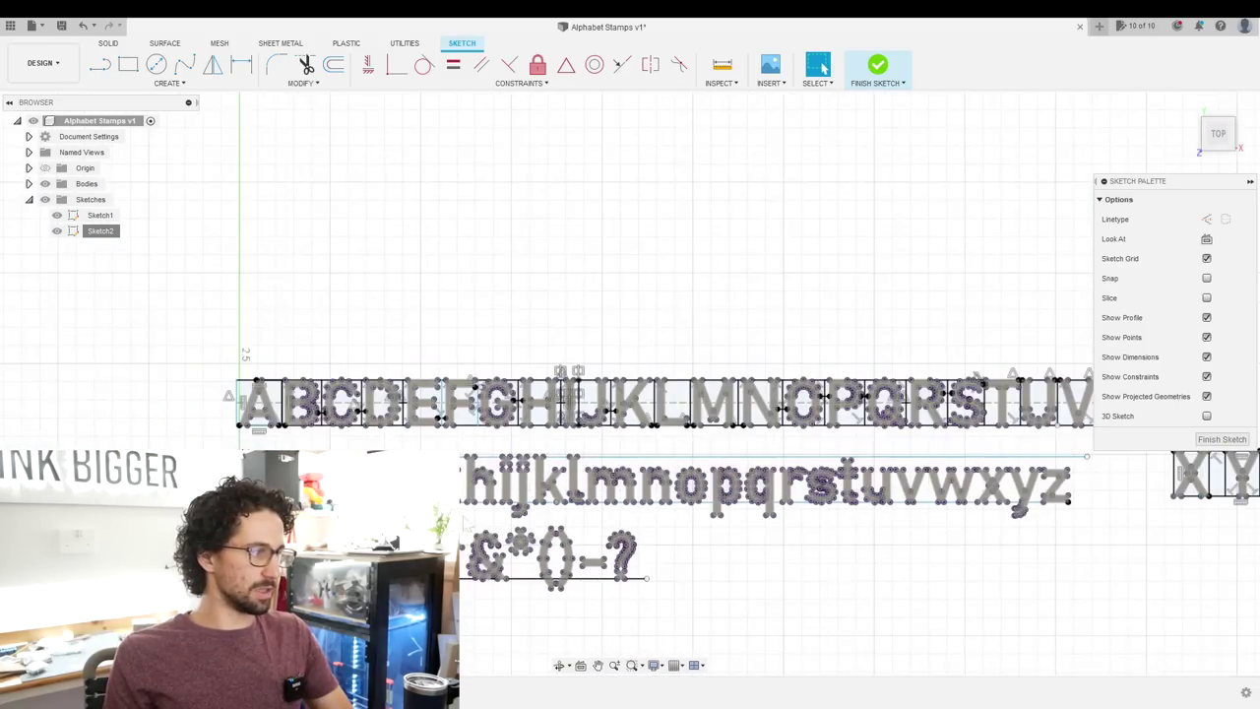
# Step: Draw a vertical line about 0.071 in long from the bottom of the lowercase j's descender up to the baseline
pyautogui.scroll(3, 495, 524)
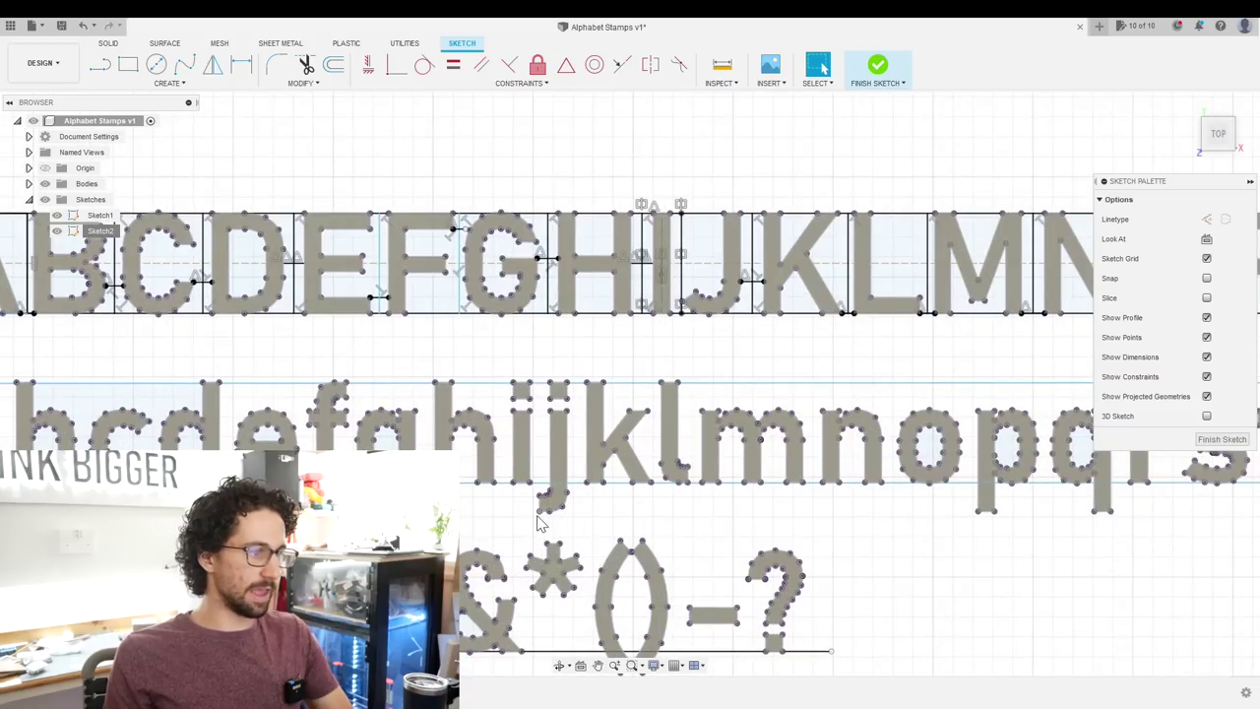
pyautogui.scroll(-2, 542, 516)
pyautogui.press('l')
pyautogui.scroll(5, 546, 507)
pyautogui.click(537, 477)
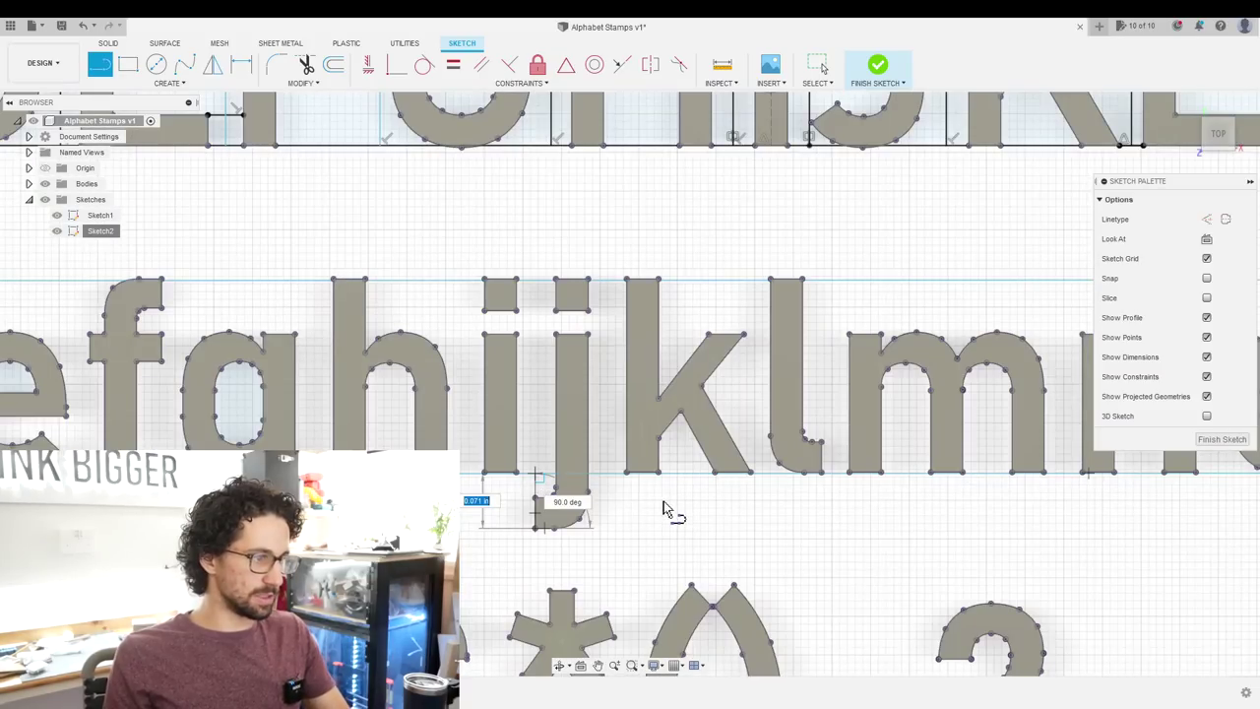
pyautogui.scroll(-5, 664, 509)
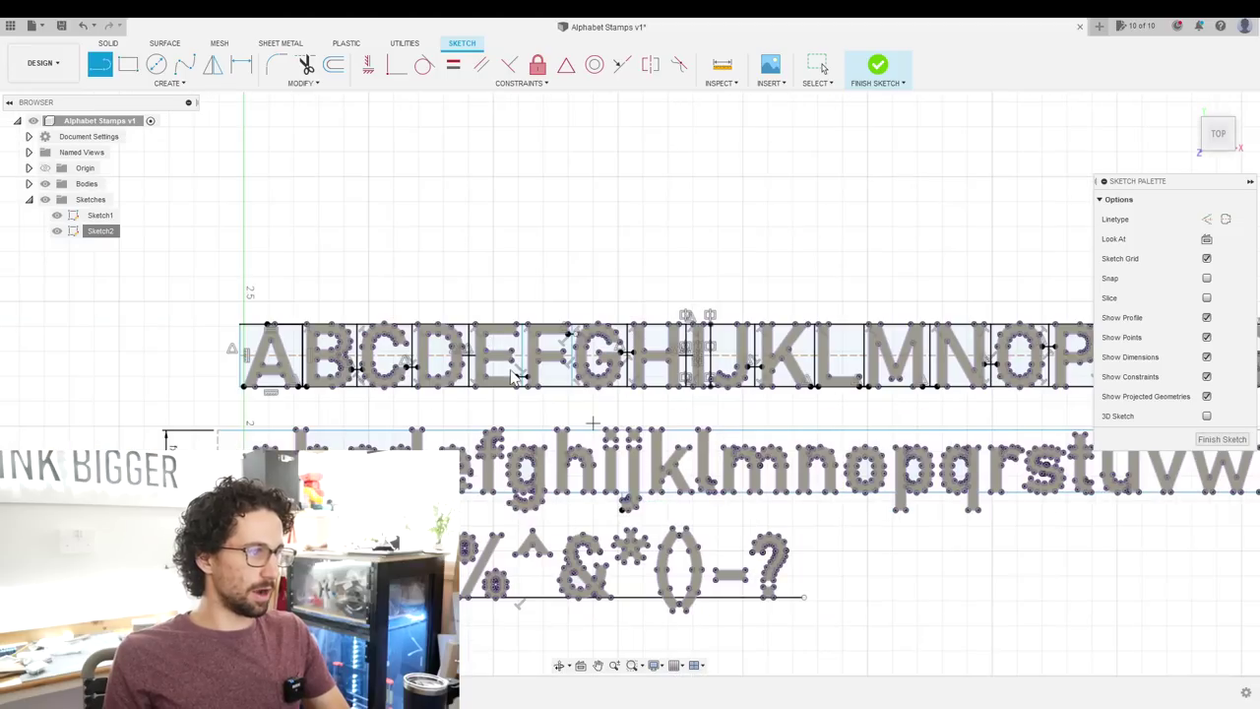
pyautogui.press('Escape')
# Step: Offset the uppercase row's bottom line downward by 0.071 in
pyautogui.click(548, 386)
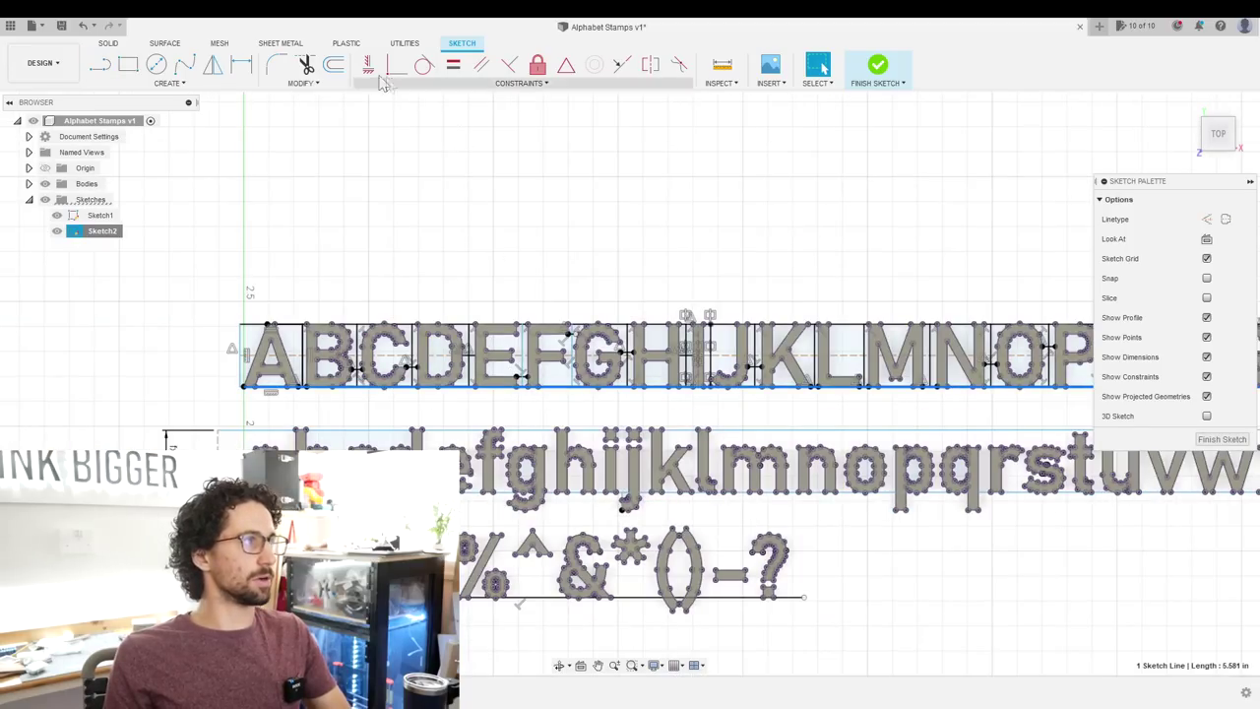
pyautogui.click(335, 65)
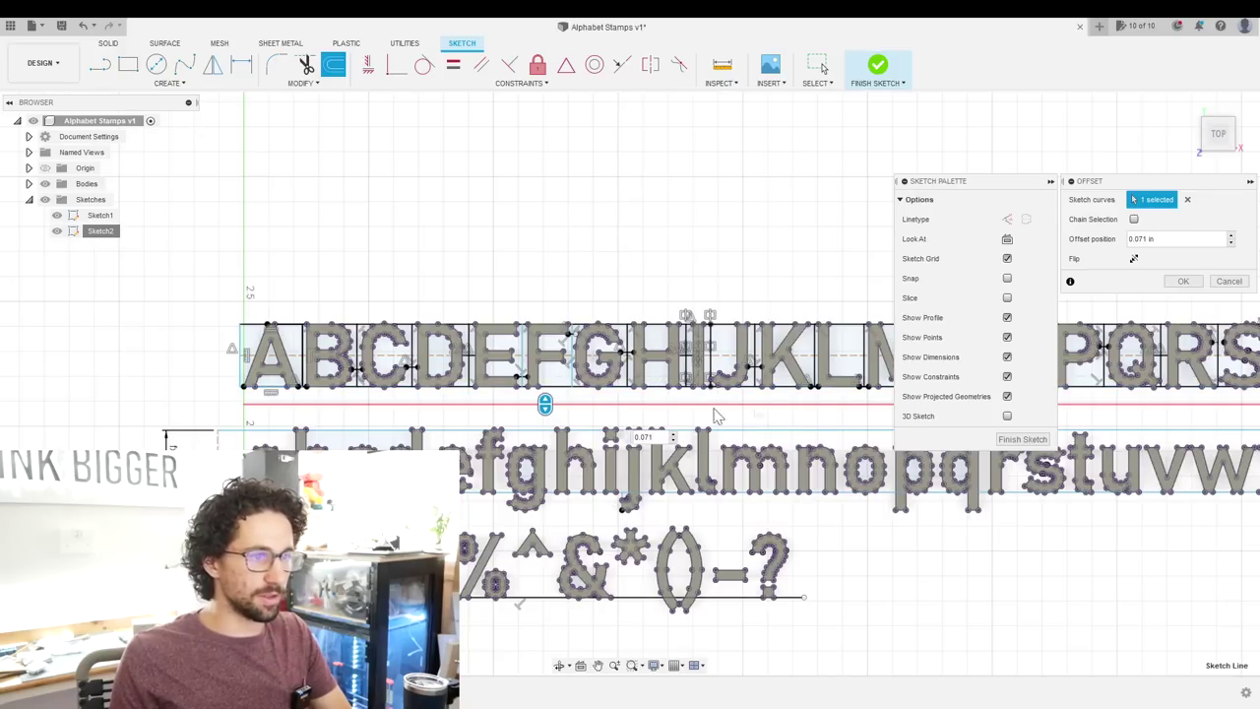
pyautogui.click(1183, 280)
pyautogui.scroll(-3, 548, 487)
pyautogui.scroll(6, 549, 487)
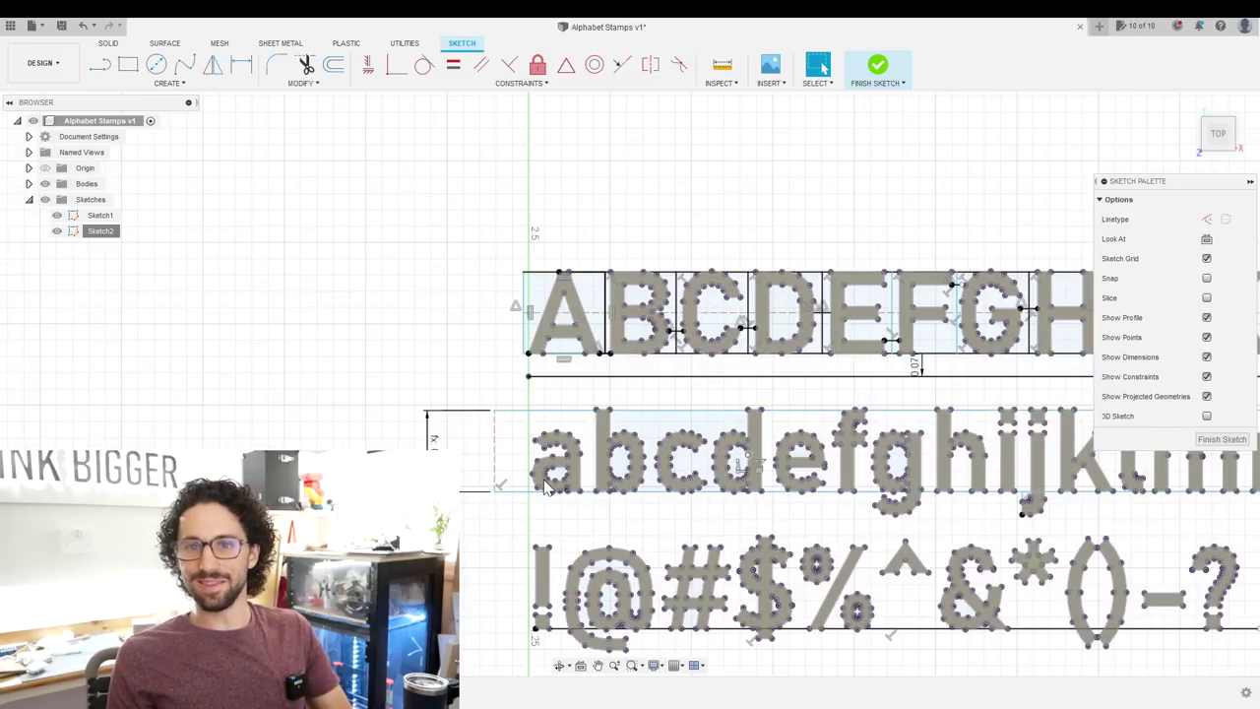
# Step: Draw vertical dividers midway between the lowercase letters, spanning the row's bottom and top lines
pyautogui.scroll(2, 582, 511)
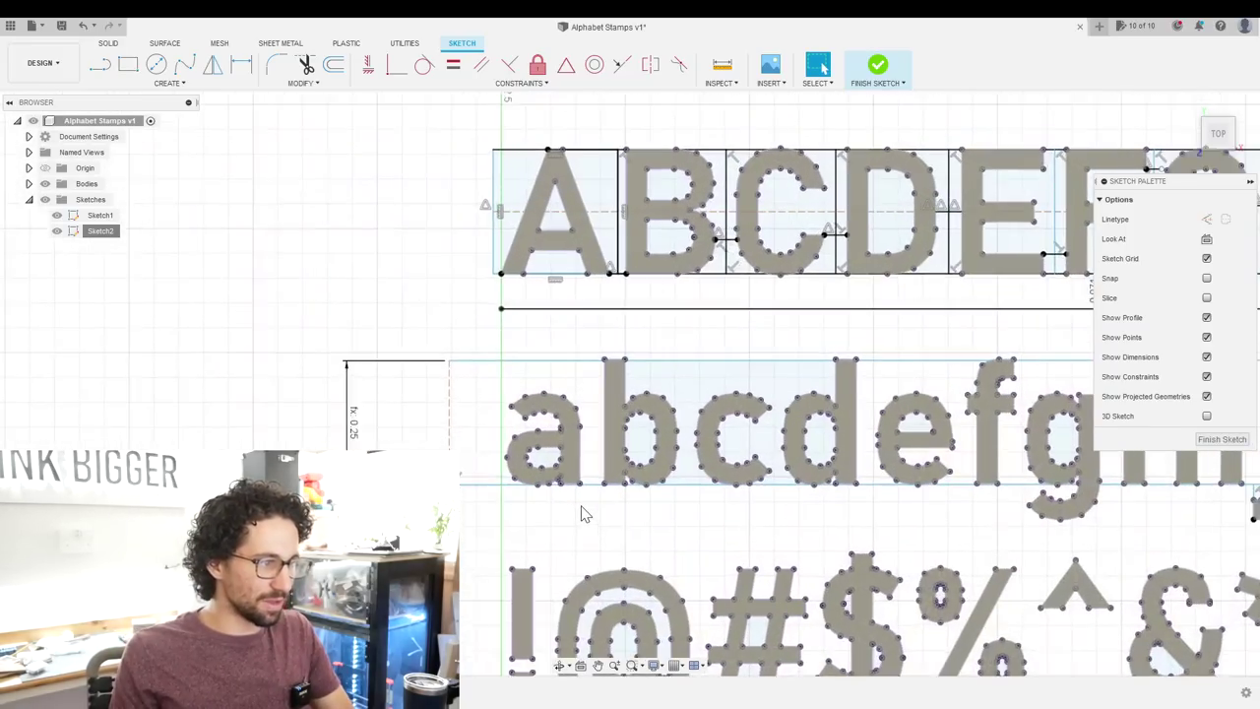
pyautogui.scroll(3, 580, 516)
pyautogui.press('l')
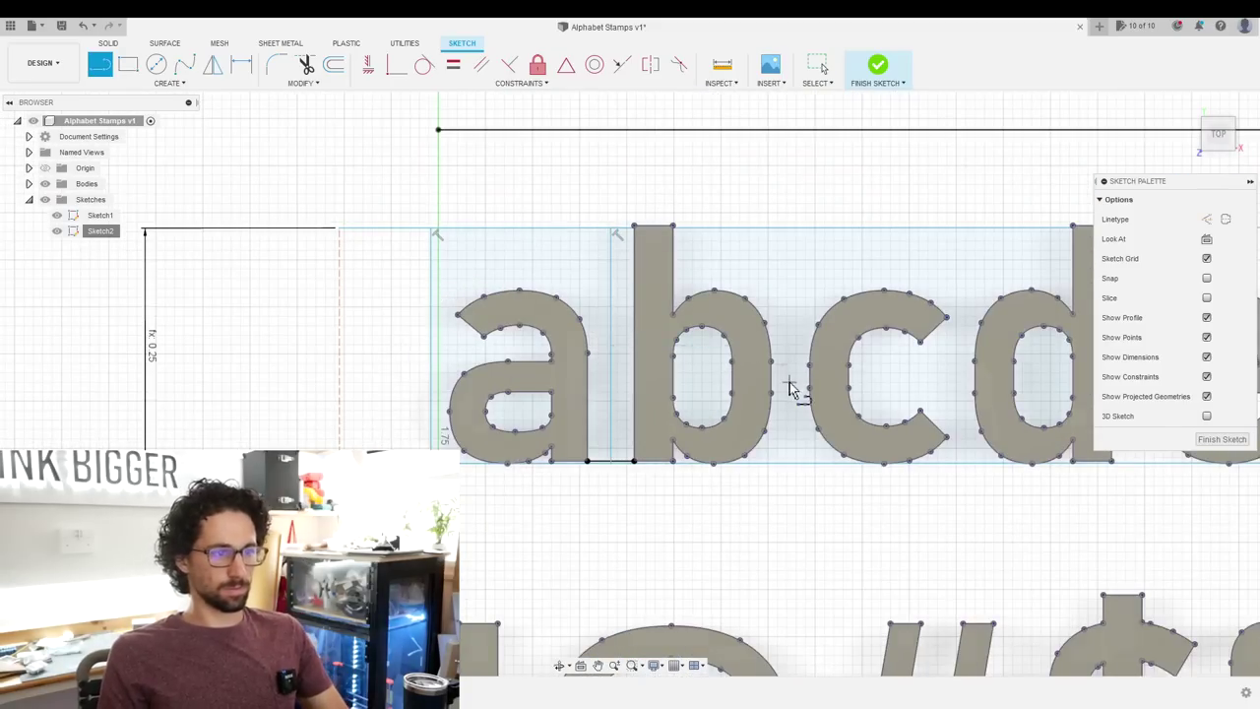
pyautogui.scroll(2, 791, 387)
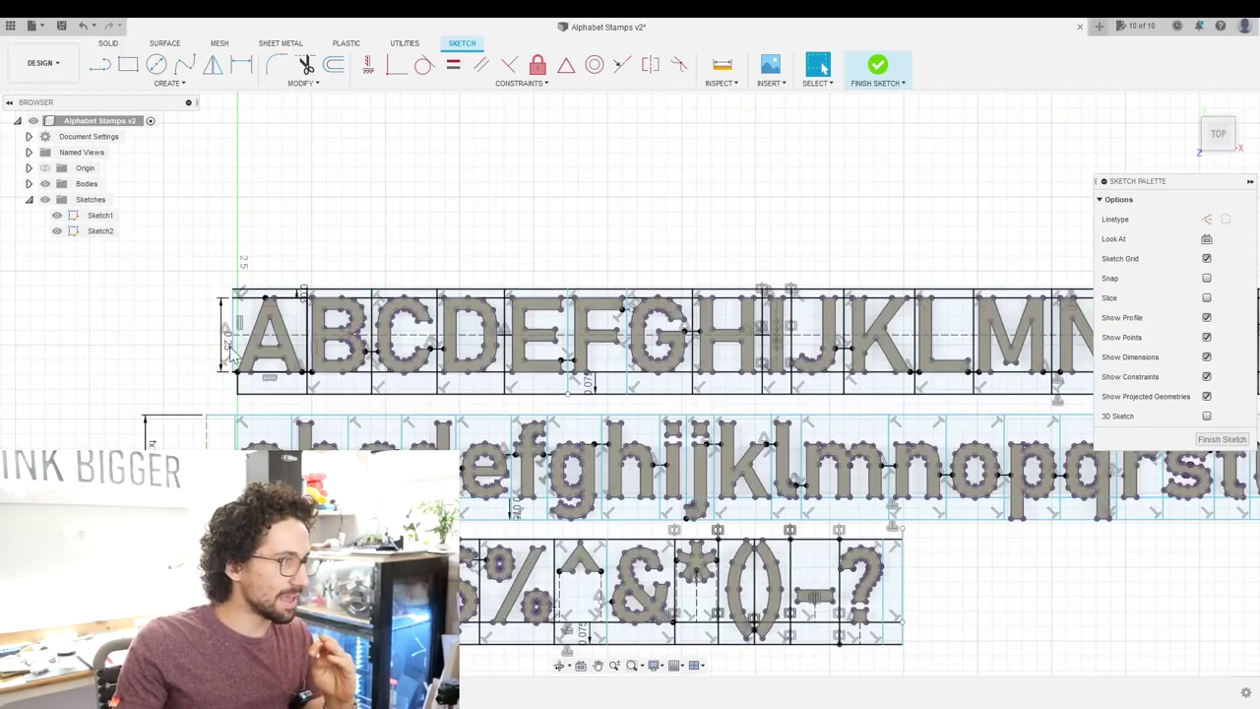
pyautogui.scroll(-2, 489, 561)
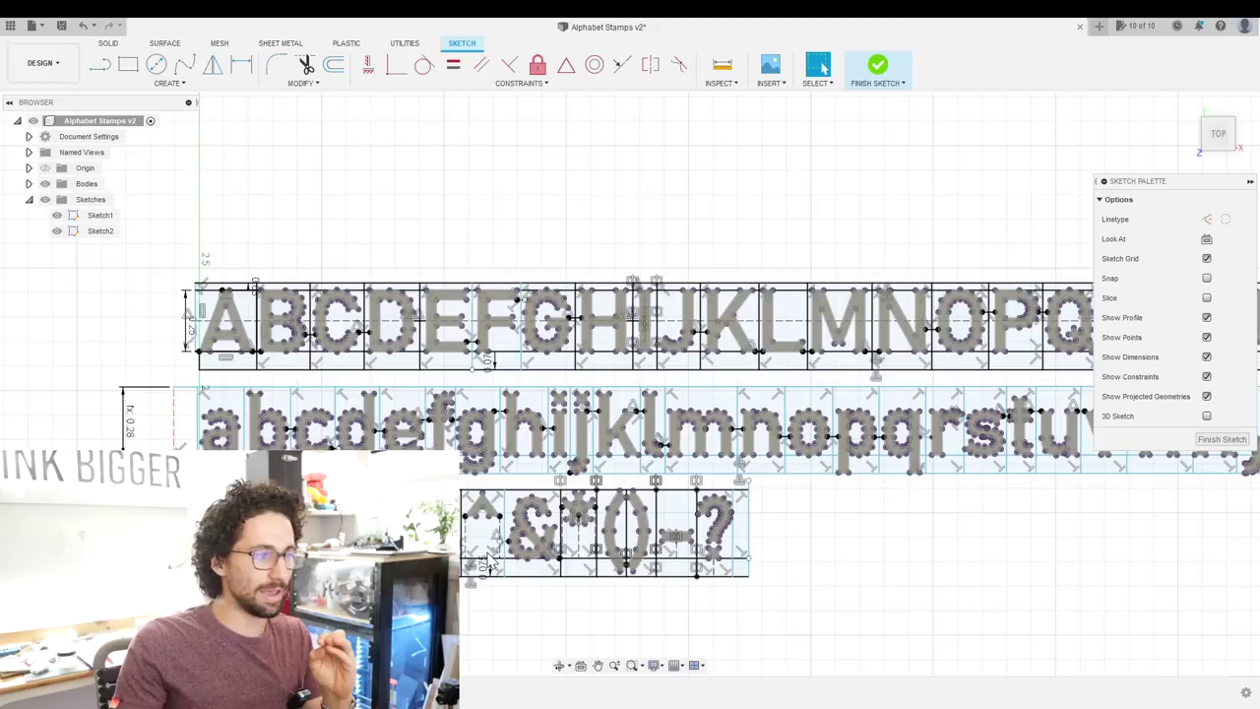
pyautogui.scroll(3, 374, 498)
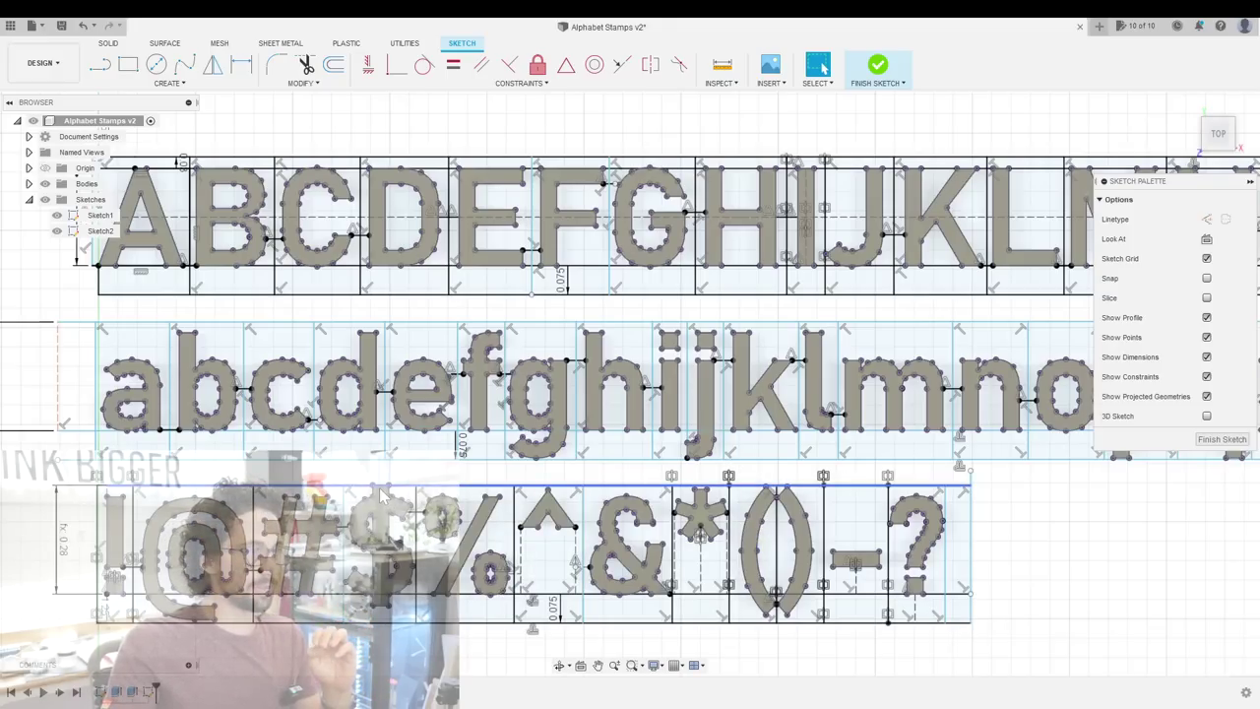
pyautogui.scroll(-2, 382, 498)
pyautogui.scroll(-1, 160, 532)
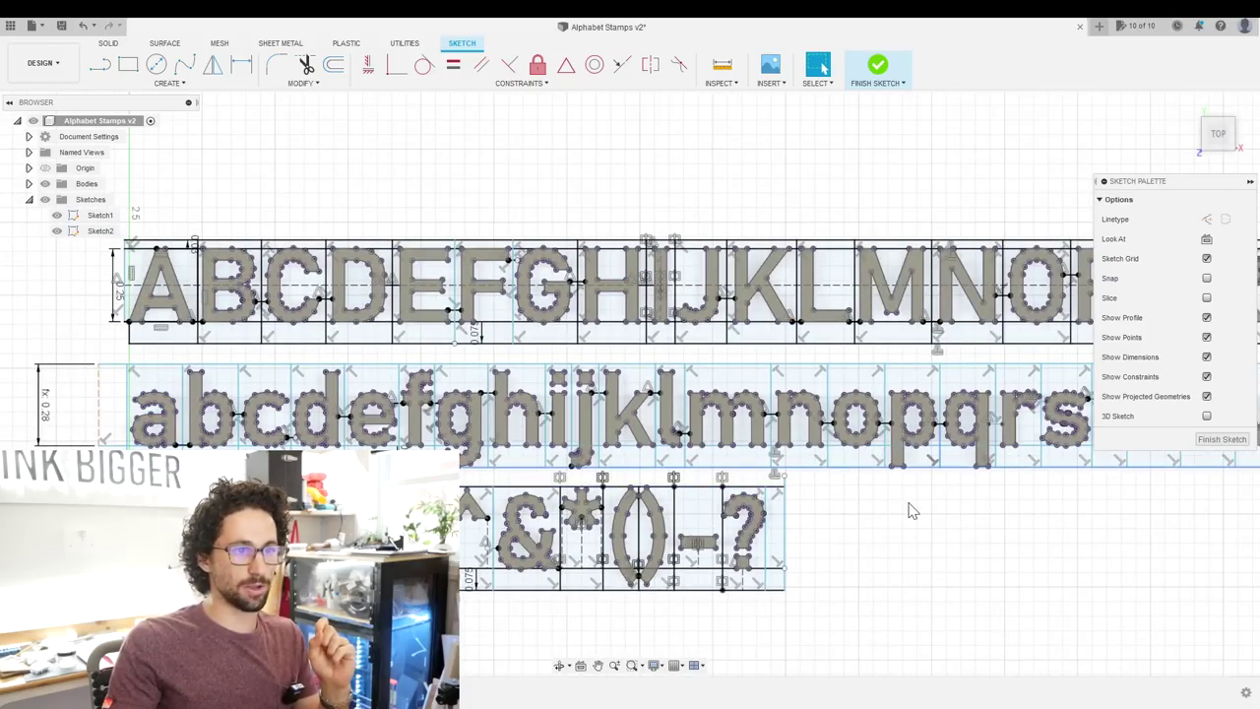
# Step: Add the sketch text "III I I I" beyond the question mark in Bahnschrift SemiBold, using TextHeight as its height
pyautogui.moveTo(940, 504); pyautogui.dragTo(830, 485, button='middle')
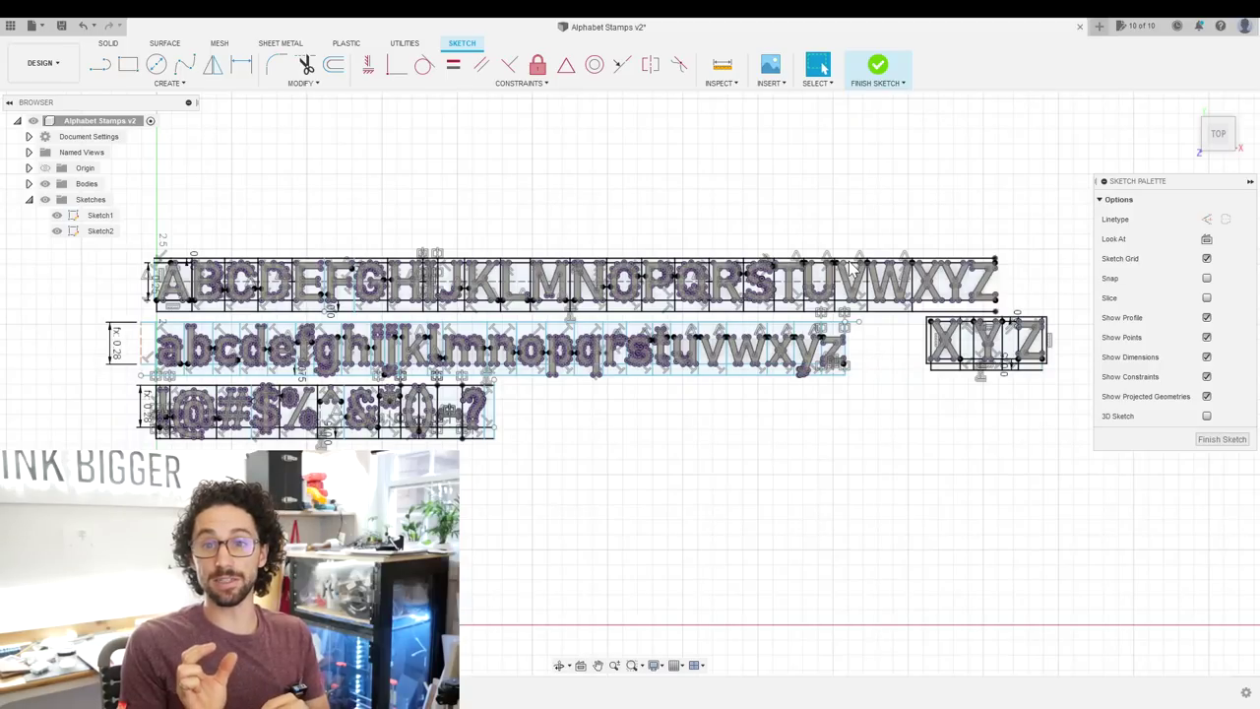
pyautogui.click(242, 85)
pyautogui.click(108, 242)
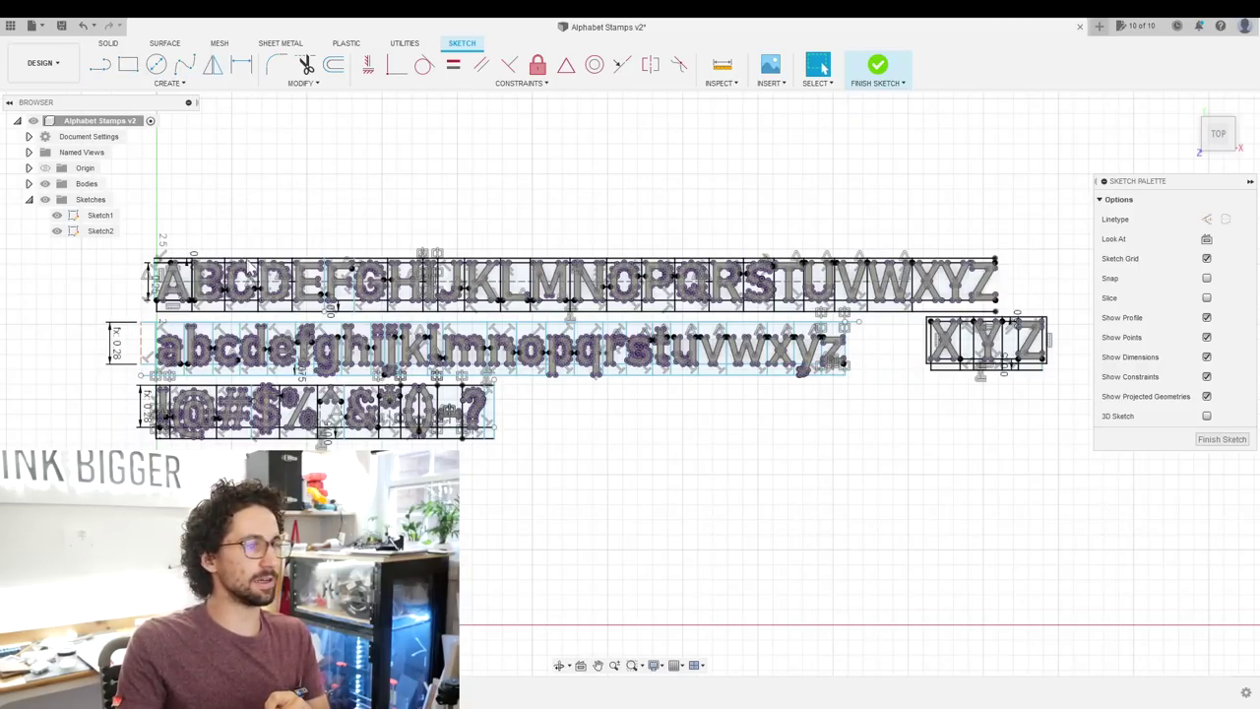
pyautogui.click(538, 403)
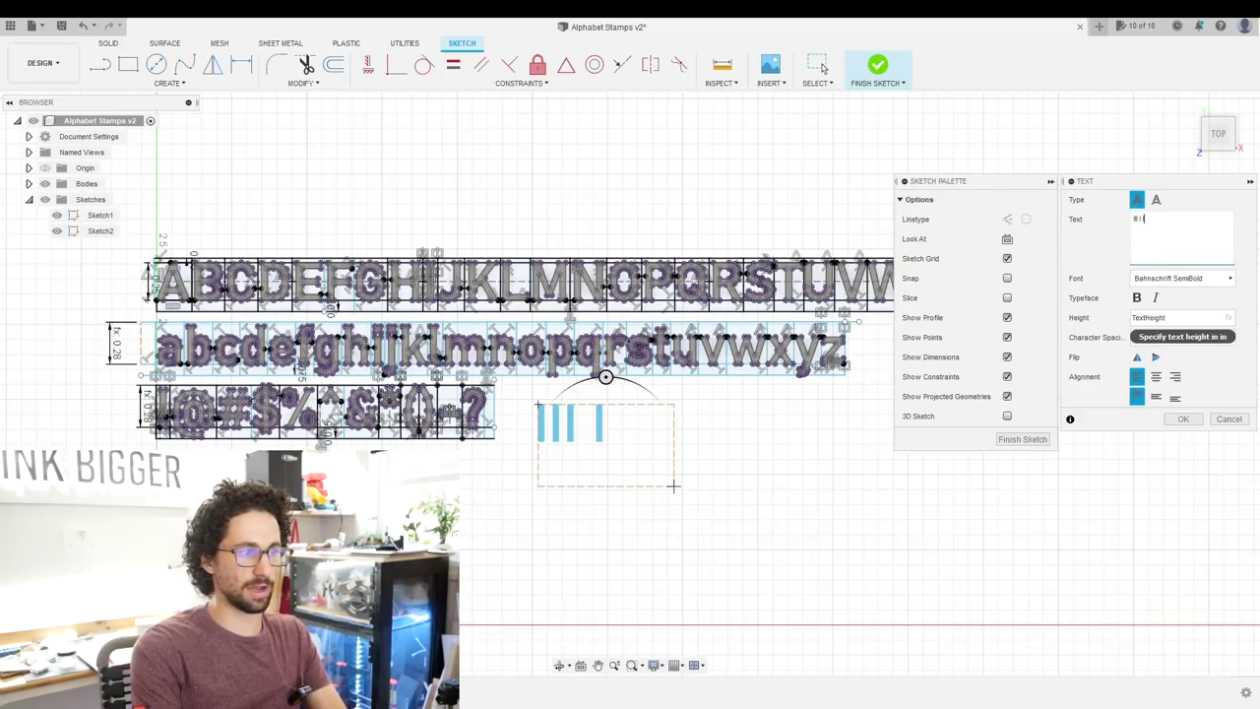
# Step: Explode the "III I I I" text into sketch curves
pyautogui.scroll(3, 558, 436)
pyautogui.rightClick(579, 429)
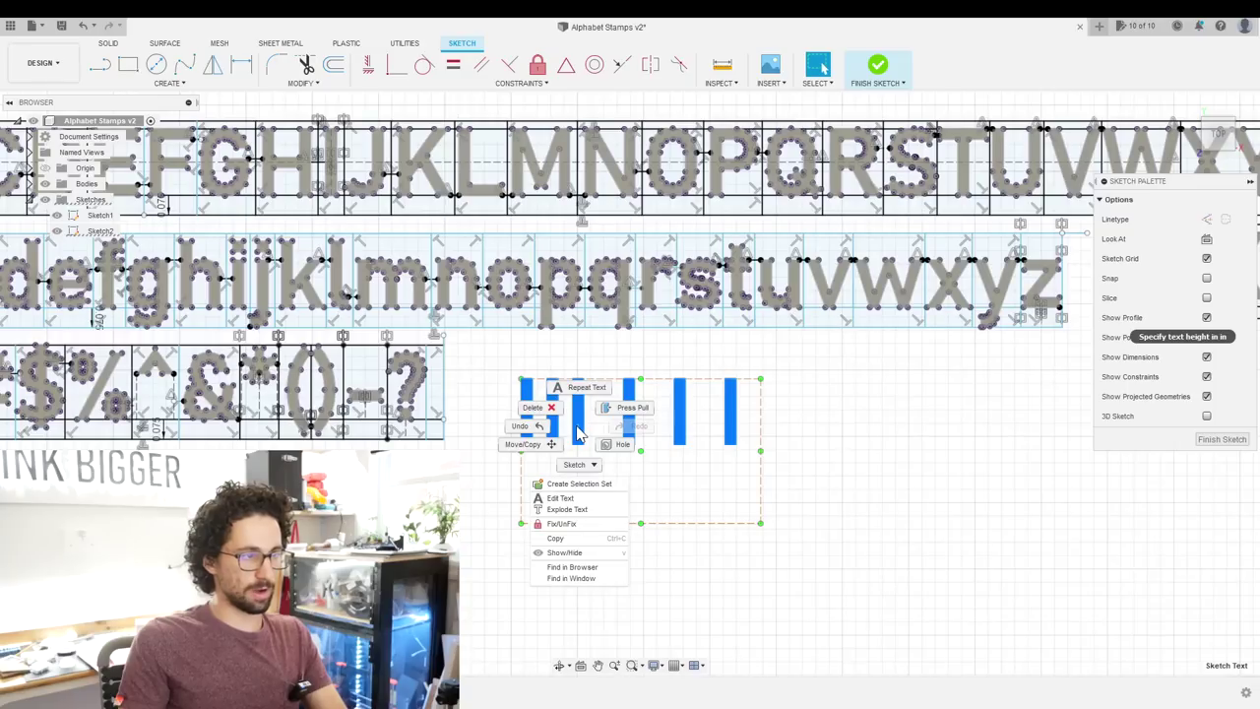
pyautogui.press('Escape')
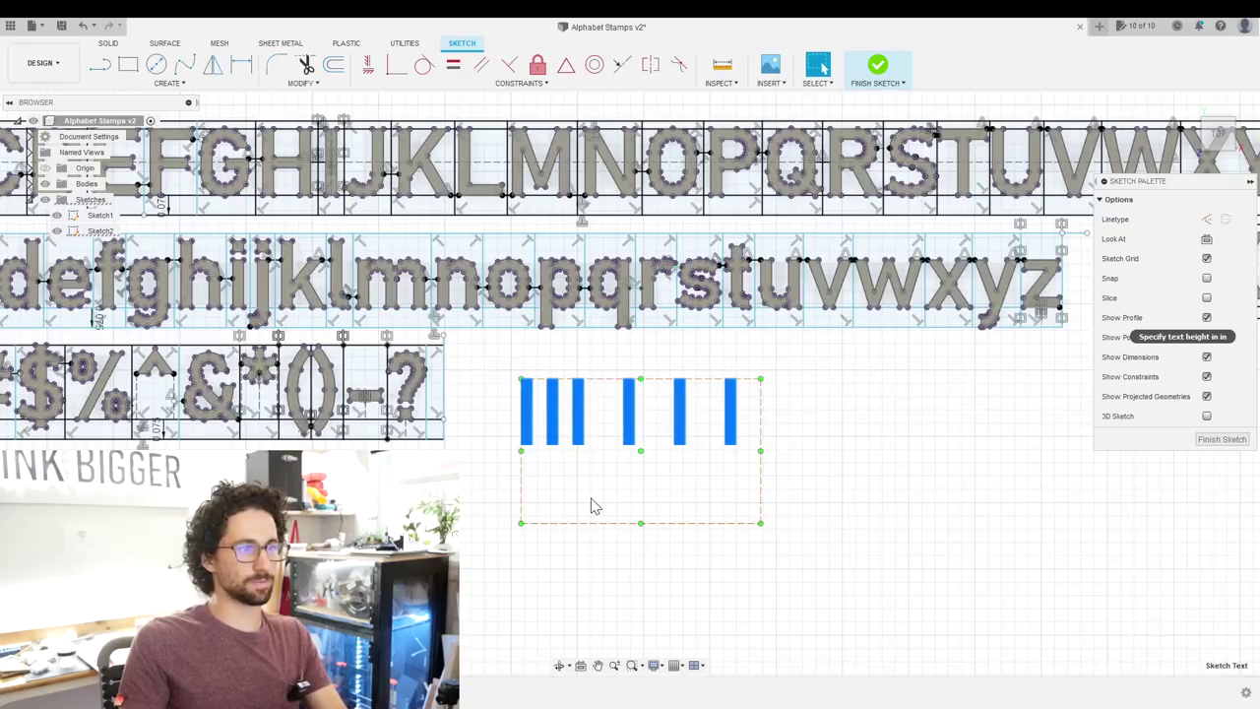
pyautogui.scroll(2, 590, 506)
pyautogui.click(597, 321)
# Step: Measure the gap between two adjacent I characters and the gap between two I characters separated by a space
pyautogui.press('i')
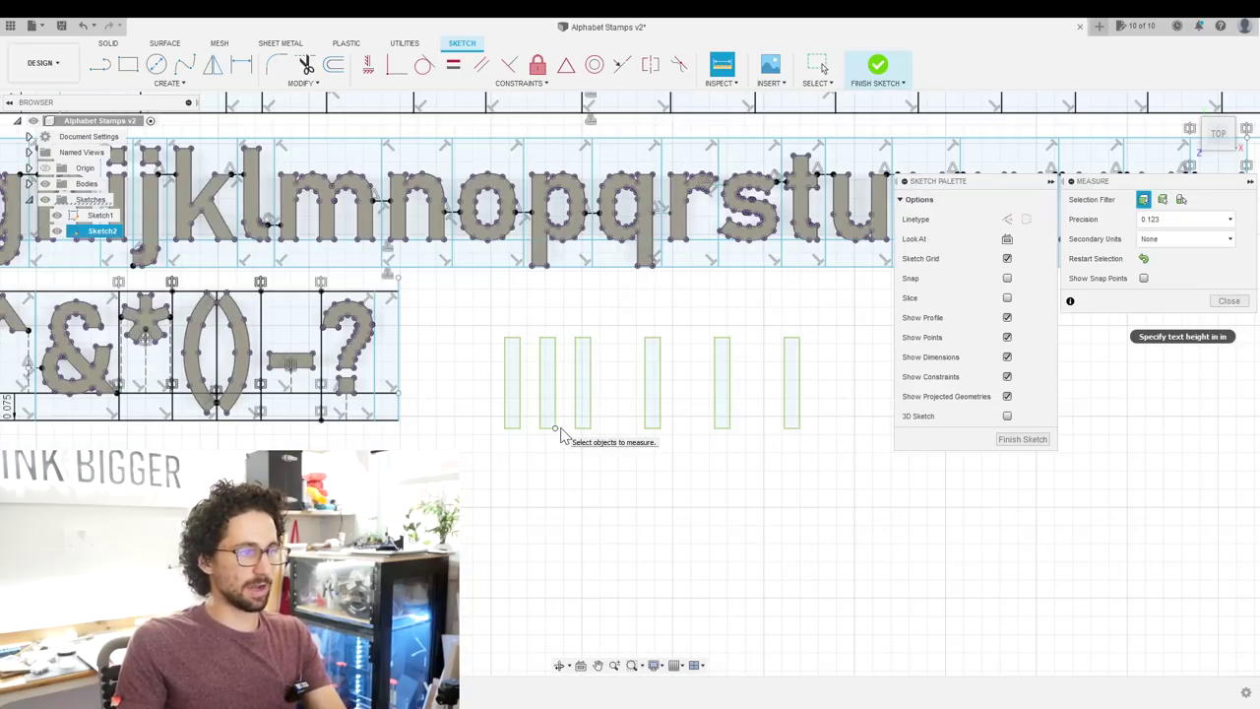
pyautogui.click(568, 428)
pyautogui.click(577, 427)
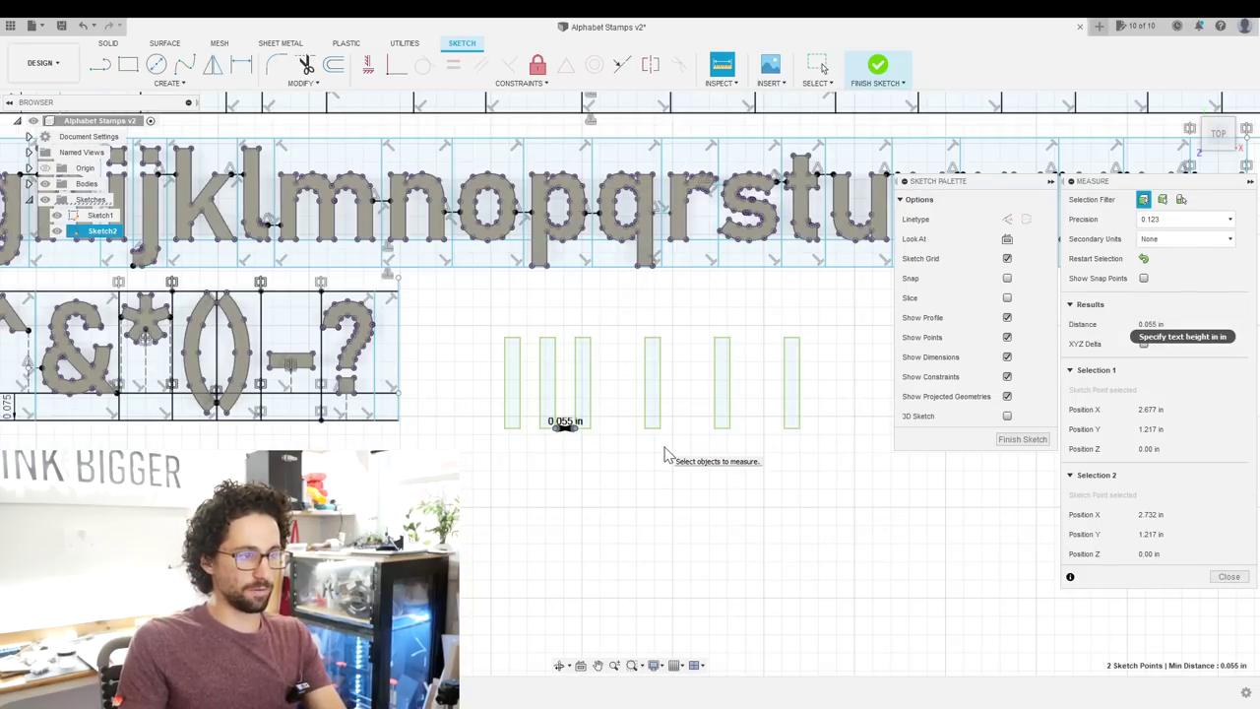
pyautogui.click(1213, 577)
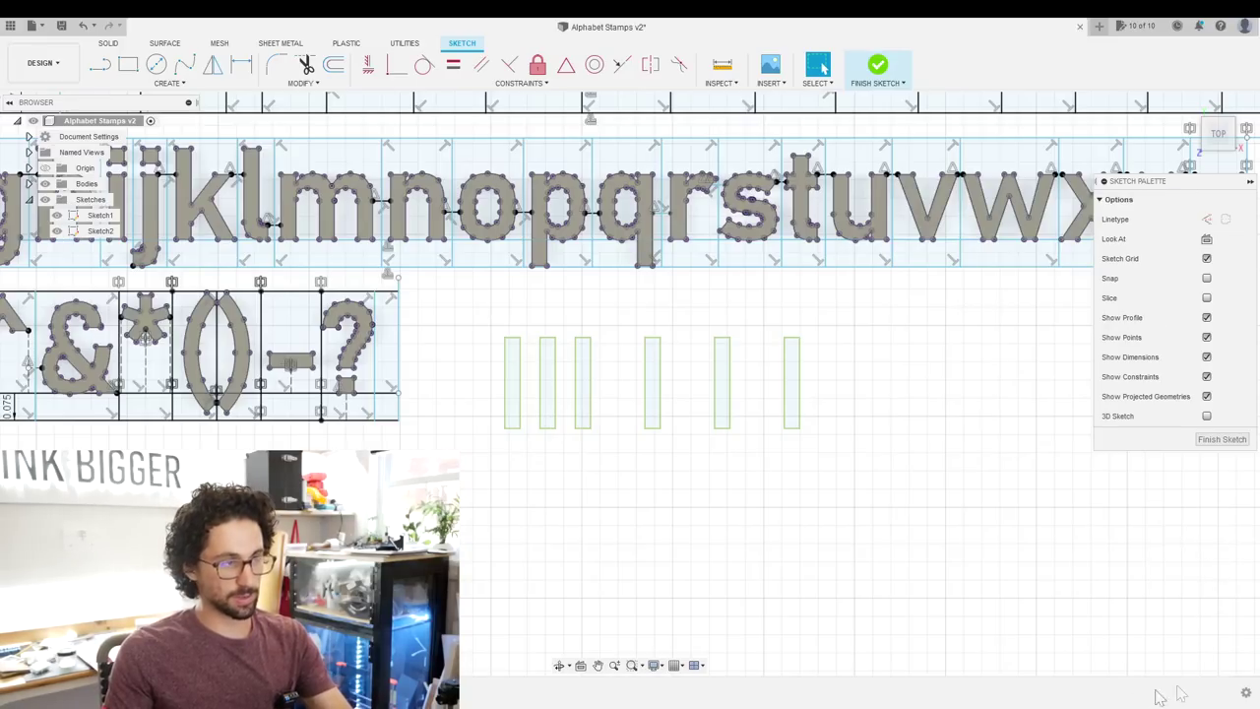
pyautogui.press('i')
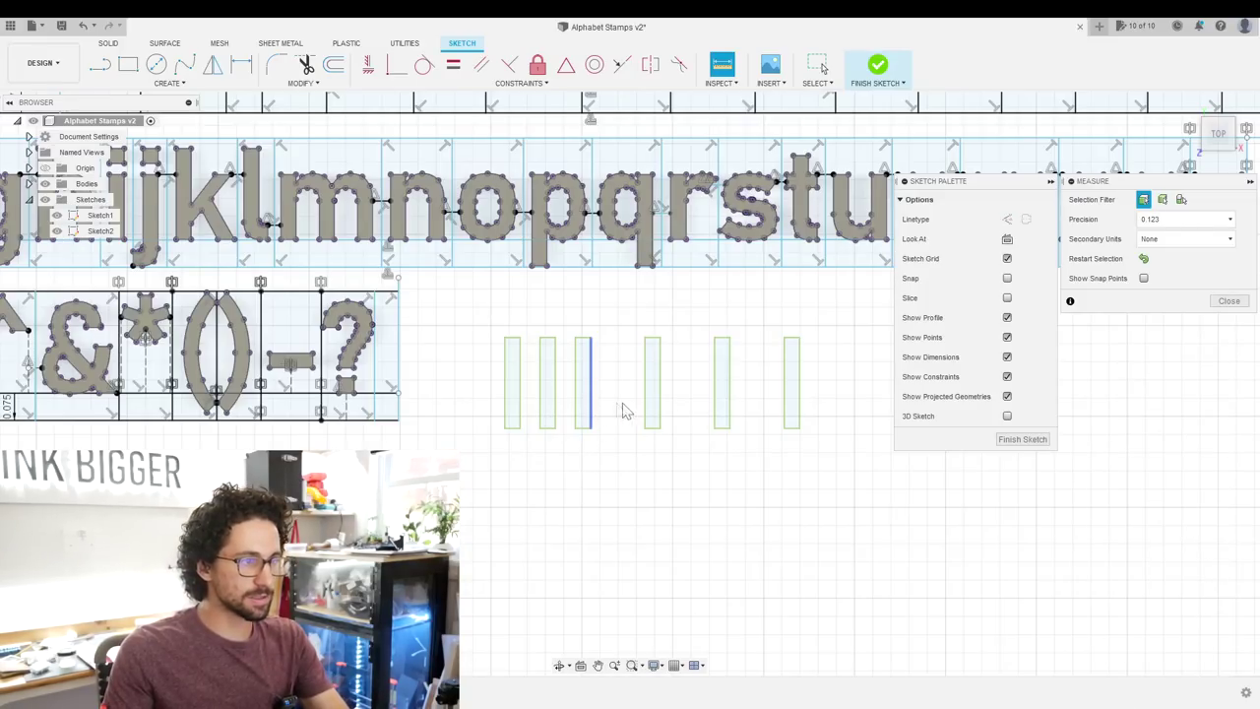
pyautogui.click(590, 394)
pyautogui.click(646, 394)
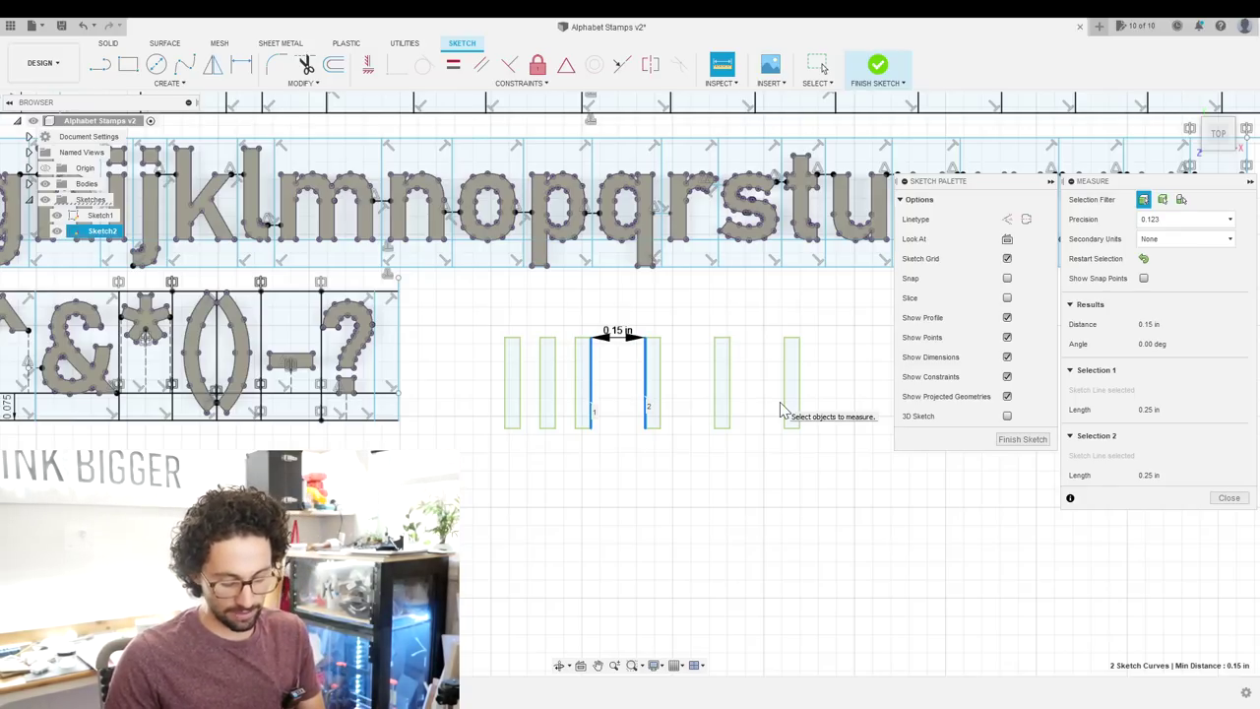
pyautogui.press('Escape')
# Step: Extend the symbol row's top line past the question mark by SpaceWidth and close off a blank space block with a rectangle
pyautogui.scroll(5, 807, 423)
pyautogui.press('l')
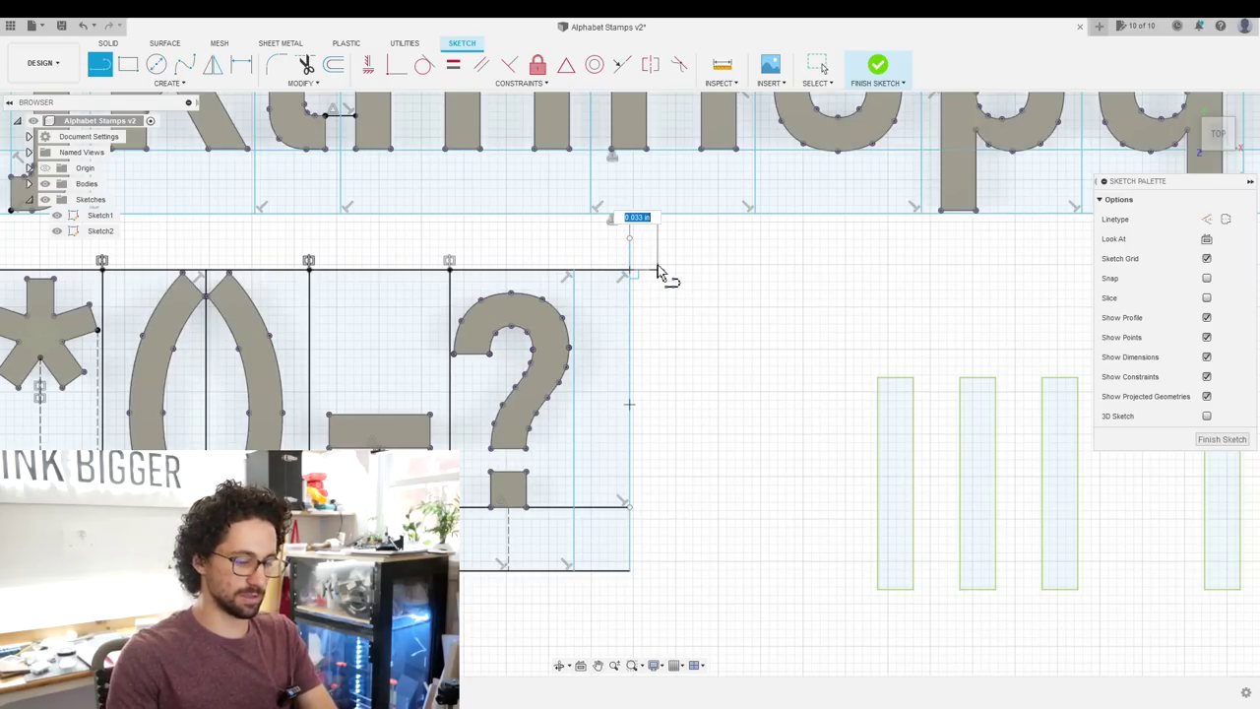
pyautogui.write('spaceWidth')
pyautogui.press('Return')
pyautogui.press('r')
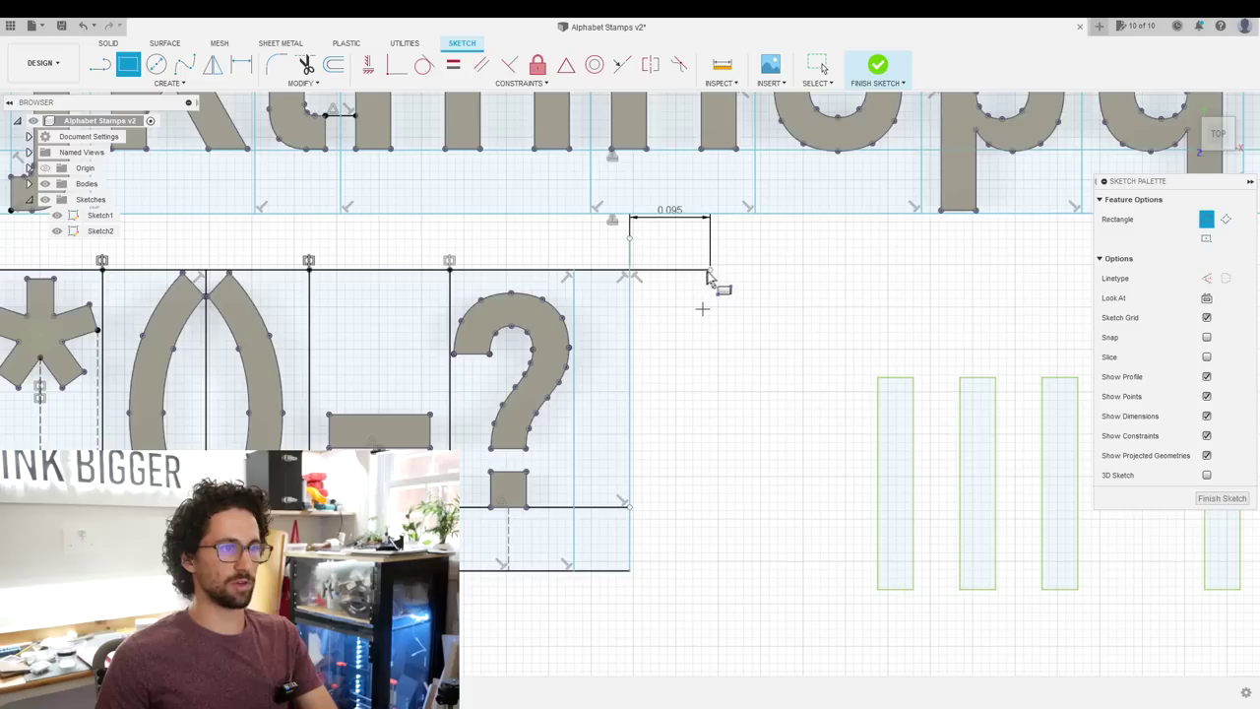
pyautogui.click(710, 269)
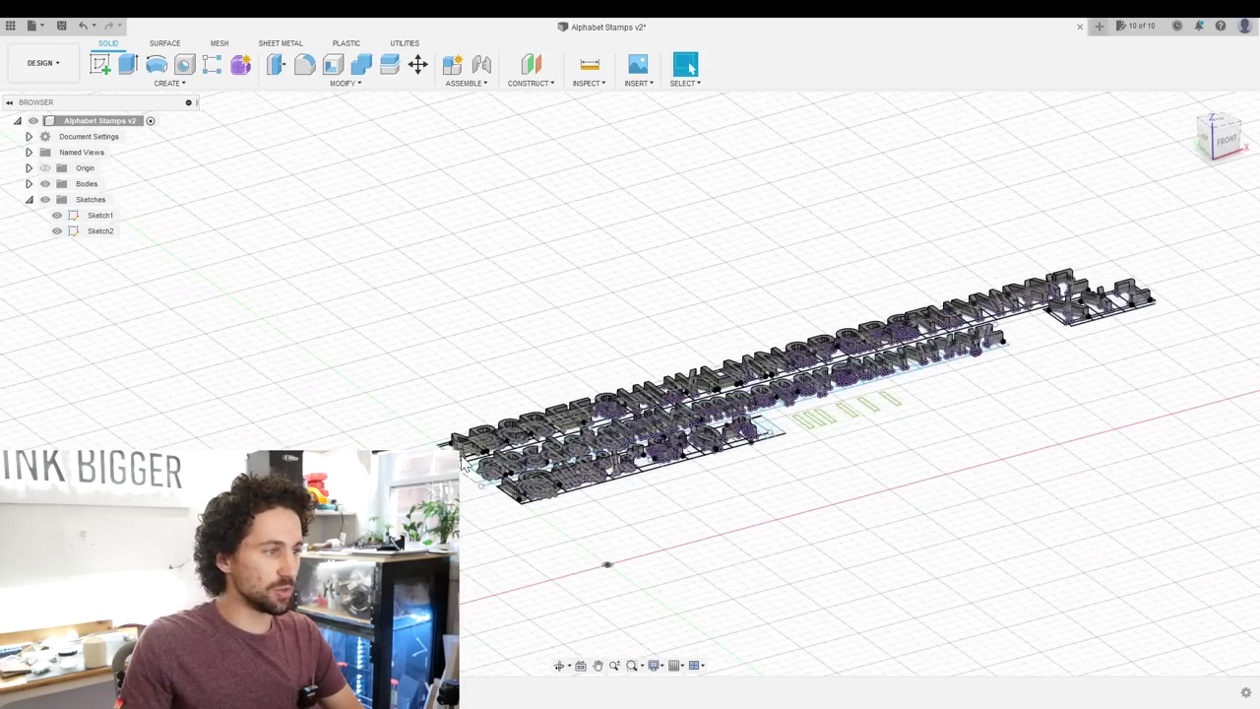
# Step: Redefine the sketch plane of the base-block sketch onto the top face of the uppercase A
pyautogui.scroll(5, 462, 470)
pyautogui.moveTo(464, 495); pyautogui.dragTo(430, 497, button='middle')
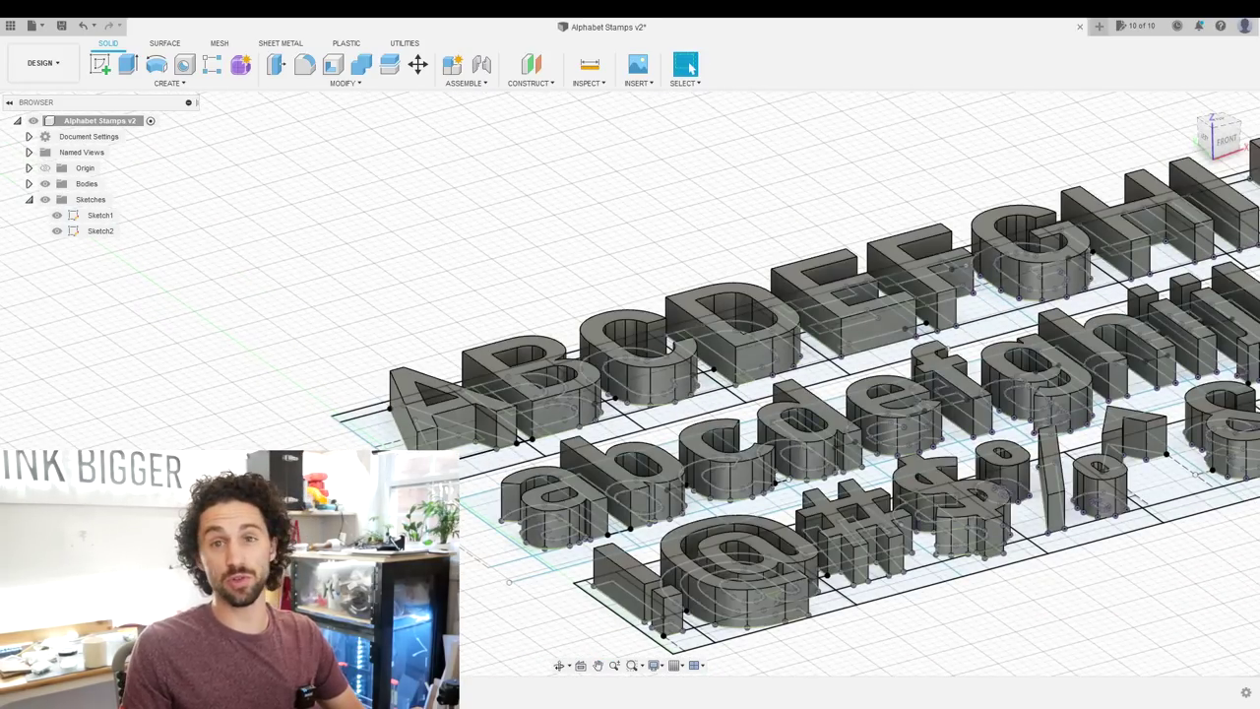
pyautogui.keyDown('shift'); pyautogui.moveTo(512, 493); pyautogui.dragTo(517, 532, button='middle'); pyautogui.keyUp('shift')
pyautogui.scroll(-4, 143, 689)
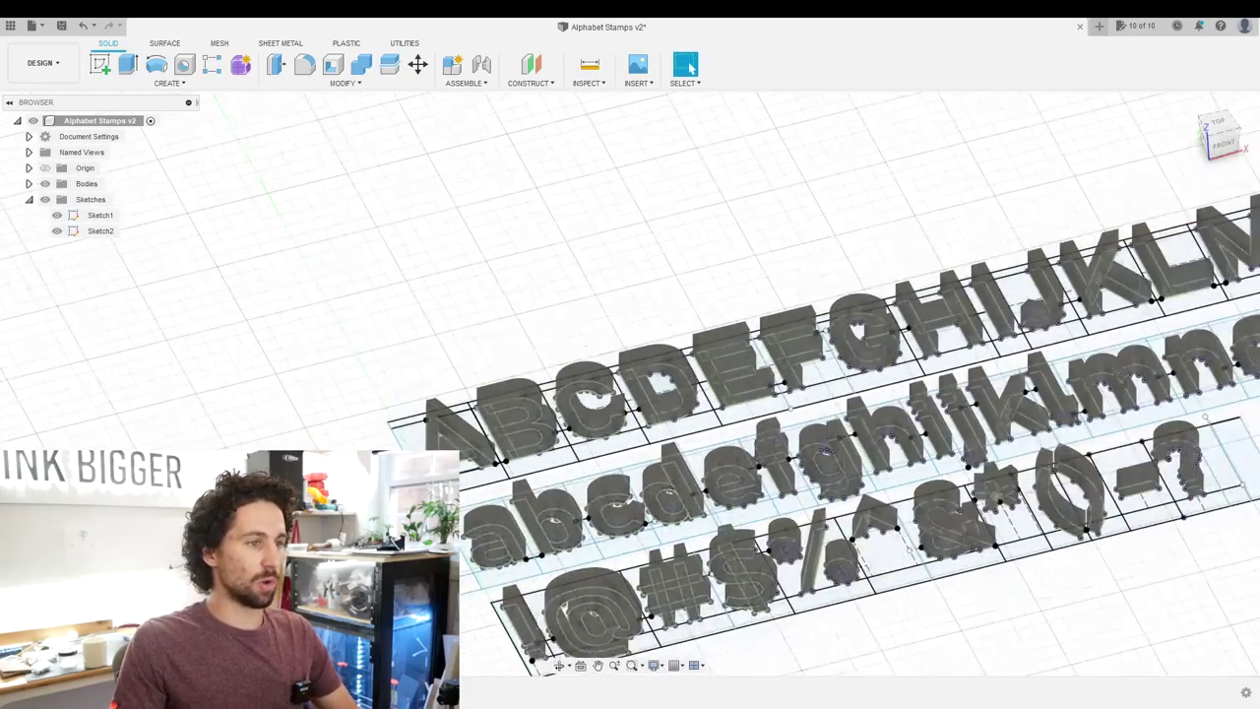
pyautogui.click(152, 692)
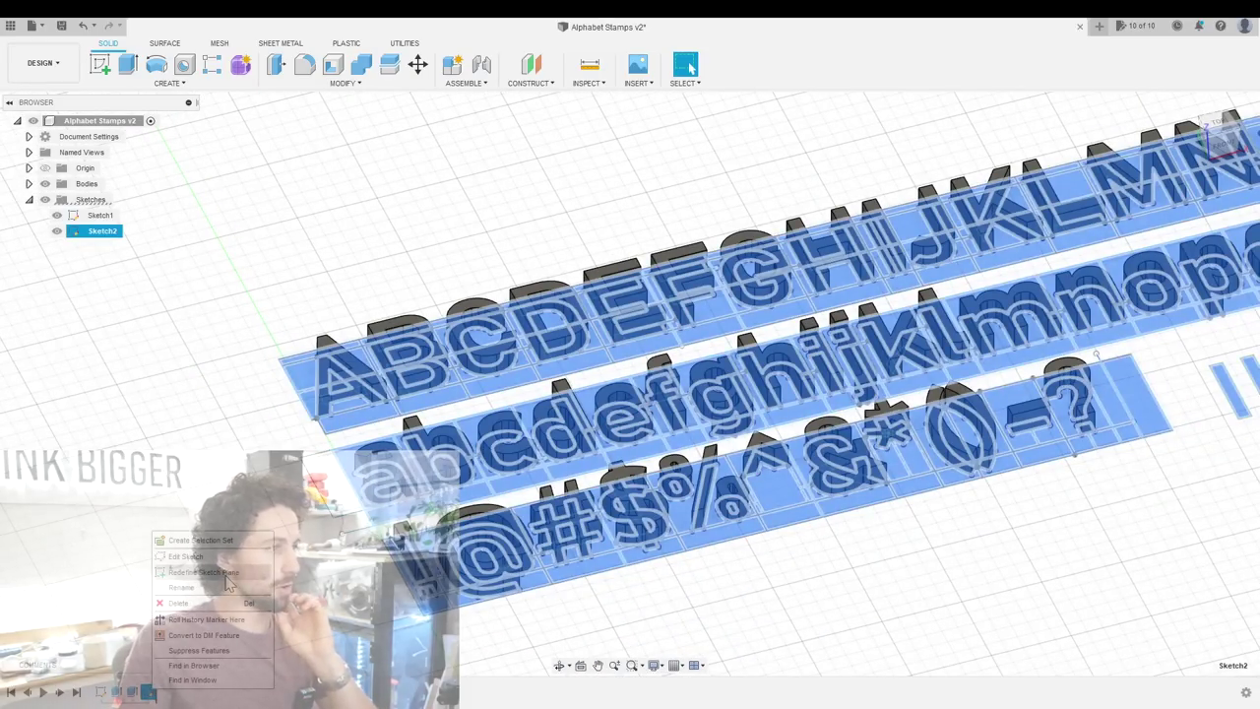
pyautogui.click(225, 572)
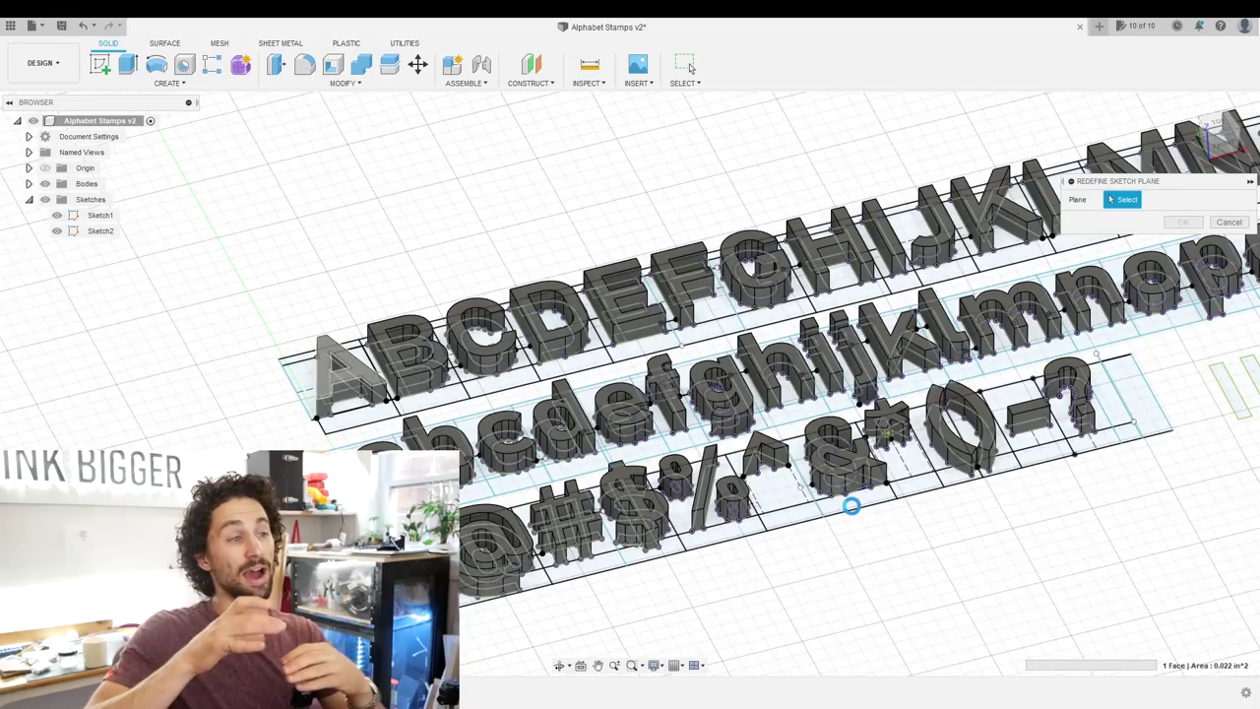
pyautogui.click(855, 514)
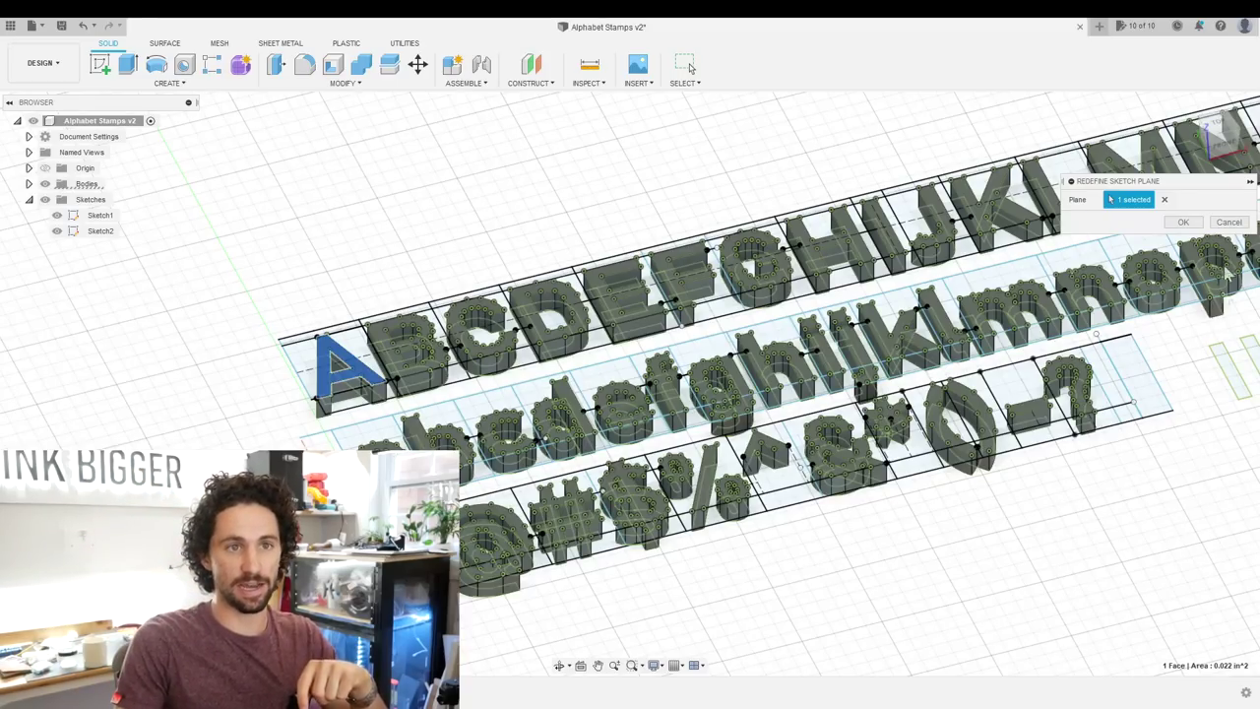
pyautogui.press('Return')
# Step: Add a user parameter named BlockThickness in inches
pyautogui.click(346, 82)
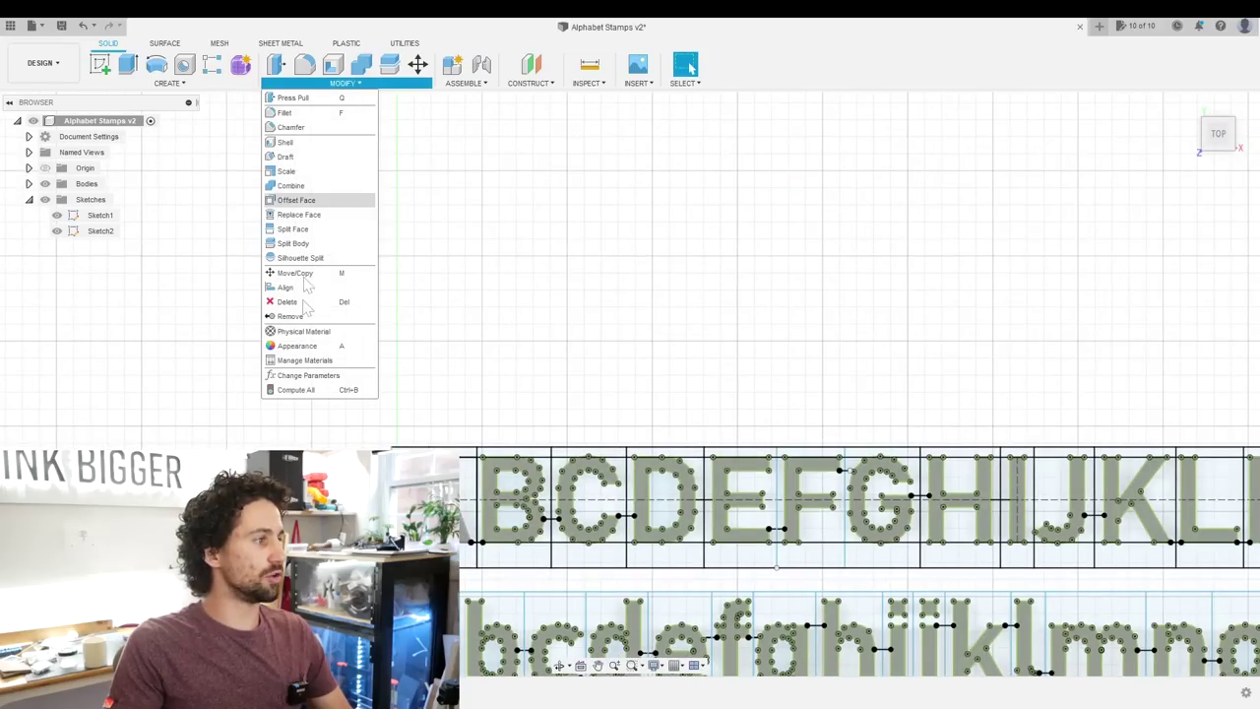
pyautogui.click(309, 380)
pyautogui.click(371, 164)
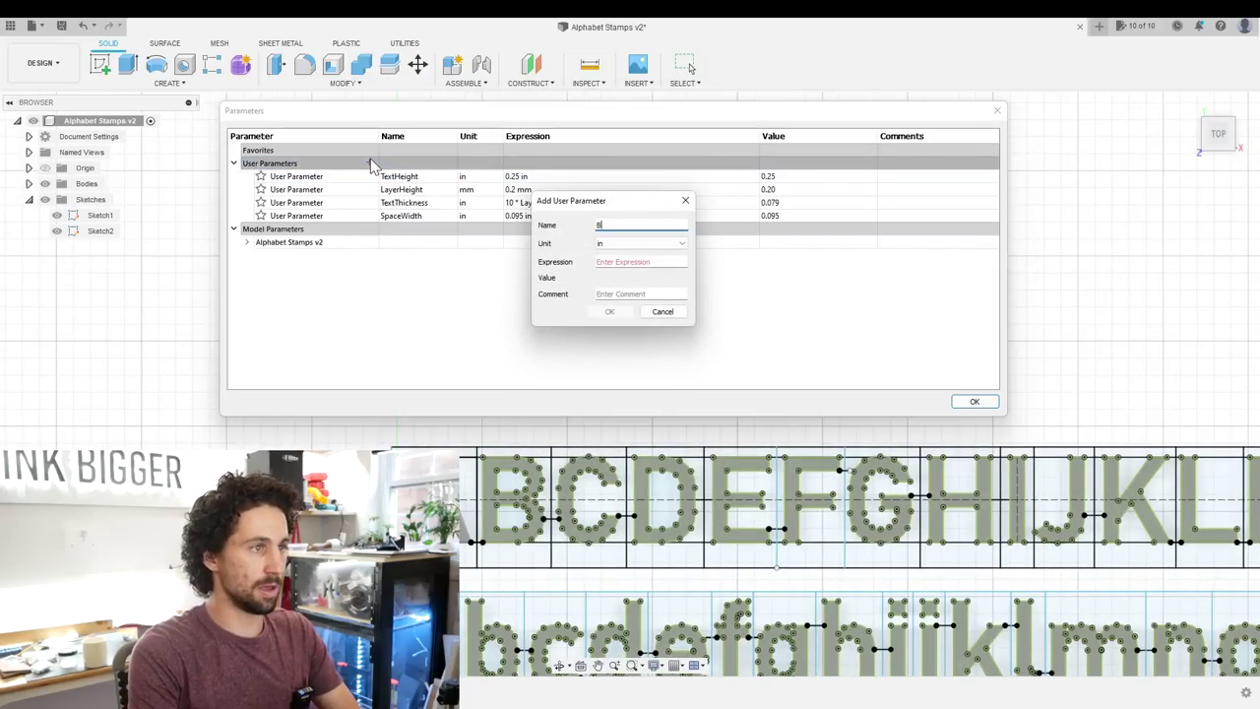
pyautogui.press('Tab')
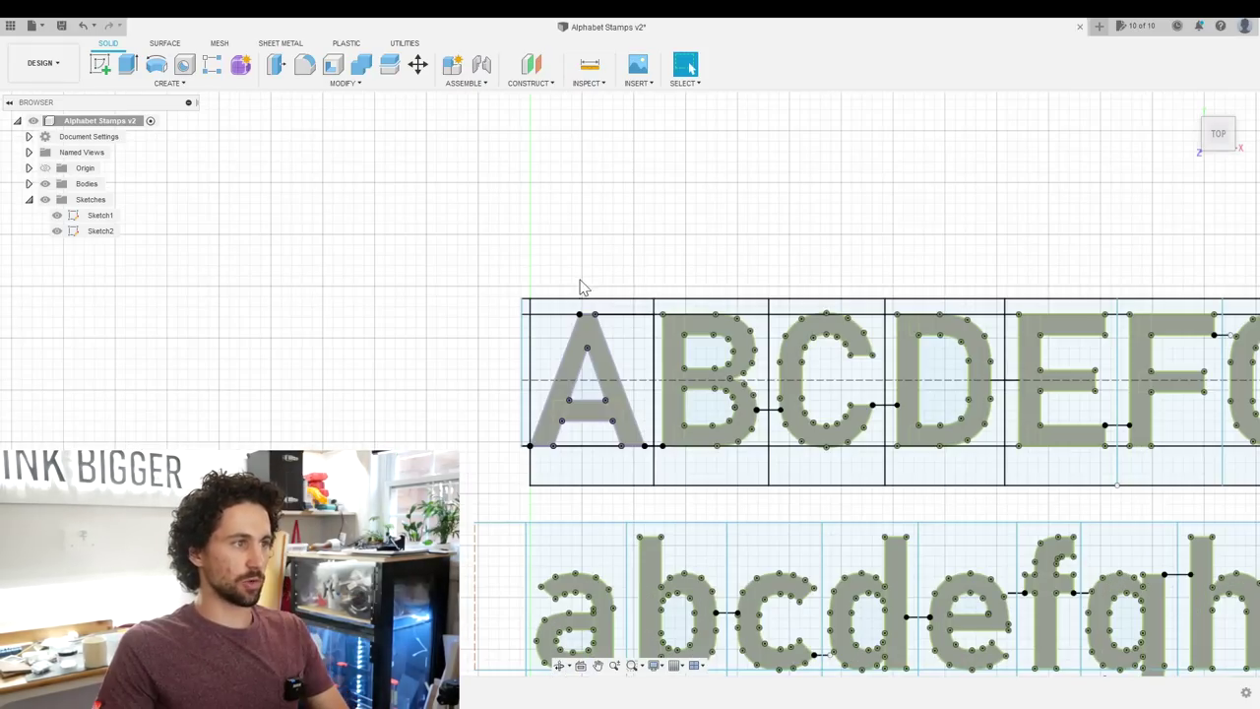
# Step: Extrude all profiles in the uppercase A's block by BlockThickness and check the resulting body in the body list
pyautogui.moveTo(526, 291)
pyautogui.mouseDown()
pyautogui.moveTo(610, 473)
pyautogui.moveTo(662, 504)
pyautogui.moveTo(636, 482)
pyautogui.mouseUp()
pyautogui.rightClick(637, 482)
pyautogui.press('Escape')
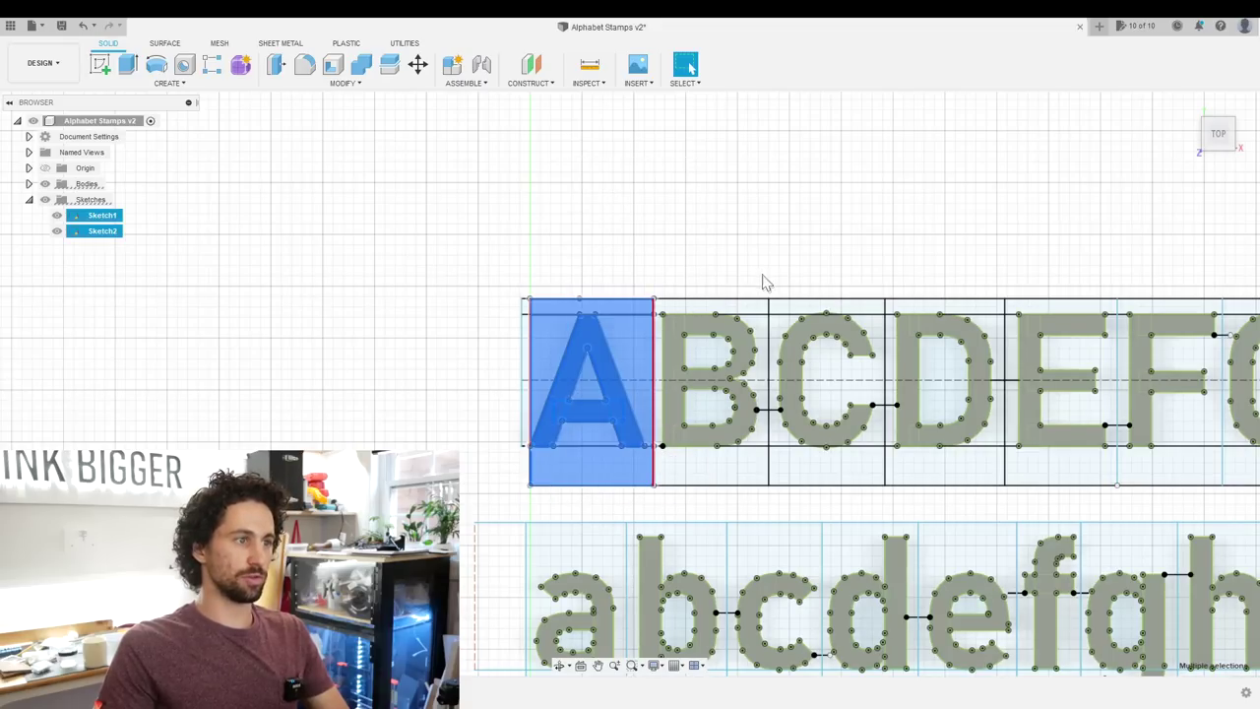
pyautogui.write('eBlockThickness')
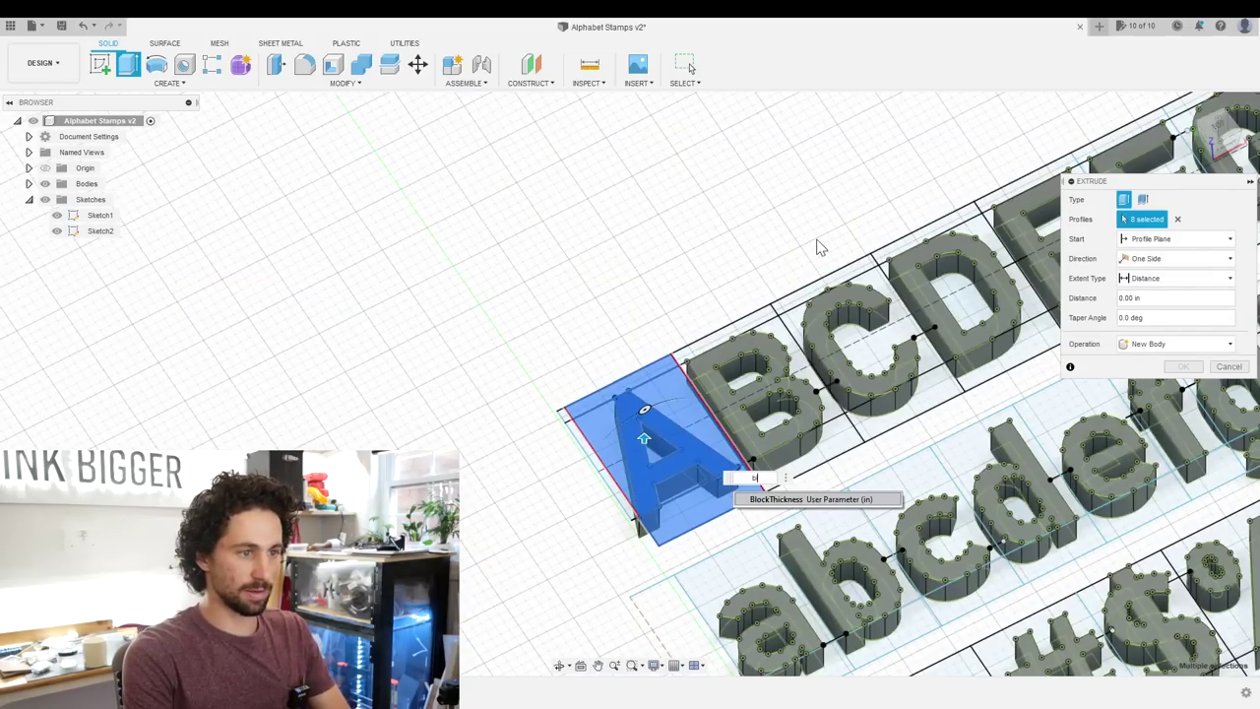
pyautogui.press('Return')
pyautogui.press('Return')
pyautogui.keyDown('shift'); pyautogui.moveTo(816, 245); pyautogui.dragTo(787, 259, button='middle'); pyautogui.keyUp('shift')
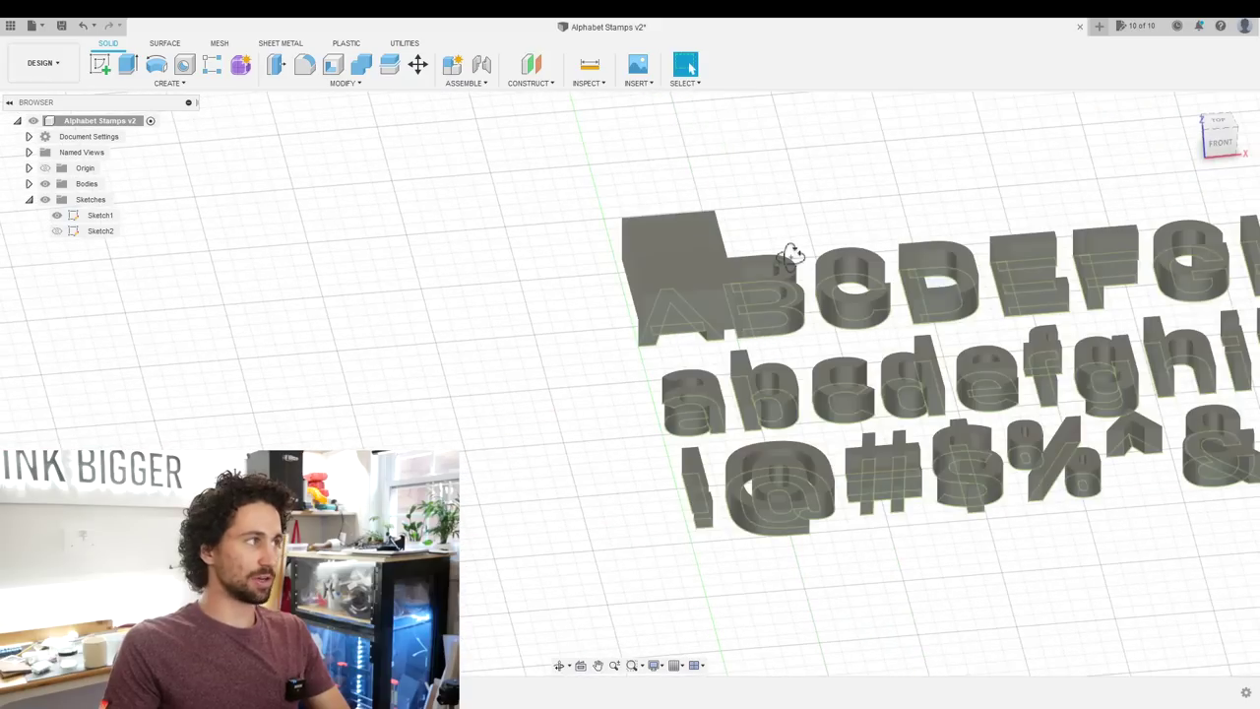
pyautogui.click(28, 183)
pyautogui.scroll(-5, 99, 295)
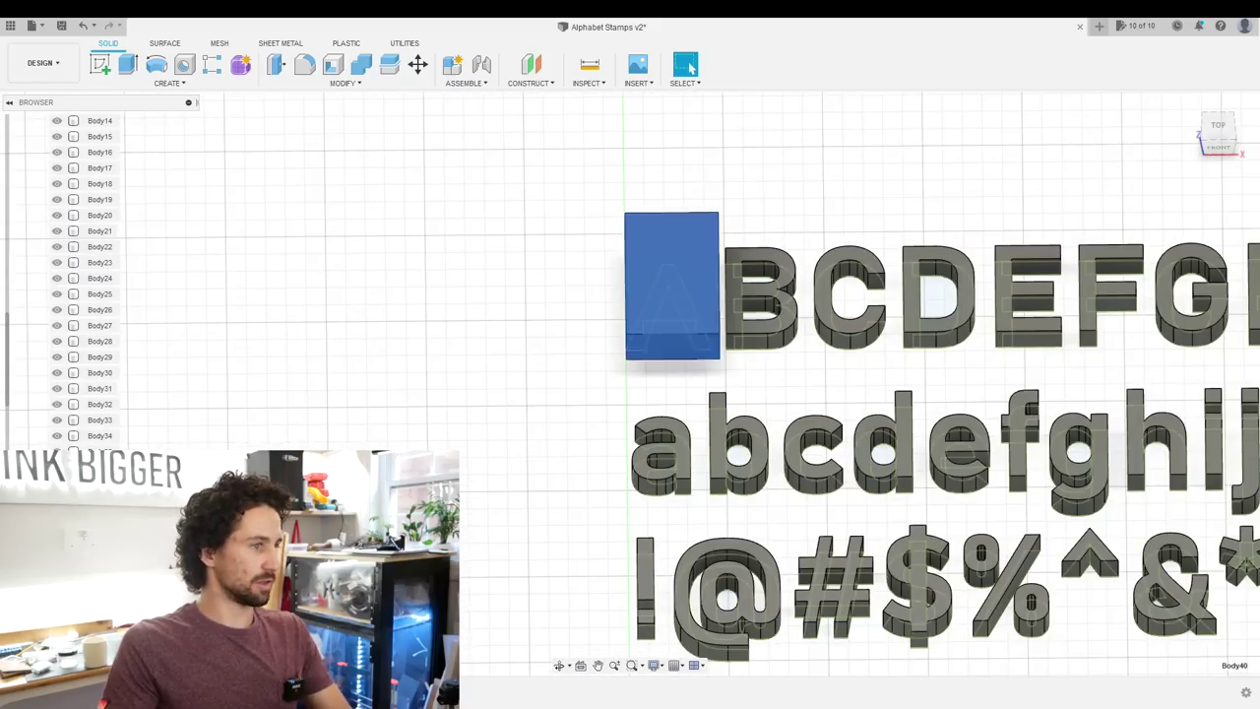
pyautogui.keyDown('shift'); pyautogui.moveTo(810, 227); pyautogui.dragTo(760, 268, button='middle'); pyautogui.keyUp('shift')
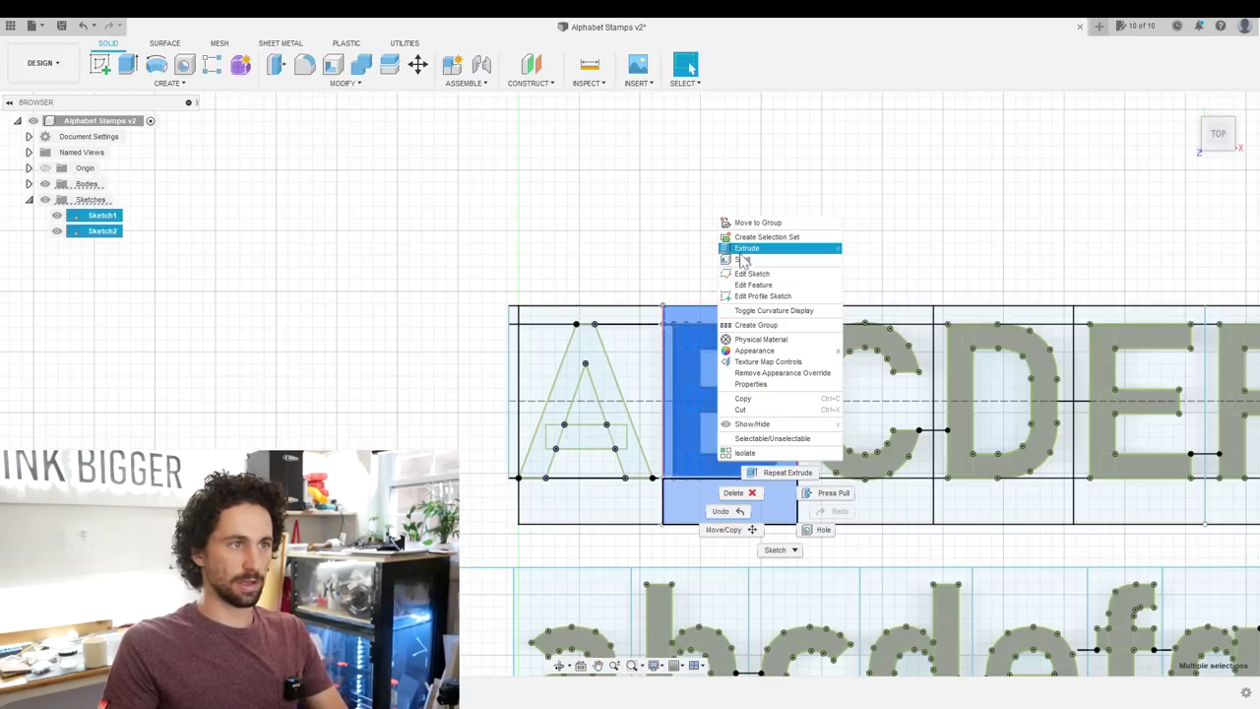
# Step: Extrude the profiles in the uppercase B's block by BlockThickness with the Join operation
pyautogui.click(741, 249)
pyautogui.write('bl')
pyautogui.press('Return')
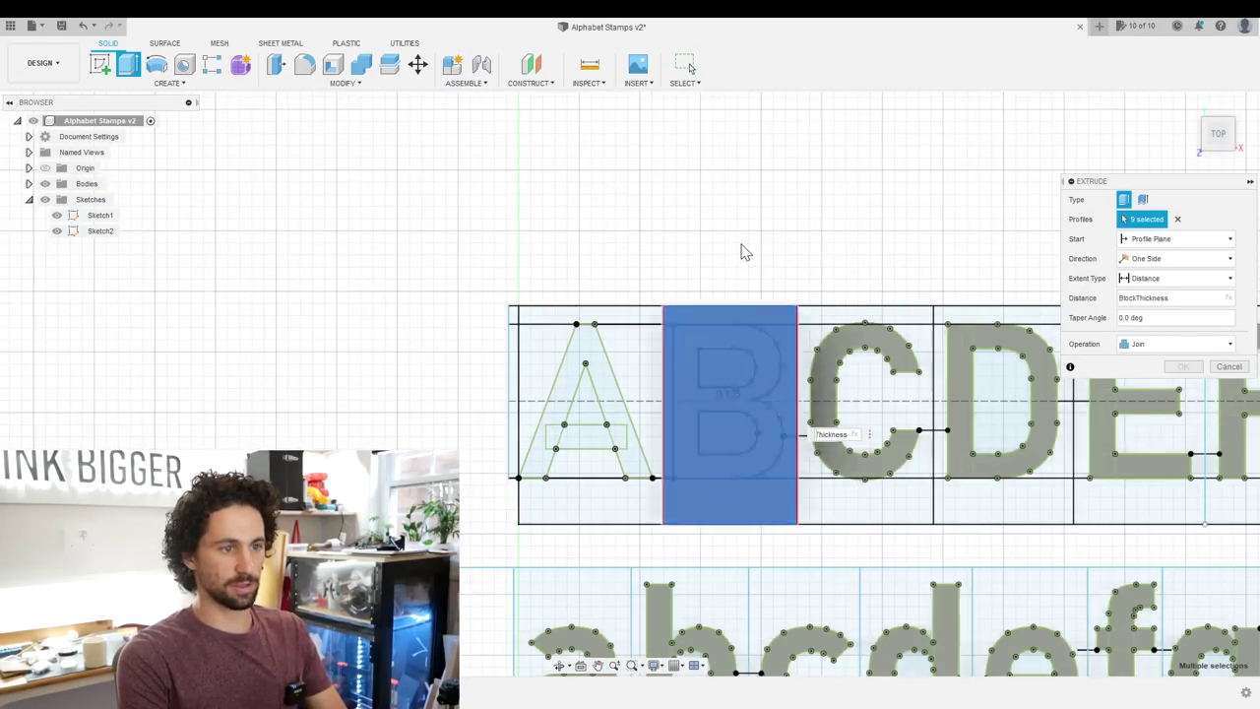
pyautogui.press('Return')
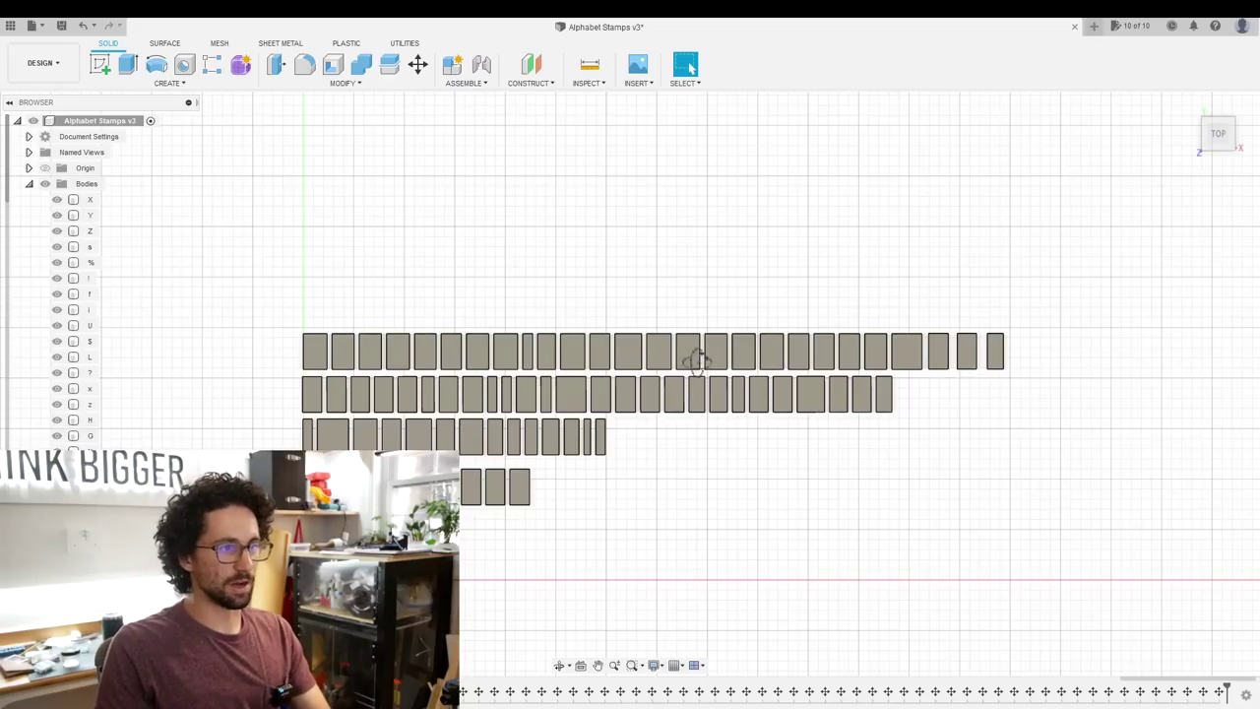
# Step: Create rectangular patterns of the uppercase and the lowercase stamp bodies, making three rows of each
pyautogui.keyDown('shift'); pyautogui.moveTo(698, 351); pyautogui.dragTo(705, 581, button='middle'); pyautogui.keyUp('shift')
pyautogui.keyDown('shift'); pyautogui.moveTo(708, 497); pyautogui.dragTo(909, 242, button='middle'); pyautogui.keyUp('shift')
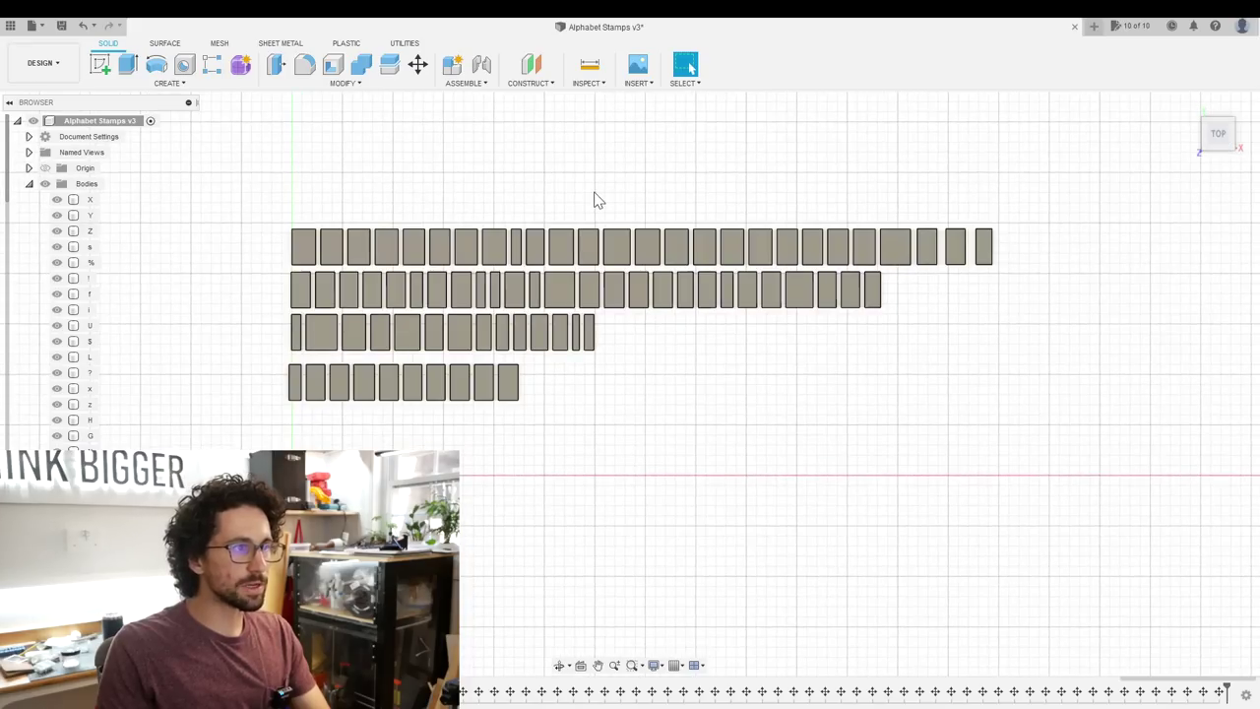
pyautogui.keyDown('shift'); pyautogui.moveTo(564, 200); pyautogui.dragTo(940, 396, button='middle'); pyautogui.keyUp('shift')
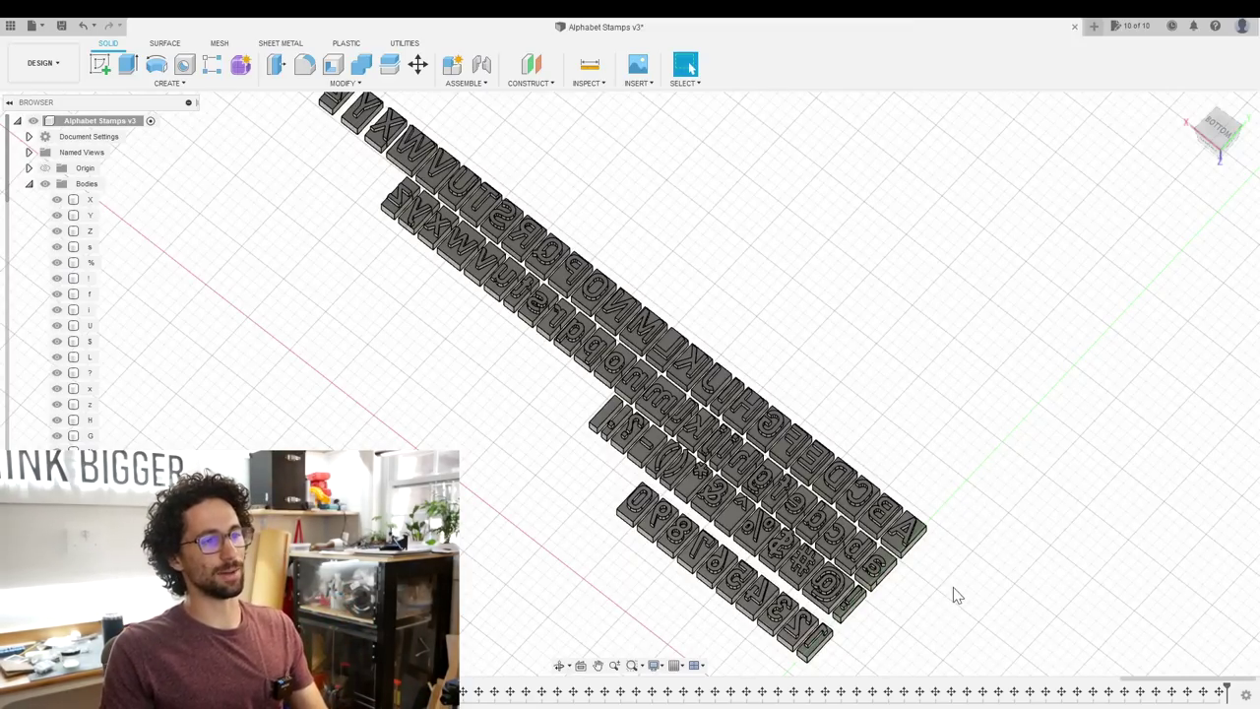
pyautogui.keyDown('shift'); pyautogui.moveTo(953, 595); pyautogui.dragTo(1023, 266, button='middle'); pyautogui.keyUp('shift')
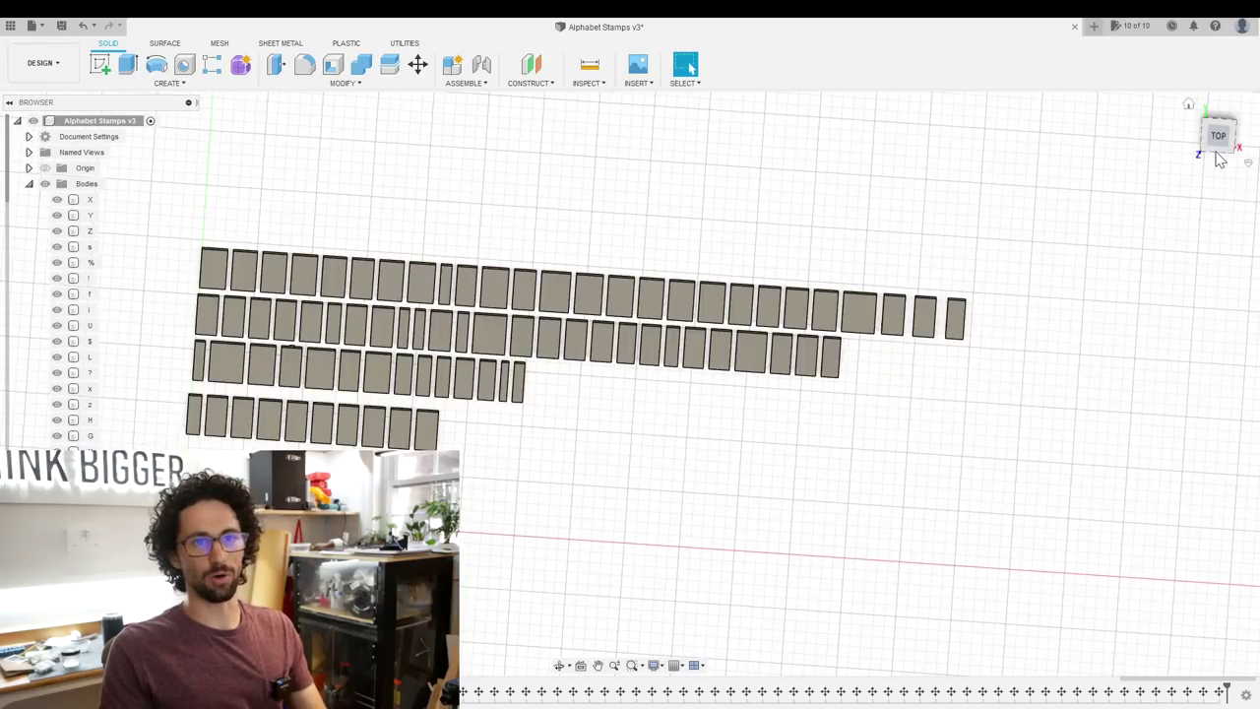
pyautogui.click(1219, 138)
pyautogui.click(167, 83)
pyautogui.moveTo(118, 369)
pyautogui.click(253, 368)
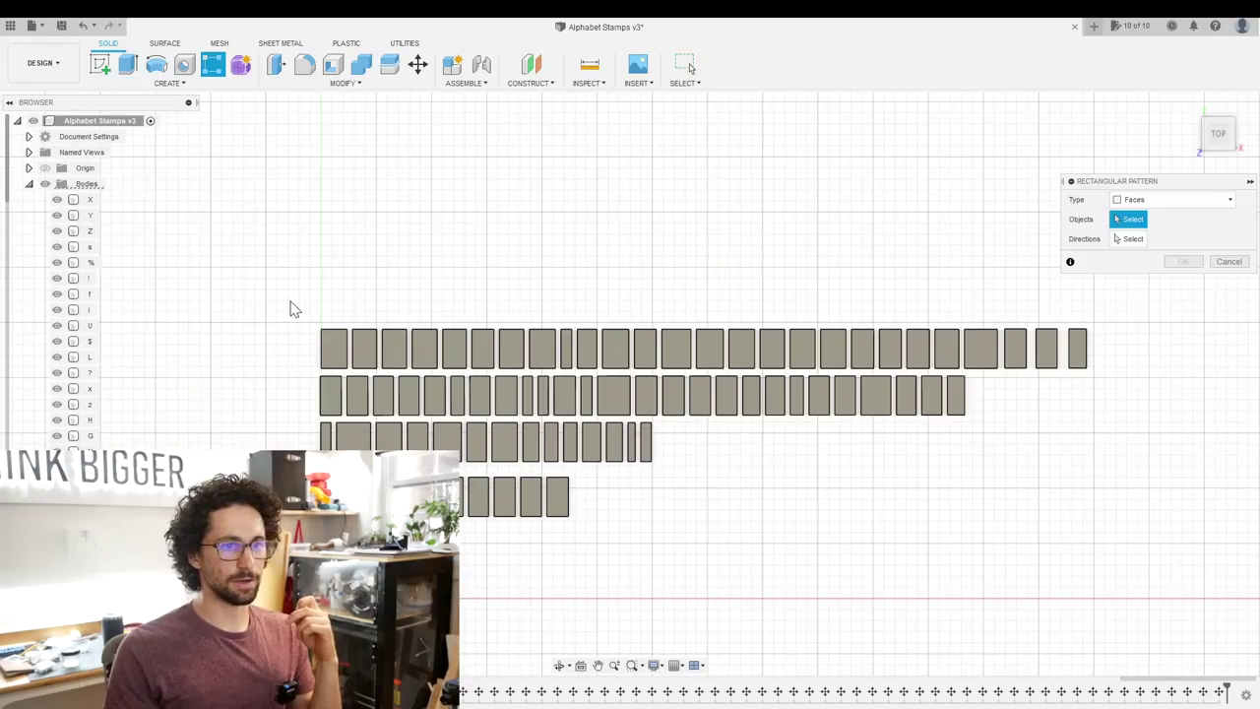
pyautogui.moveTo(289, 309); pyautogui.dragTo(1182, 375)
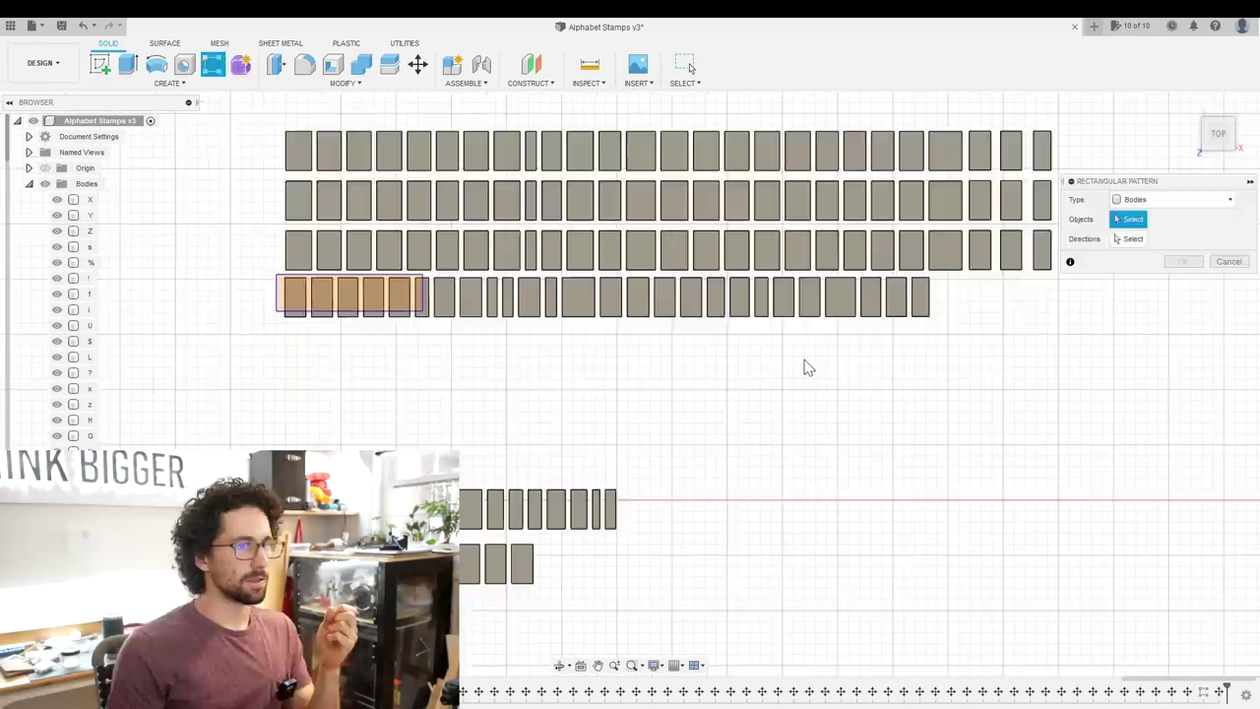
pyautogui.moveTo(277, 274); pyautogui.dragTo(975, 374)
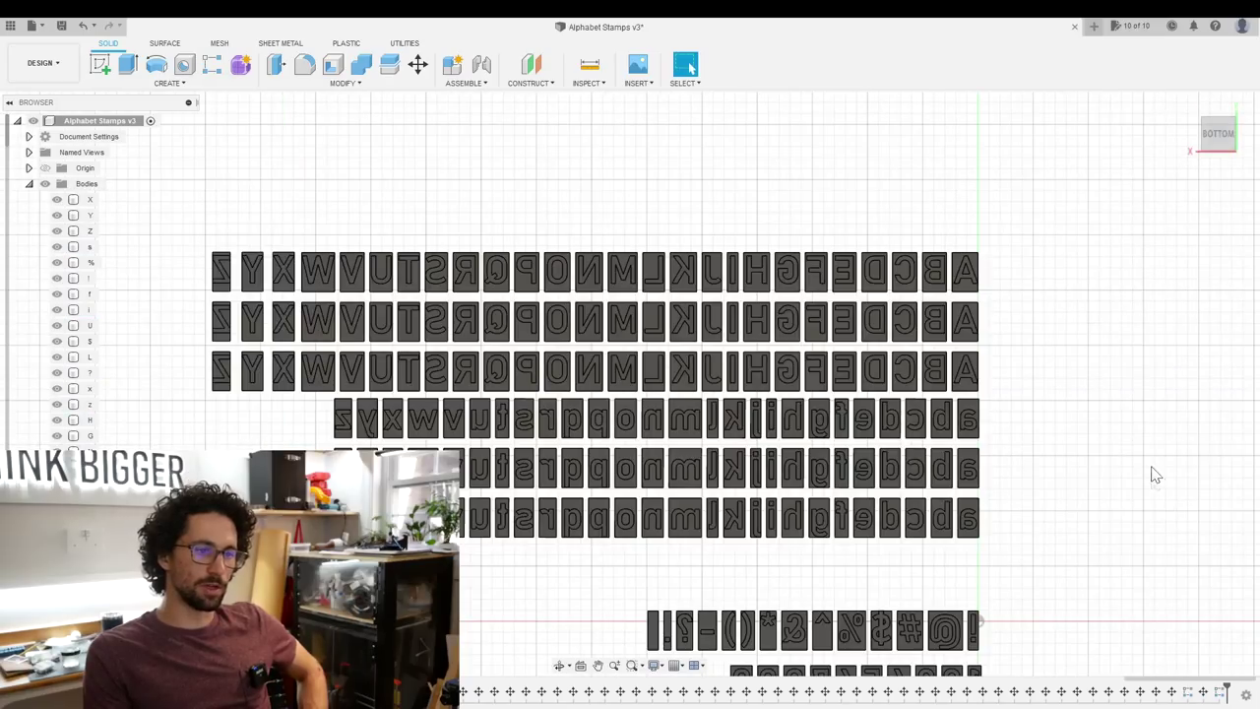
pyautogui.moveTo(1155, 475); pyautogui.dragTo(1119, 292, button='middle')
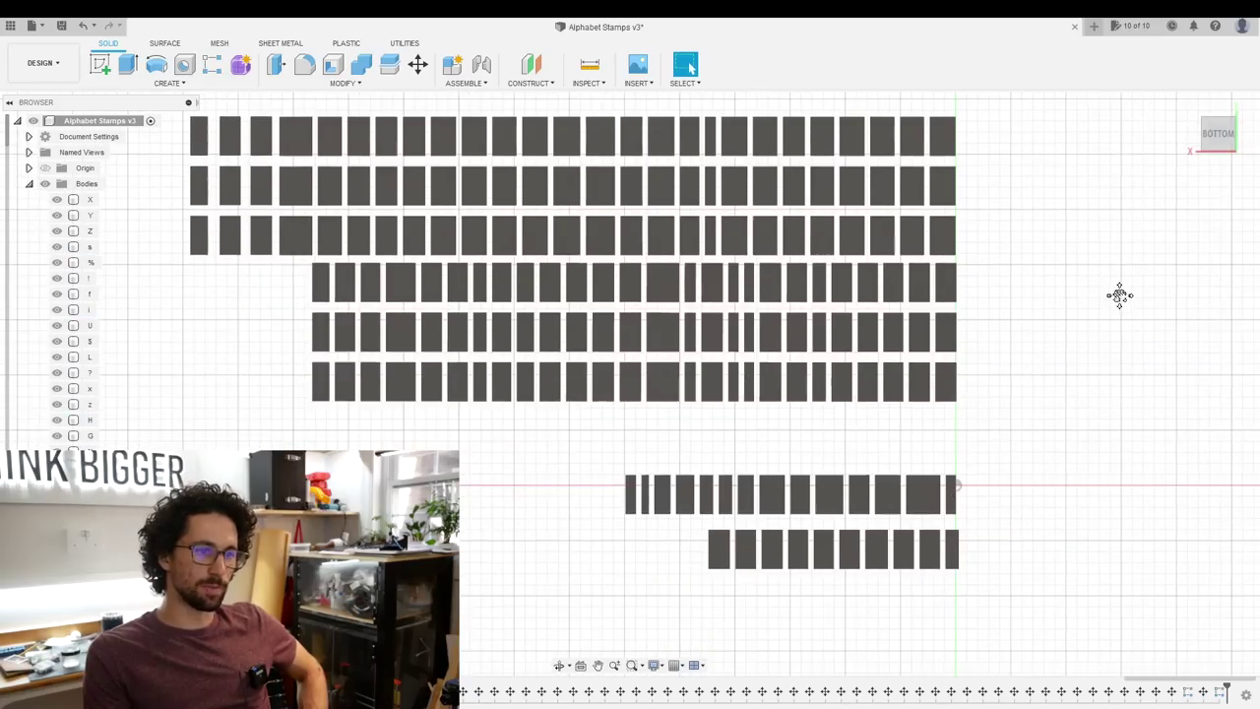
pyautogui.scroll(2, 612, 477)
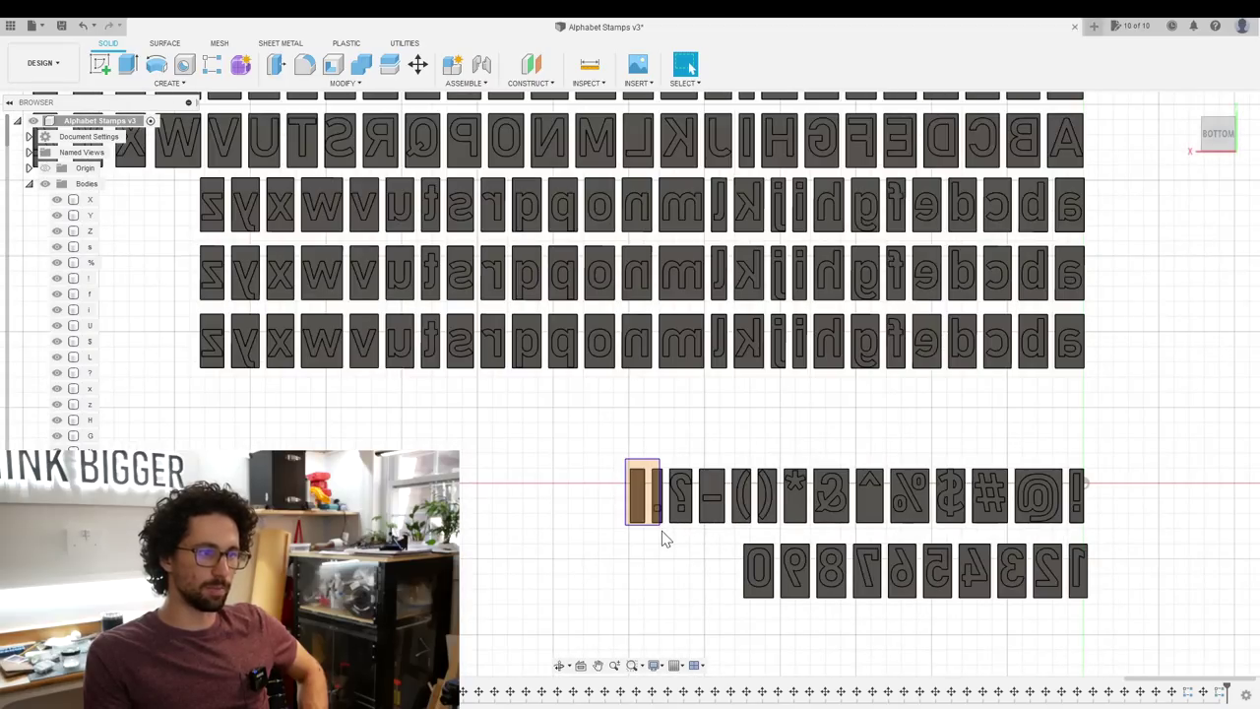
pyautogui.moveTo(670, 542)
pyautogui.keyDown('shift'); pyautogui.mouseDown(button='middle')
pyautogui.moveTo(1049, 387)
pyautogui.moveTo(1165, 411)
pyautogui.mouseUp(button='middle'); pyautogui.keyUp('shift')
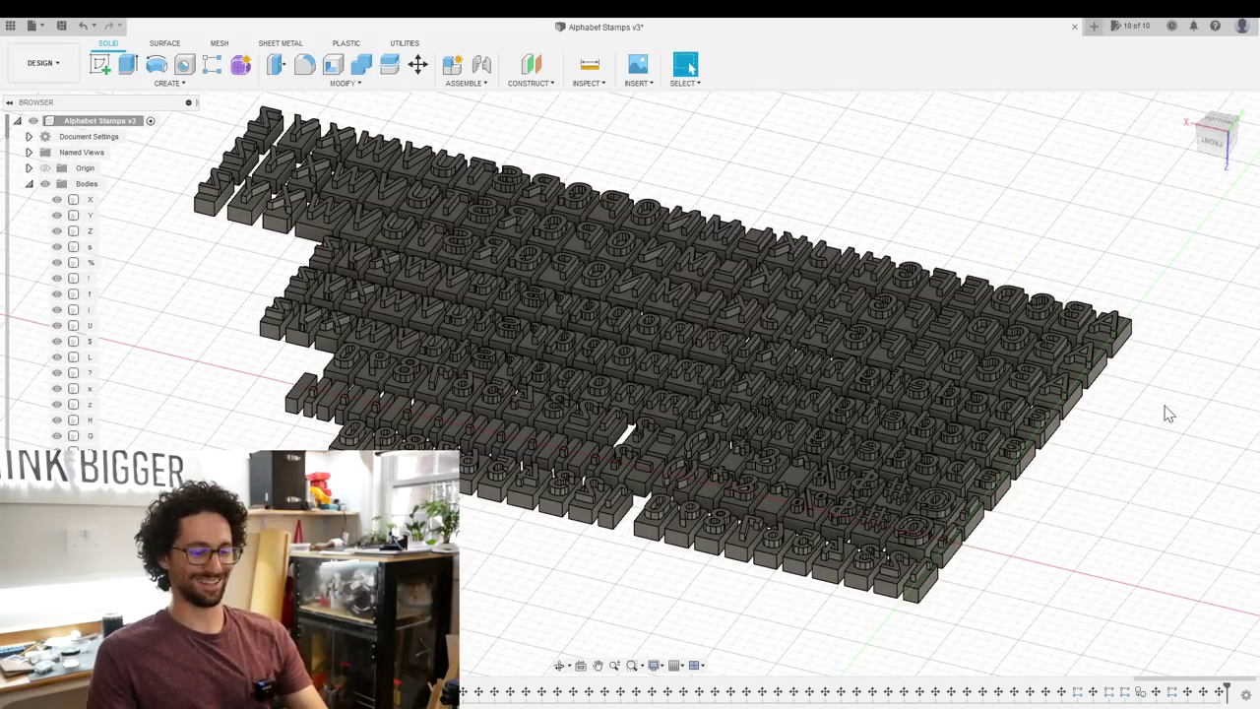
pyautogui.keyDown('shift'); pyautogui.moveTo(1164, 411); pyautogui.dragTo(554, 591, button='middle'); pyautogui.keyUp('shift')
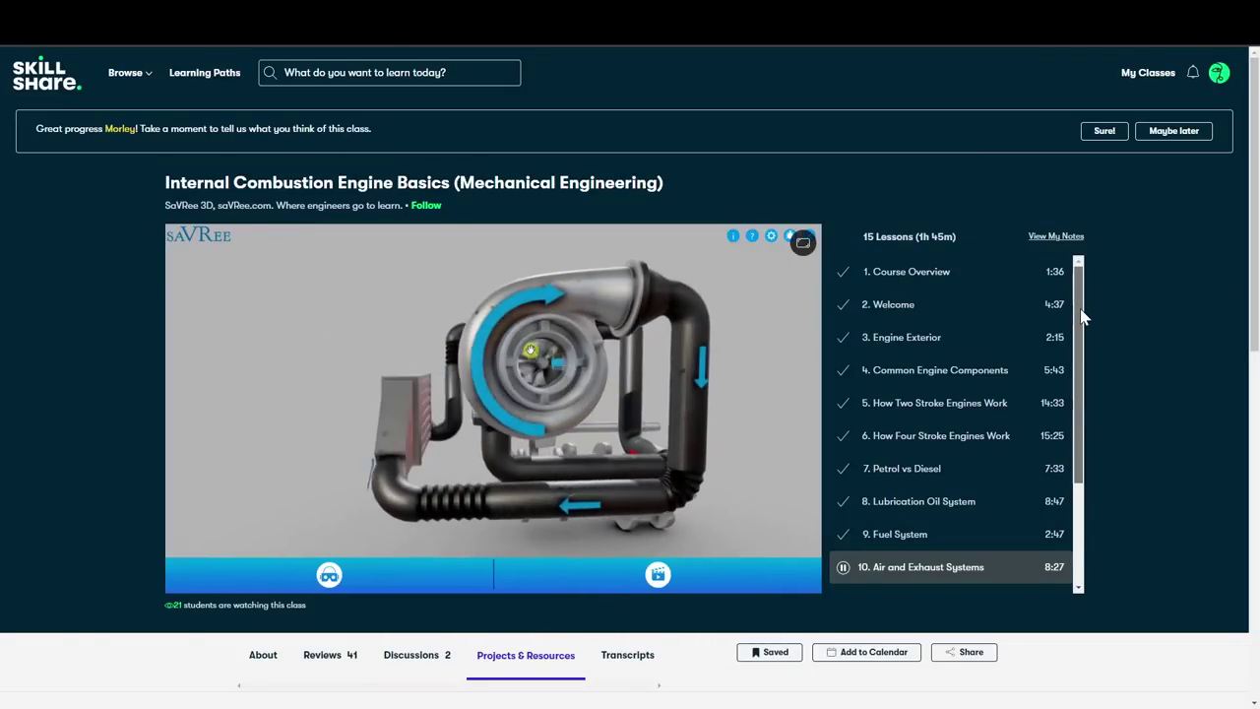
# Step: Switch to Skillshare, look through the lessons of the Internal Combustion Engine Basics class, and search for logo design
pyautogui.moveTo(1083, 315); pyautogui.dragTo(1056, 424)
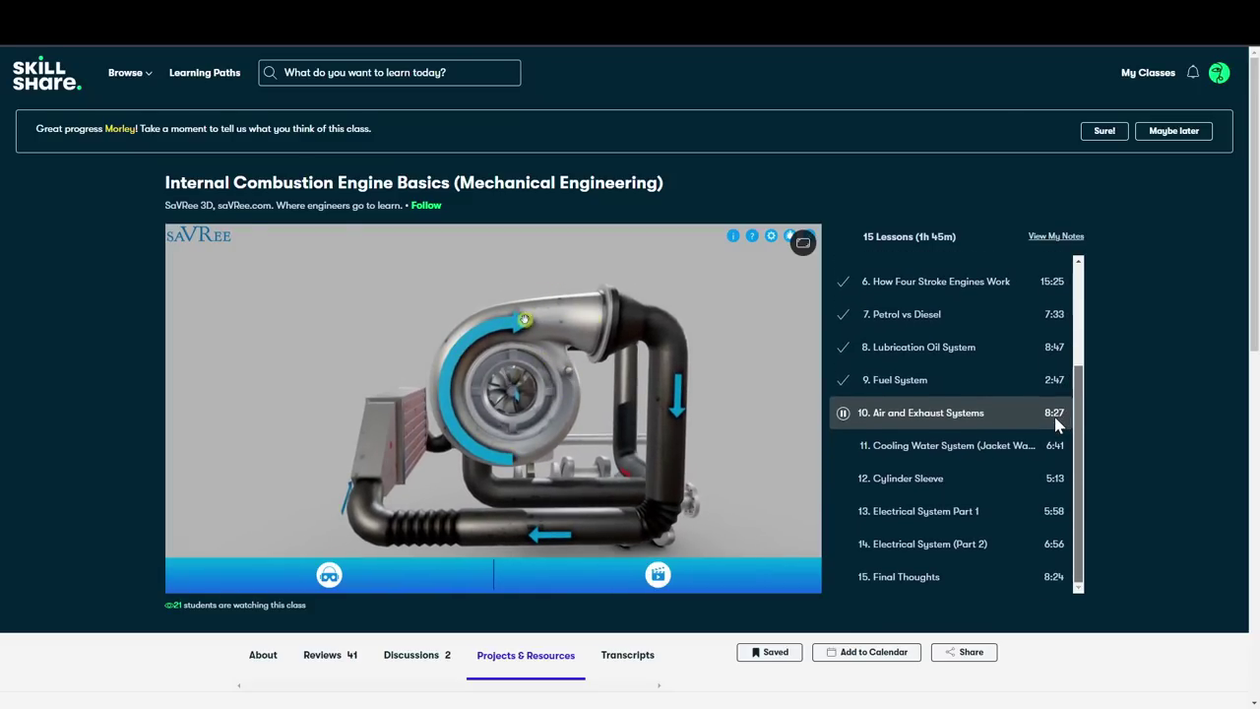
pyautogui.scroll(3, 1054, 425)
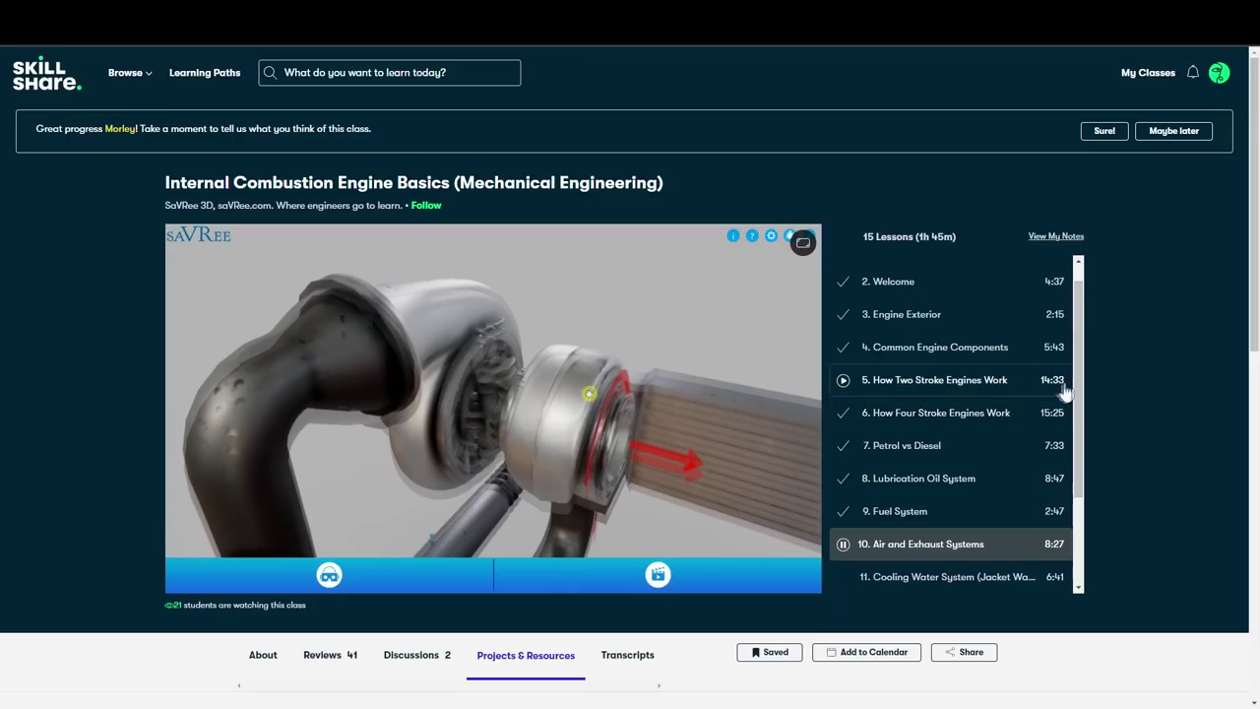
pyautogui.scroll(-1, 1068, 409)
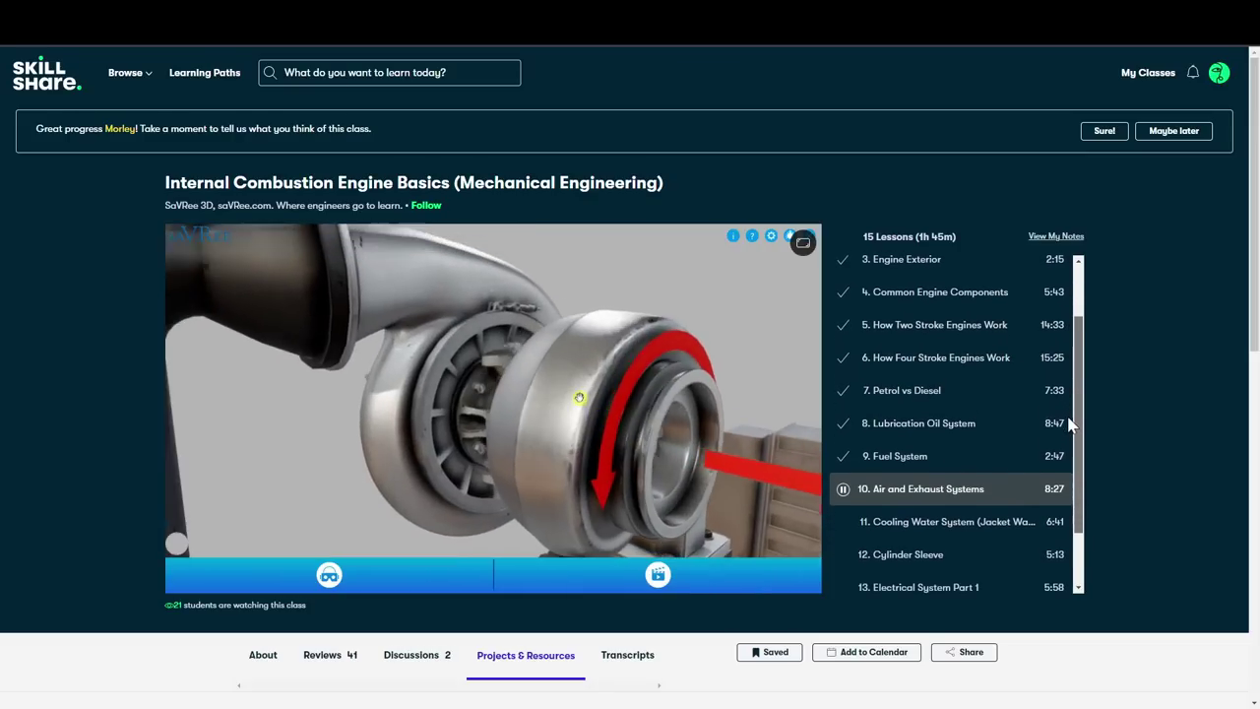
pyautogui.scroll(-1, 1068, 423)
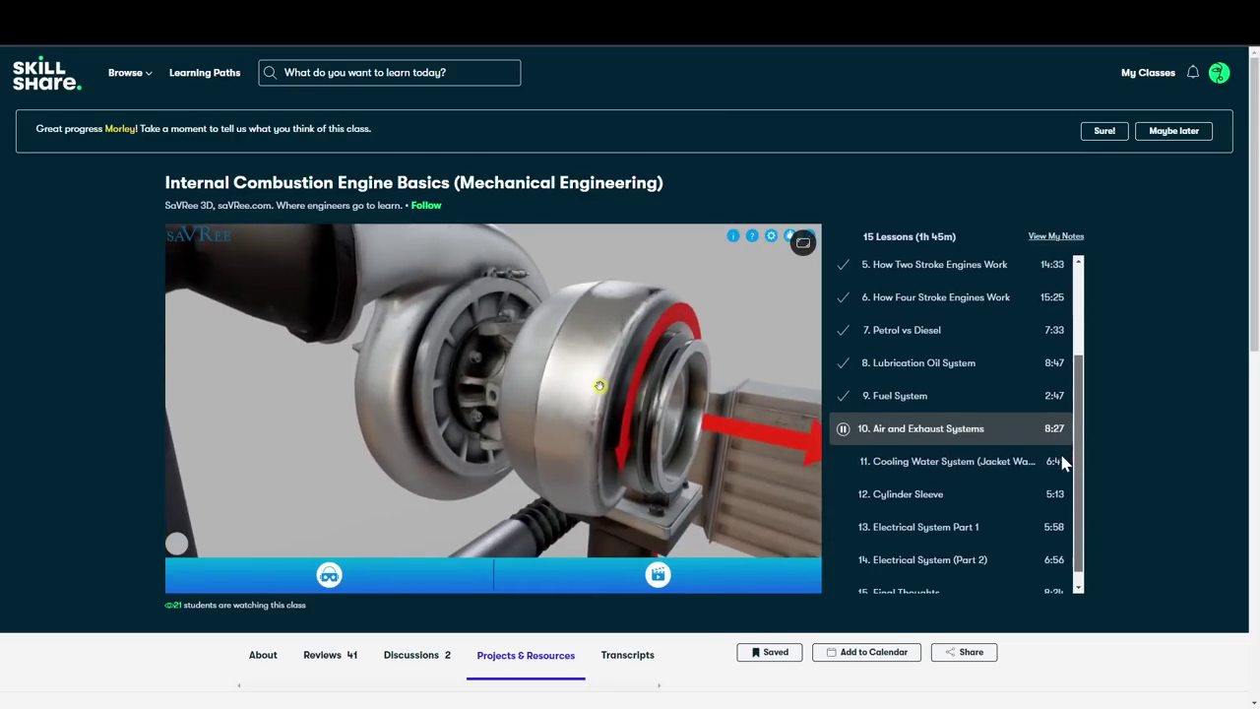
pyautogui.scroll(-1, 1063, 463)
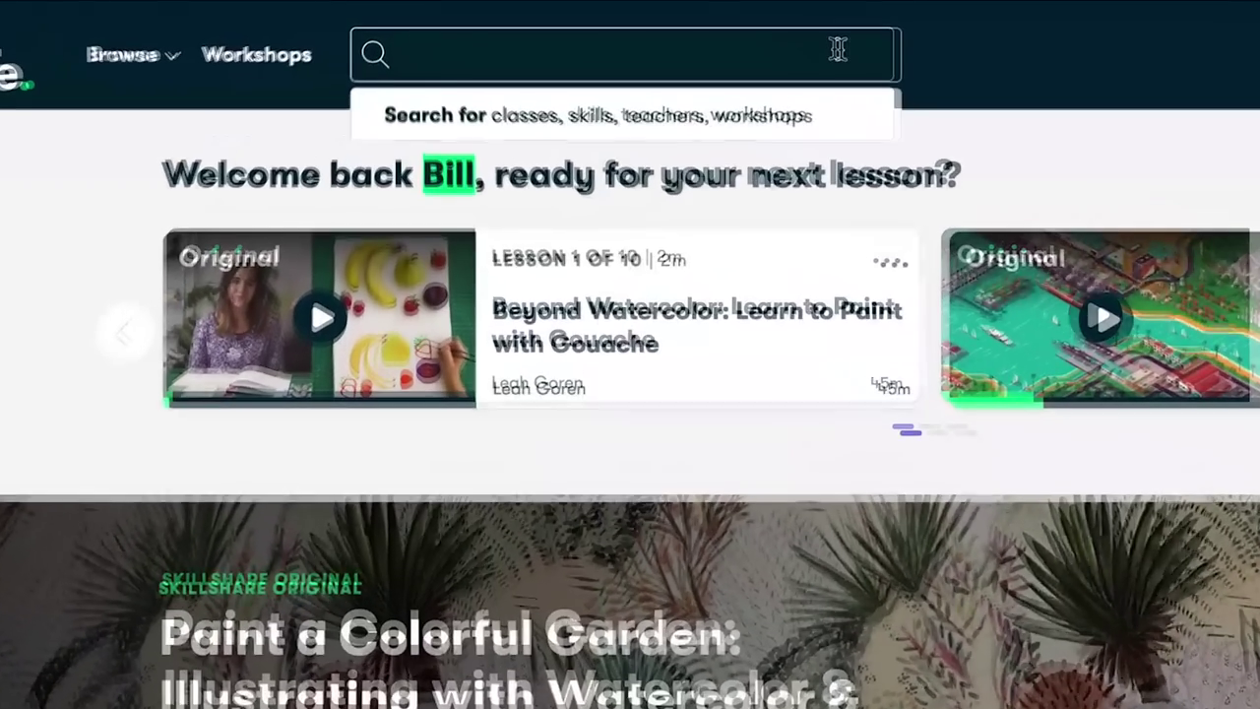
pyautogui.write('Logo Desig')
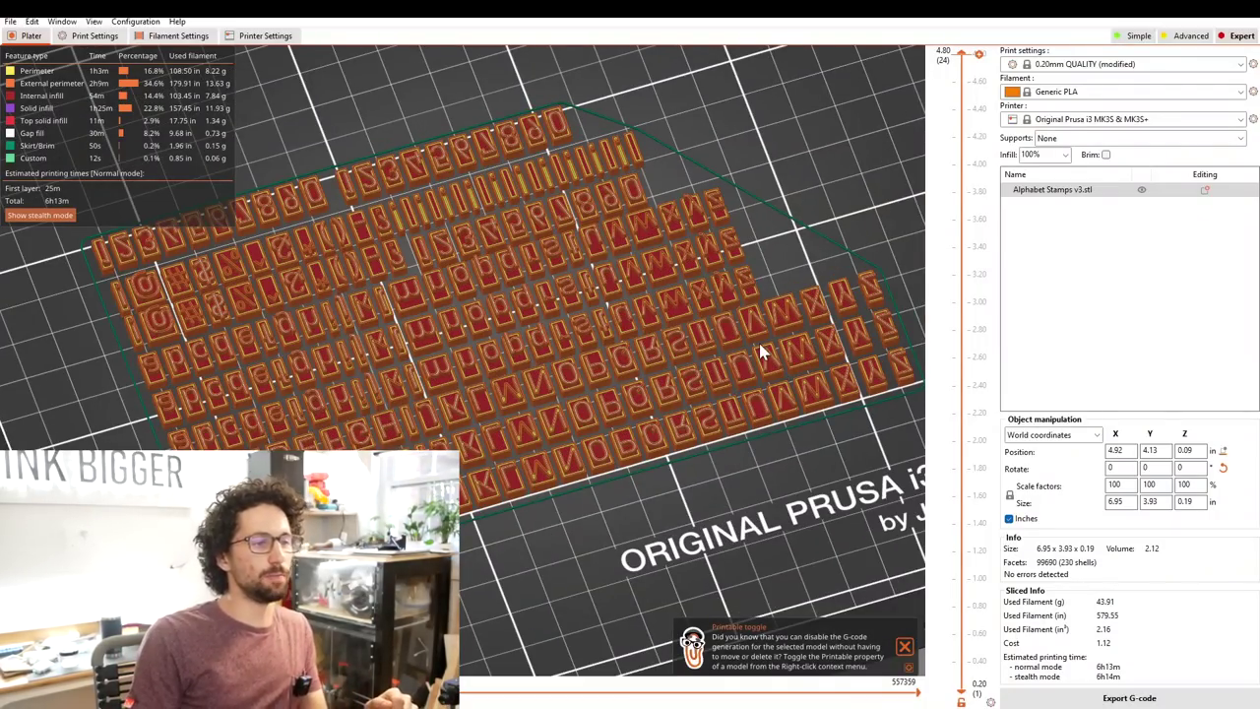
# Step: Switch to PrusaSlicer and inspect the sliced alphabet stamps on the build plate, both as a whole and close up
pyautogui.moveTo(761, 351); pyautogui.dragTo(719, 443)
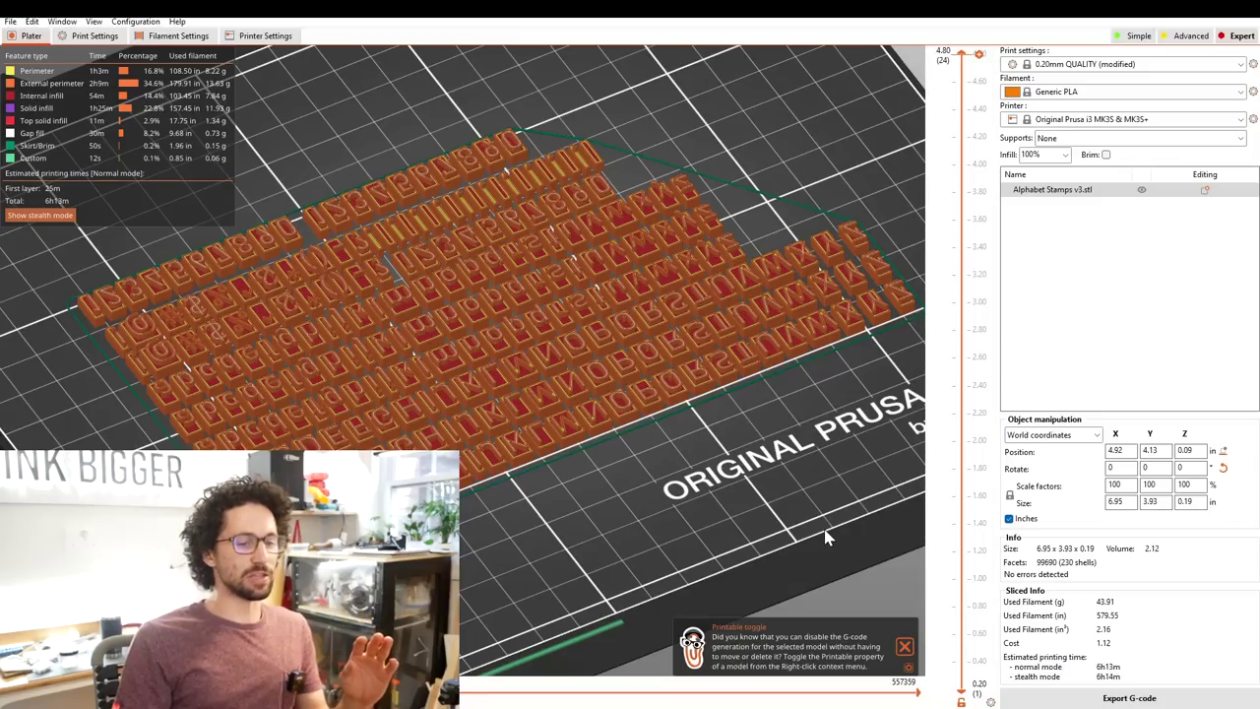
pyautogui.moveTo(374, 393); pyautogui.dragTo(372, 421)
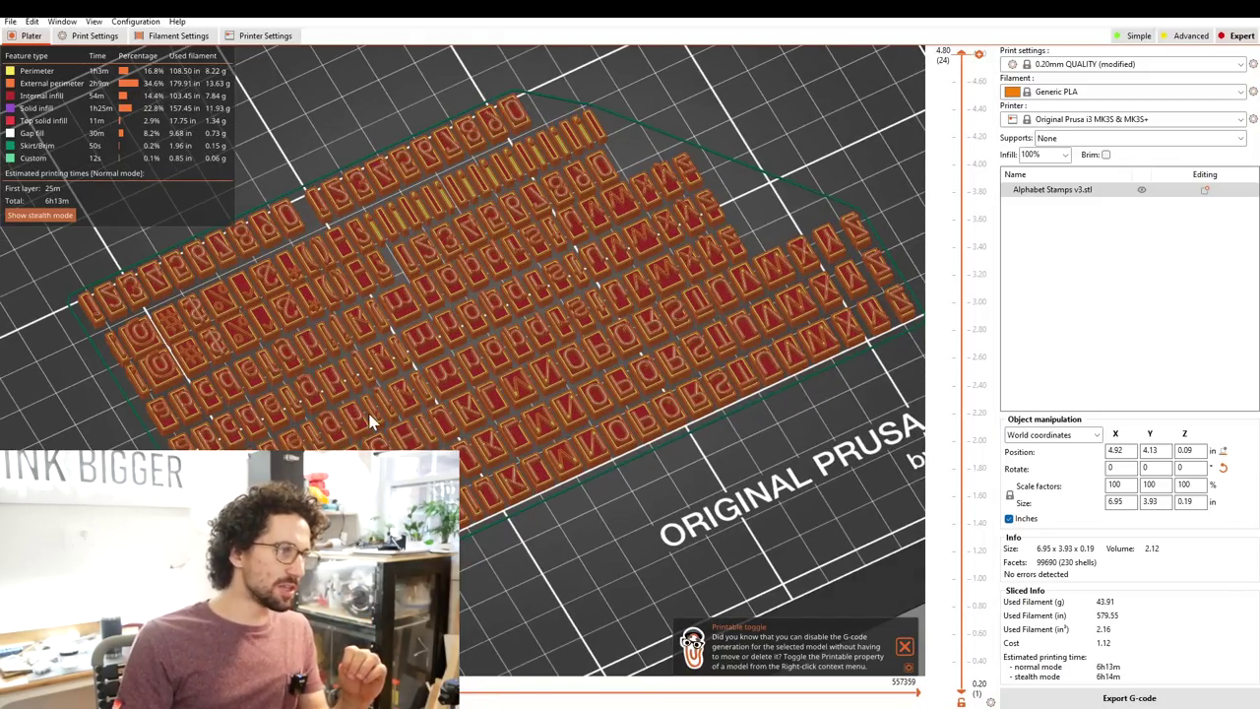
pyautogui.scroll(5, 394, 410)
pyautogui.scroll(2, 393, 411)
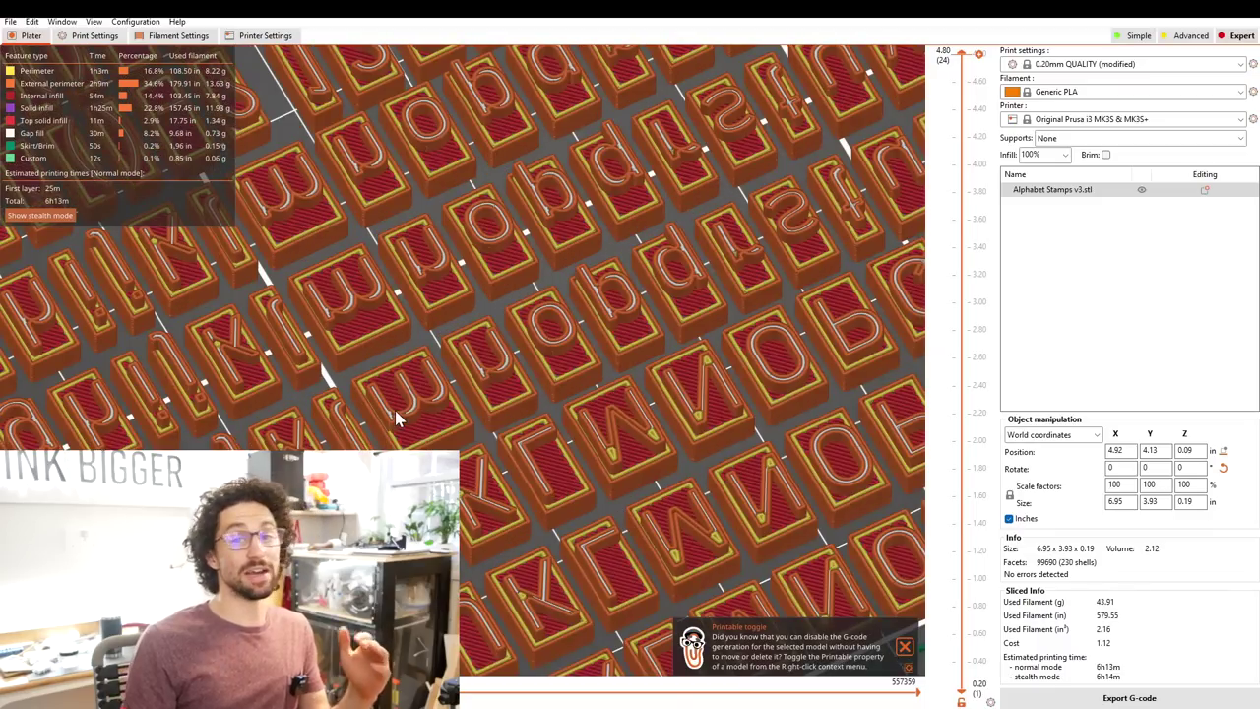
pyautogui.scroll(-7, 395, 409)
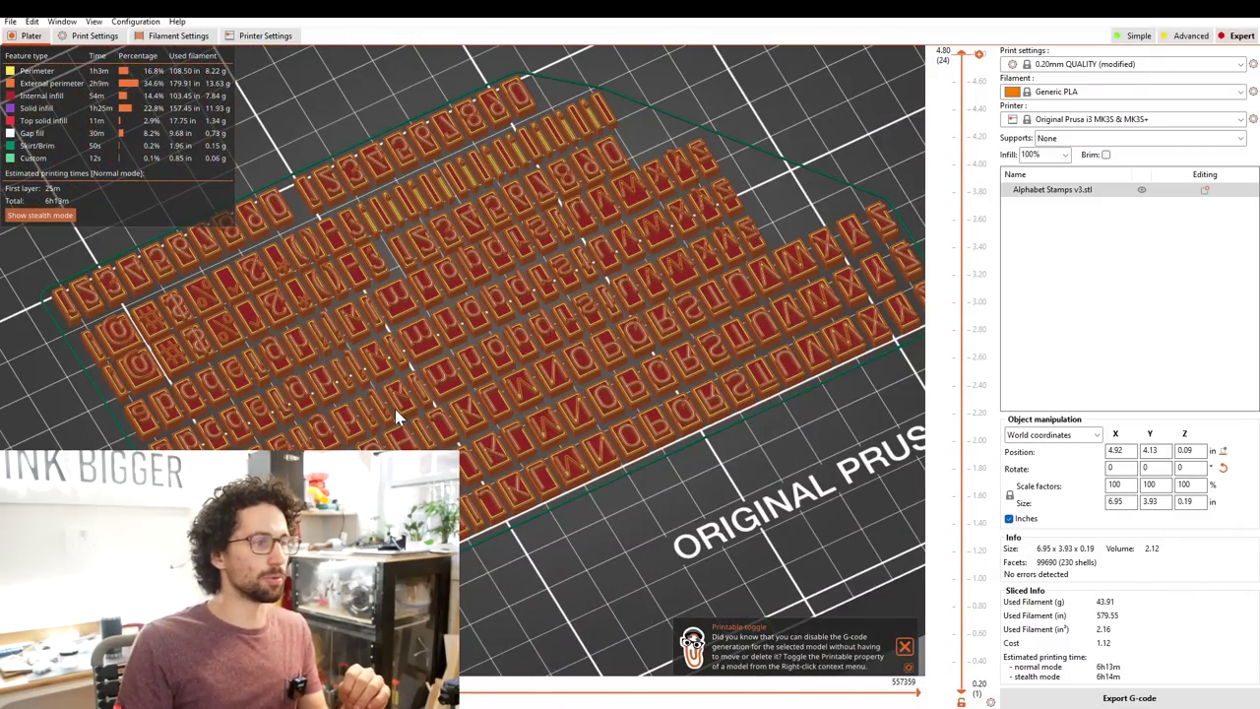
pyautogui.moveTo(395, 409); pyautogui.dragTo(475, 498)
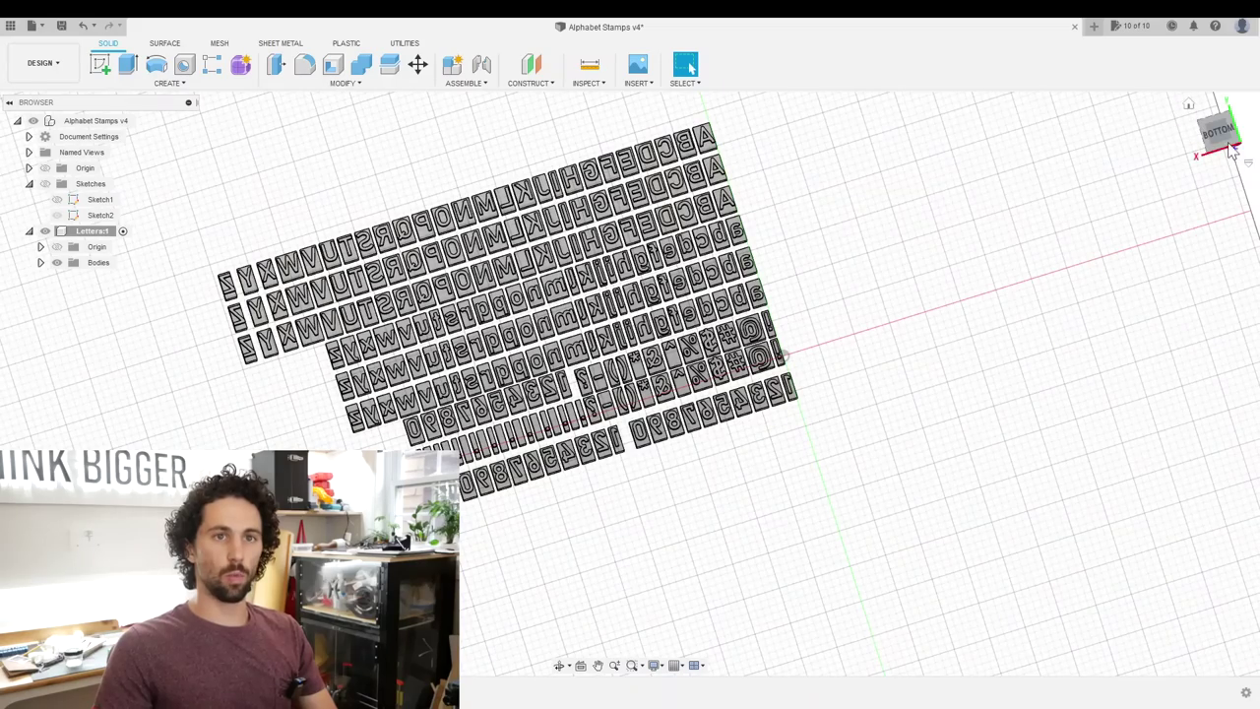
# Step: Switch to Fusion 360 and measure the upper edge of the uppercase N block from the bottom view
pyautogui.click(1222, 141)
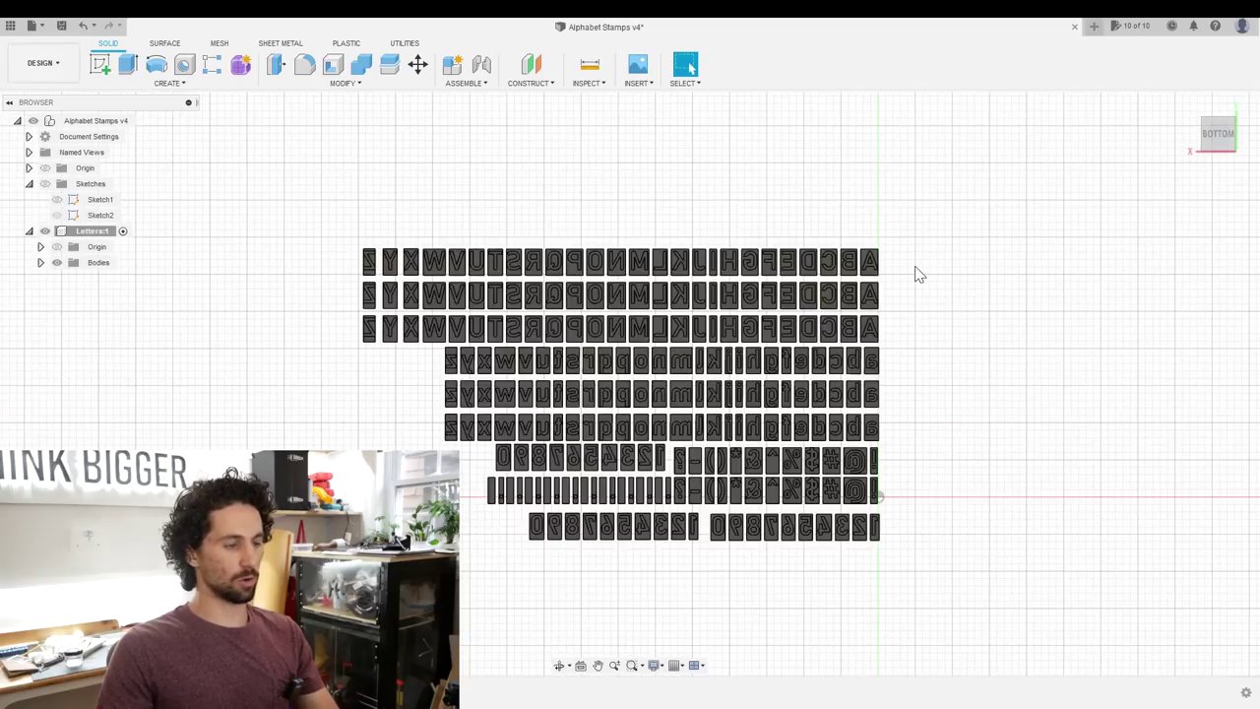
pyautogui.click(588, 67)
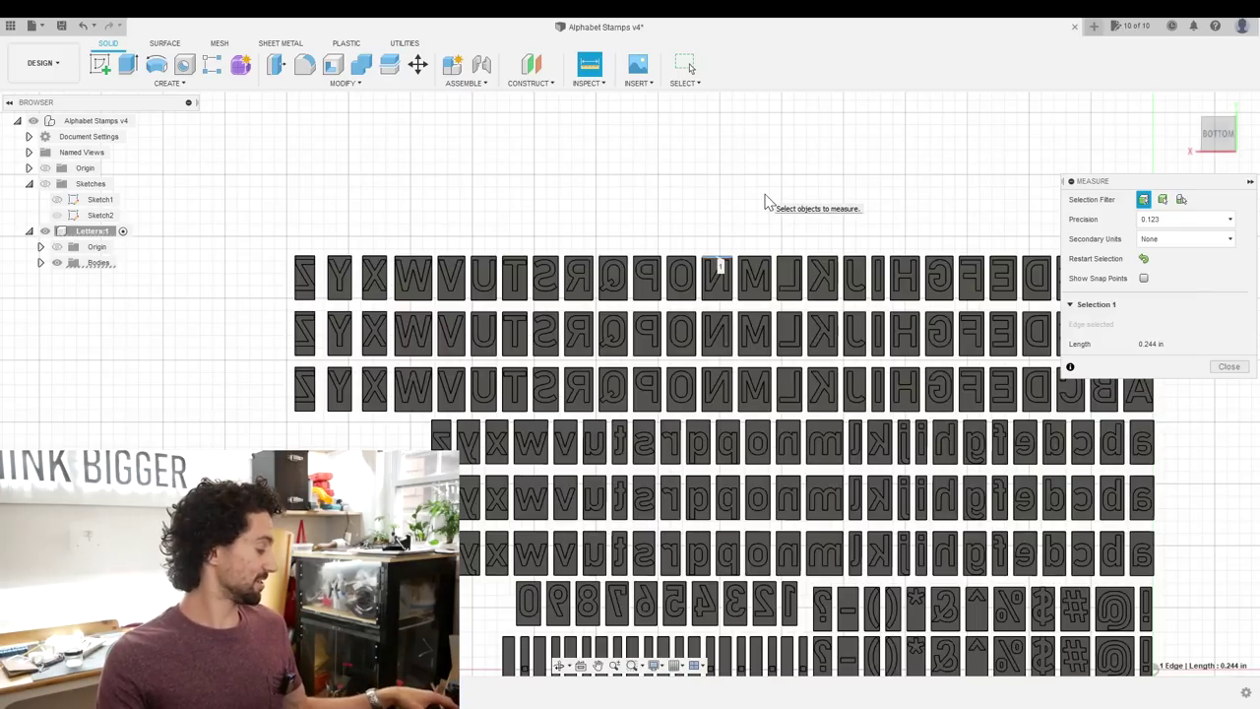
pyautogui.moveTo(805, 234); pyautogui.dragTo(765, 217, button='middle')
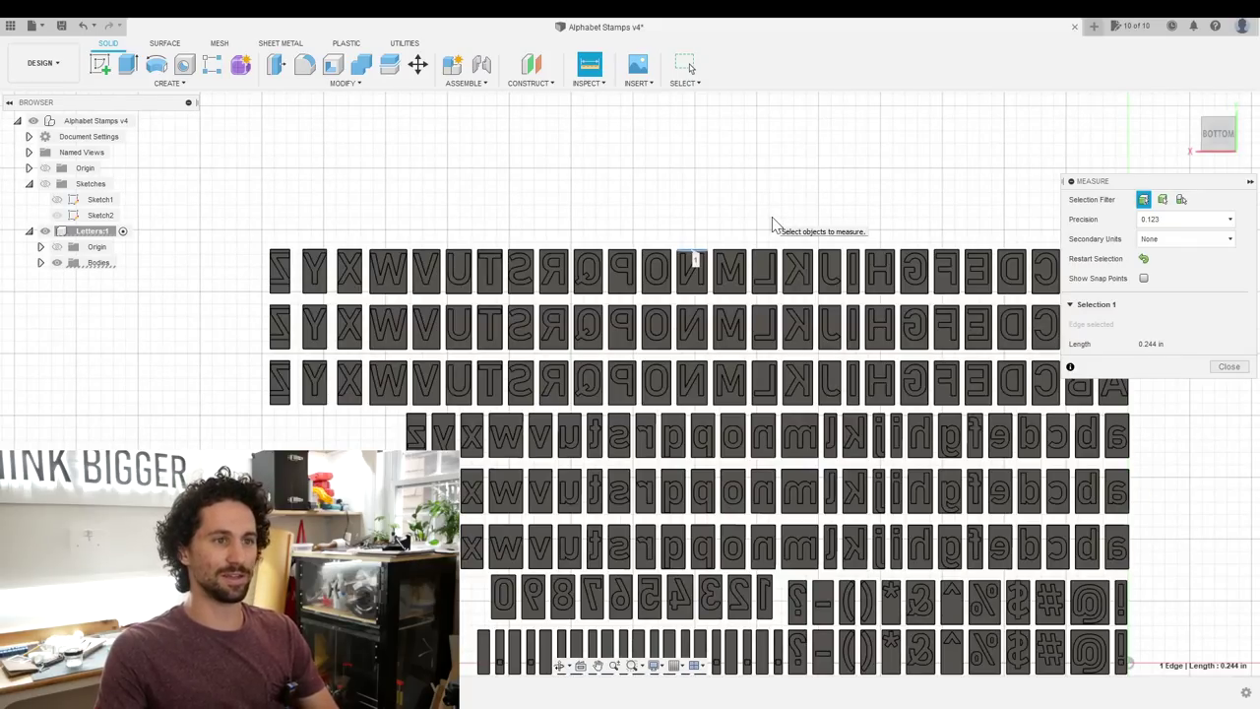
pyautogui.click(1228, 367)
pyautogui.moveTo(1228, 366); pyautogui.dragTo(1153, 375, button='middle')
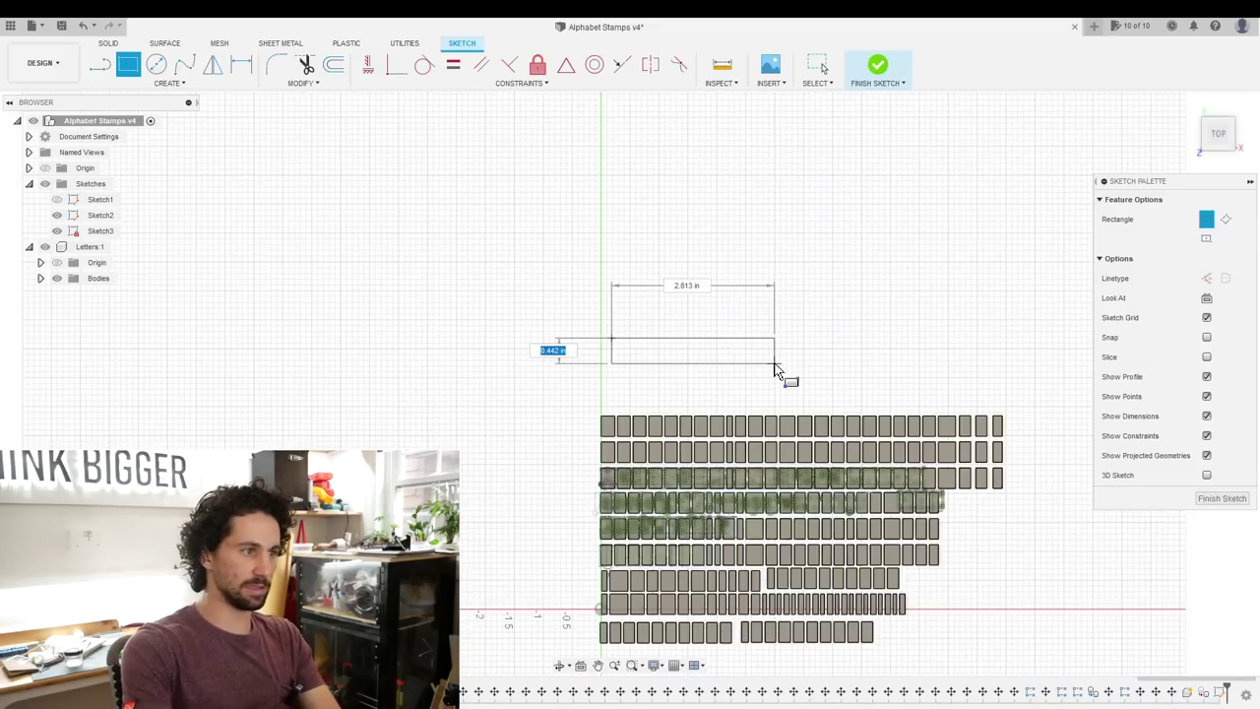
# Step: Size the new sketch rectangle above the stamp rows to BlockHeight in height and BlockLength in length
pyautogui.write('BlockHeight')
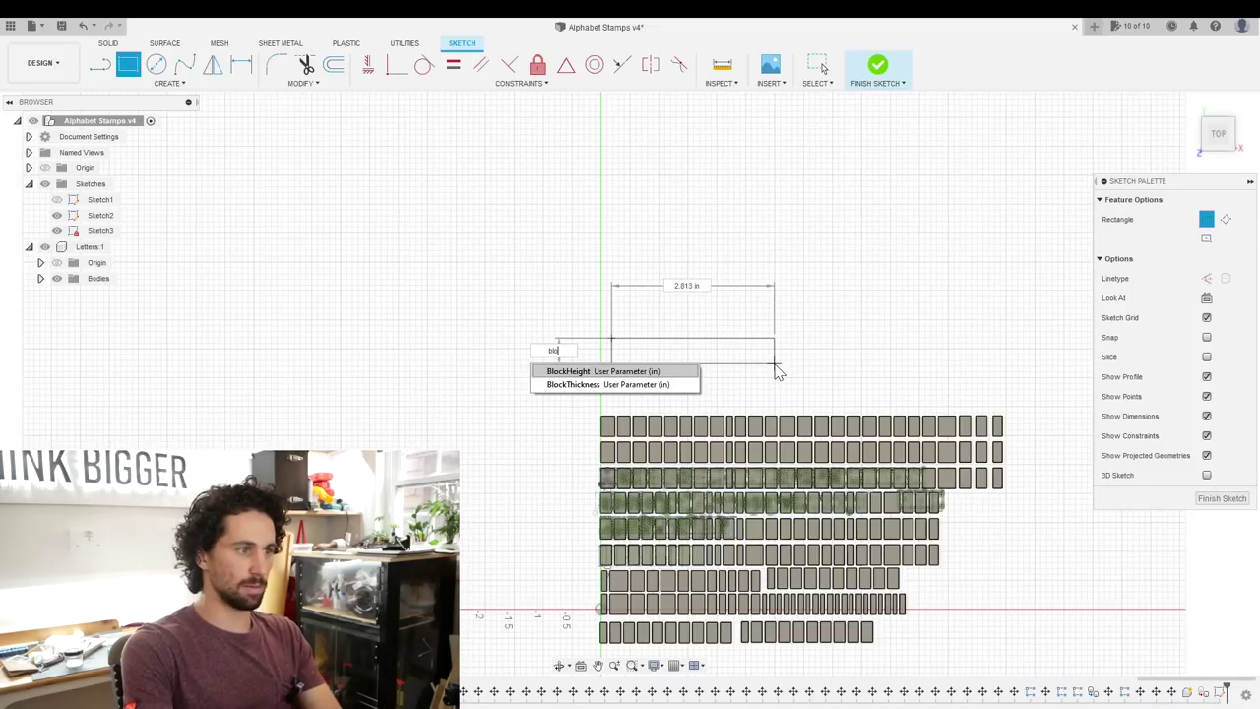
pyautogui.press('Tab')
pyautogui.write('BlockLength')
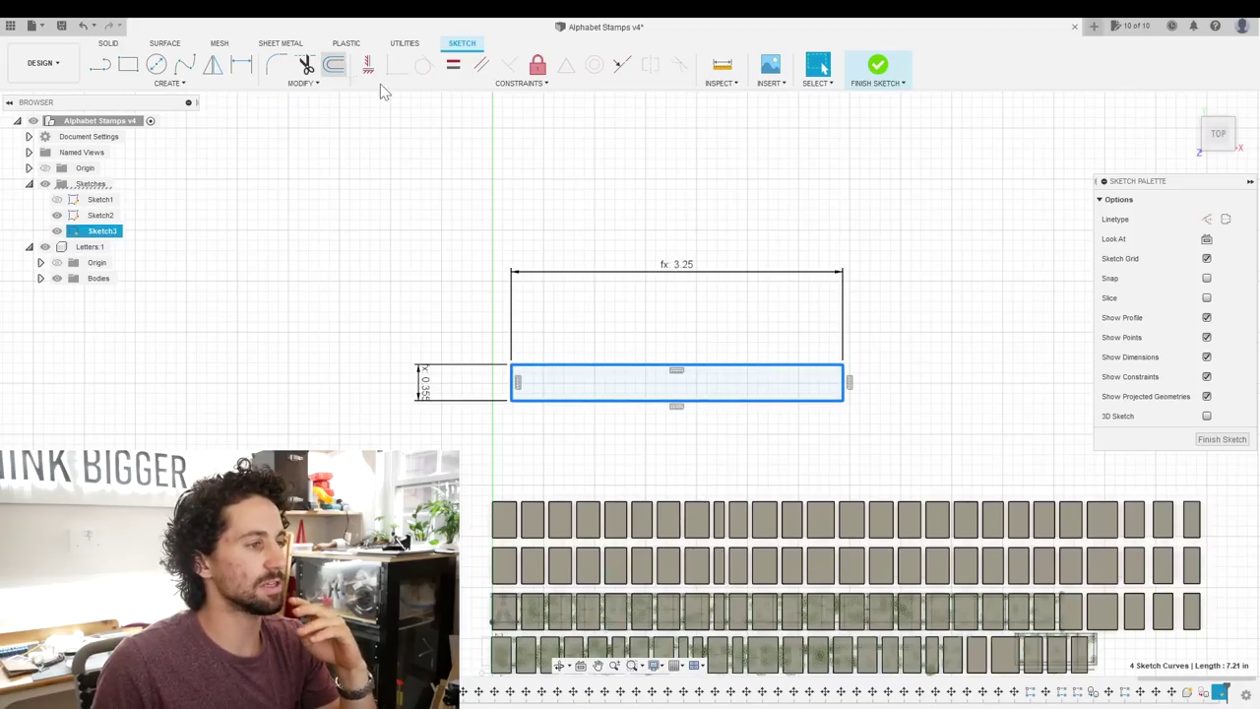
# Step: Offset the rectangle outward and extrude the frame profile between the two outlines by 0.5 in as a new body
pyautogui.write('e0.5')
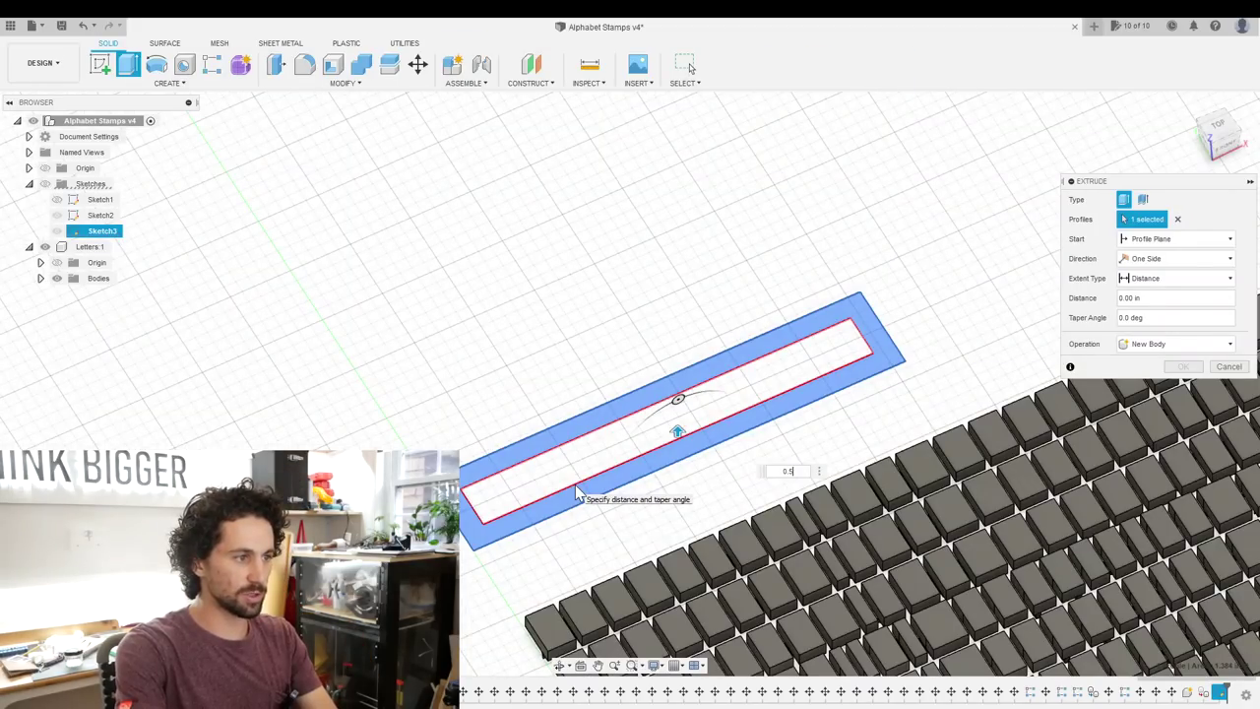
pyautogui.press('Return')
pyautogui.keyDown('shift'); pyautogui.moveTo(577, 492); pyautogui.dragTo(768, 459, button='middle'); pyautogui.keyUp('shift')
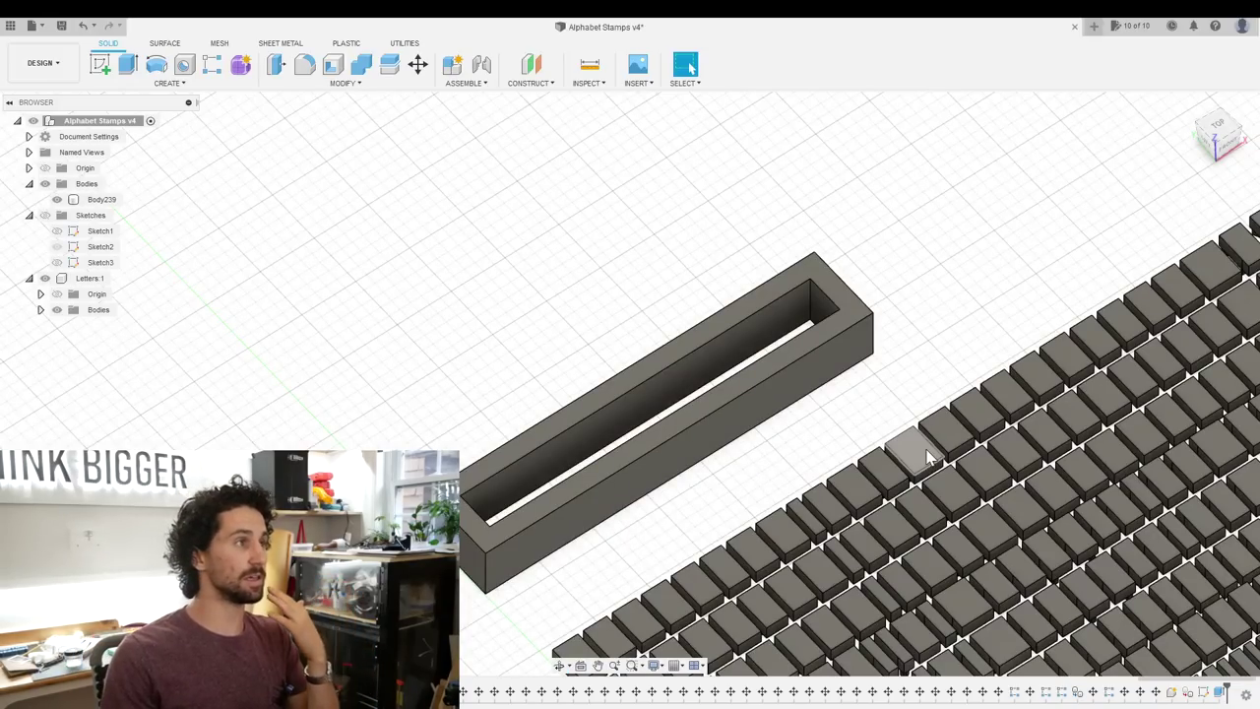
# Step: Review the user parameters and offset the frame's four inner side faces by -Clearance
pyautogui.click(386, 85)
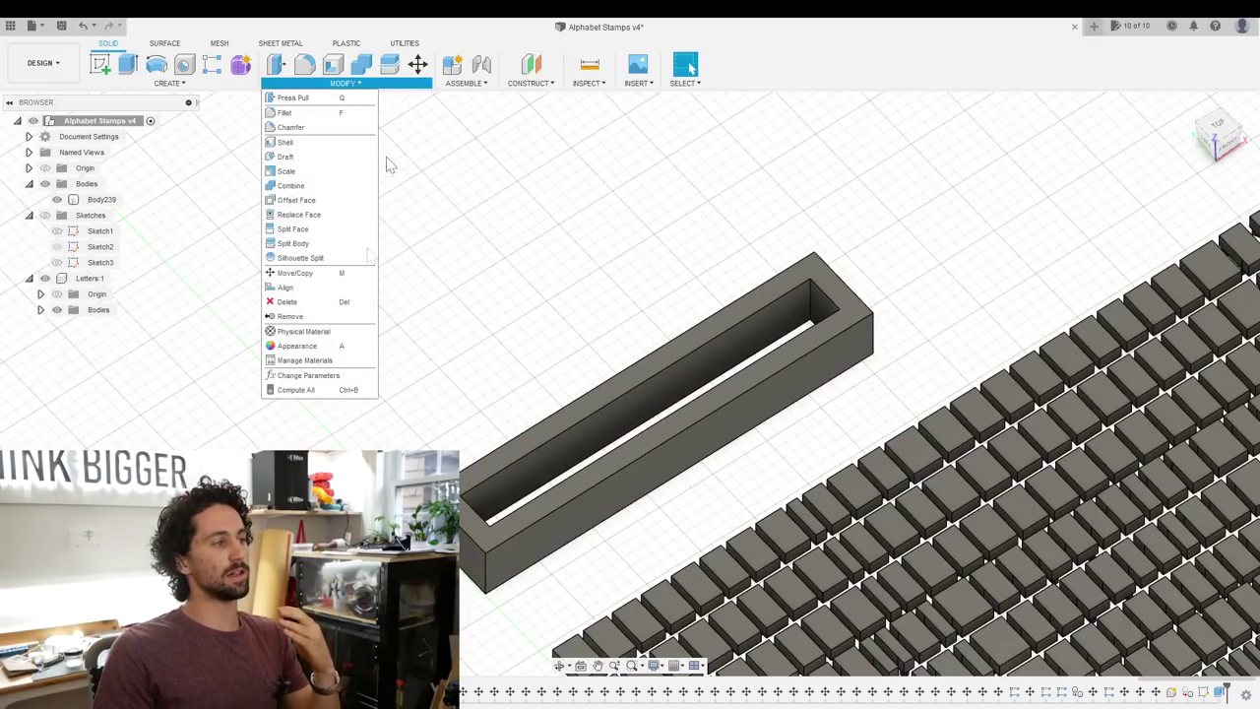
pyautogui.click(341, 381)
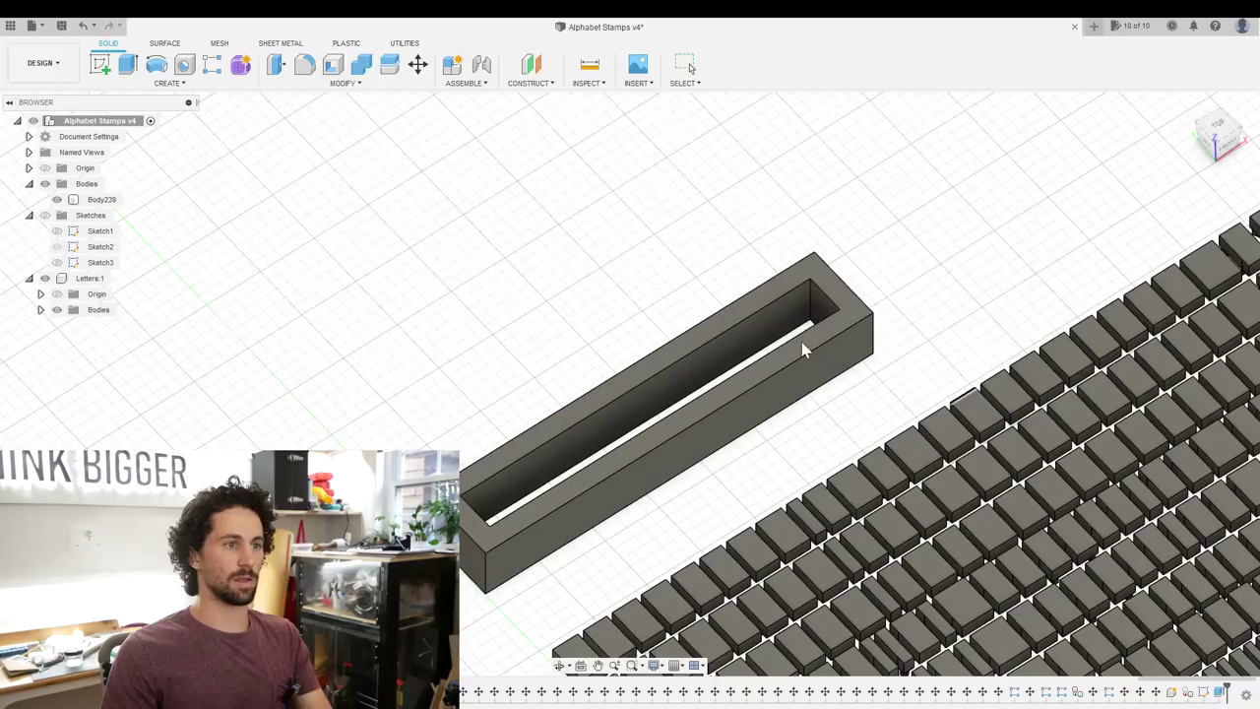
pyautogui.click(801, 341)
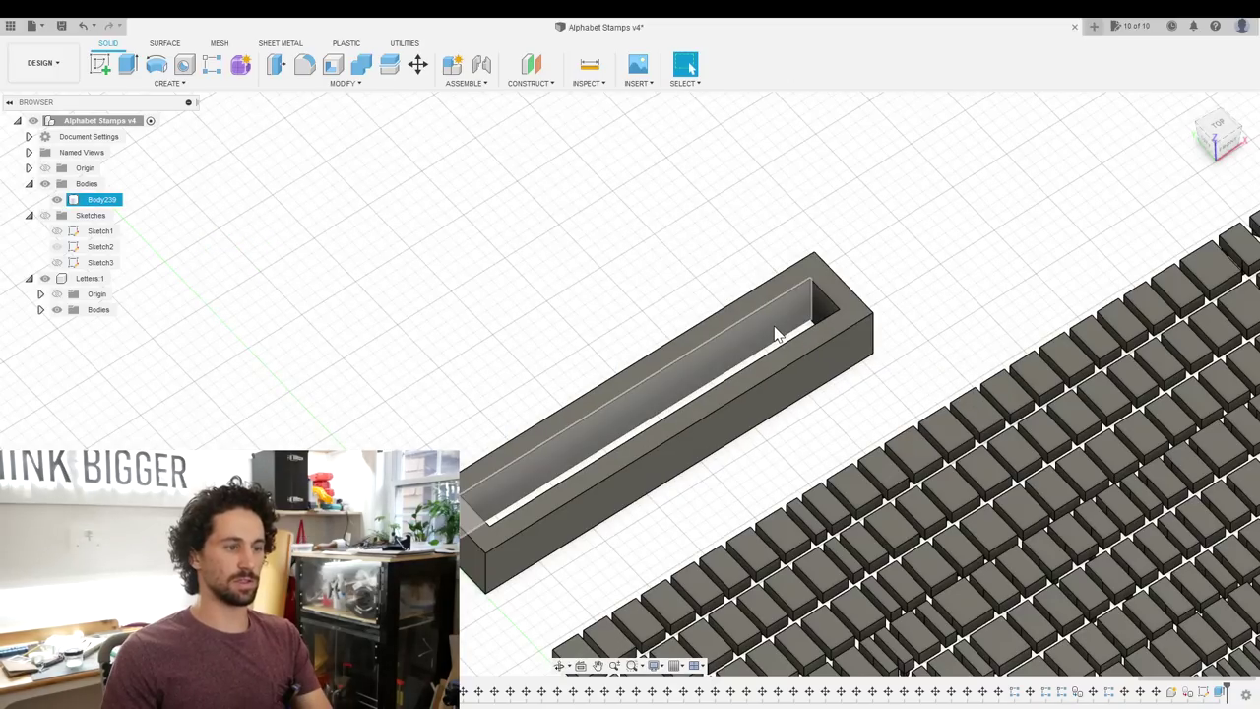
pyautogui.keyDown('shift'); pyautogui.moveTo(787, 397); pyautogui.dragTo(1022, 200, button='middle'); pyautogui.keyUp('shift')
pyautogui.write('qClearance')
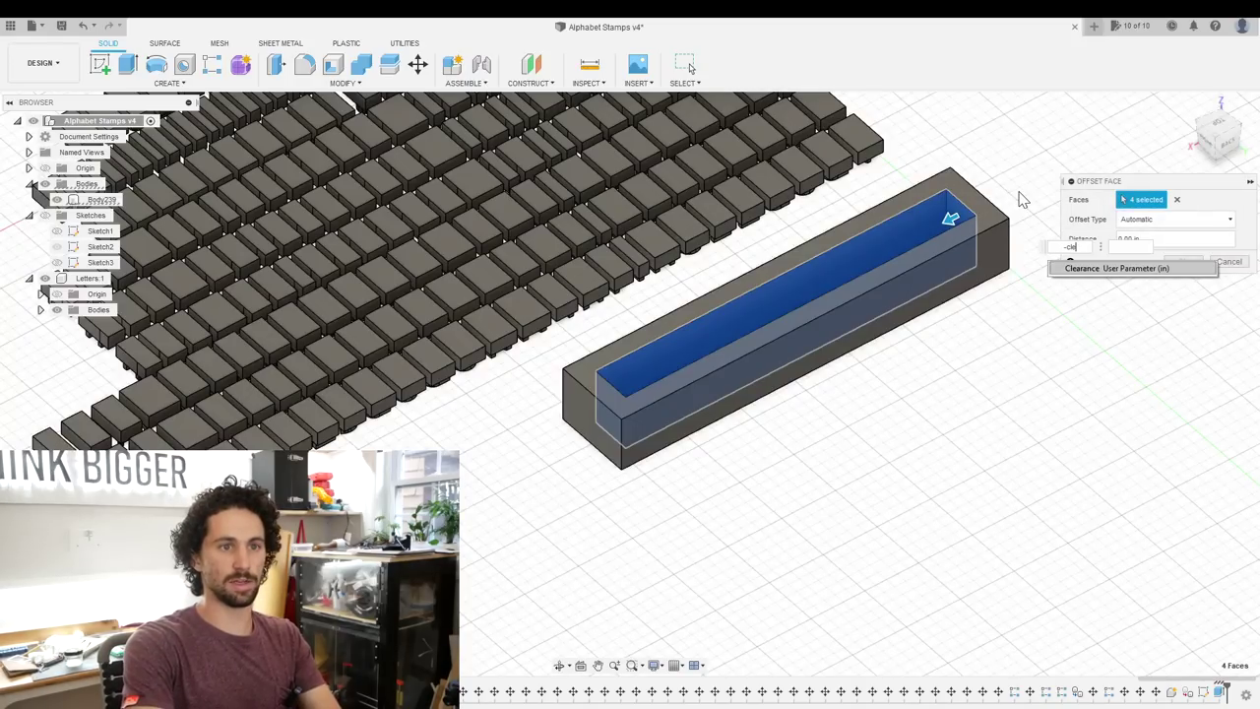
pyautogui.press('Return')
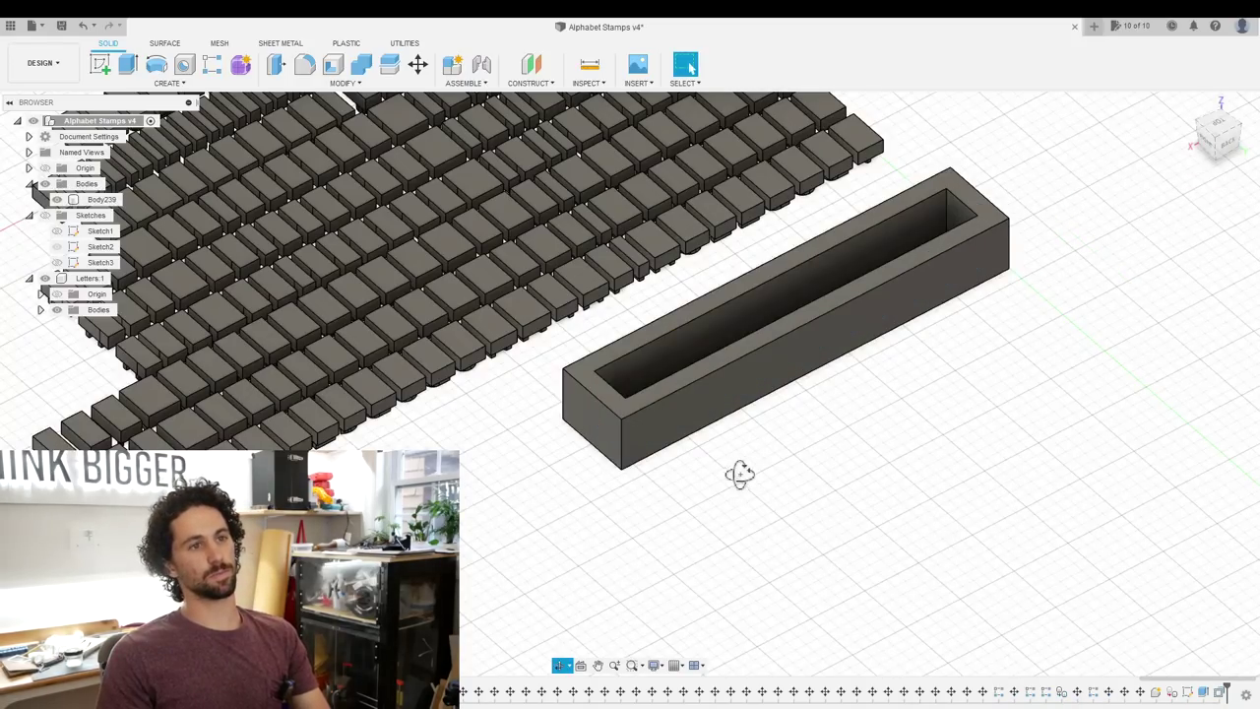
# Step: Start a sketch on the frame opening's inner end face and draw a hexagon centred on the sketch point
pyautogui.keyDown('shift'); pyautogui.moveTo(739, 475); pyautogui.dragTo(504, 264, button='middle'); pyautogui.keyUp('shift')
pyautogui.press('s')
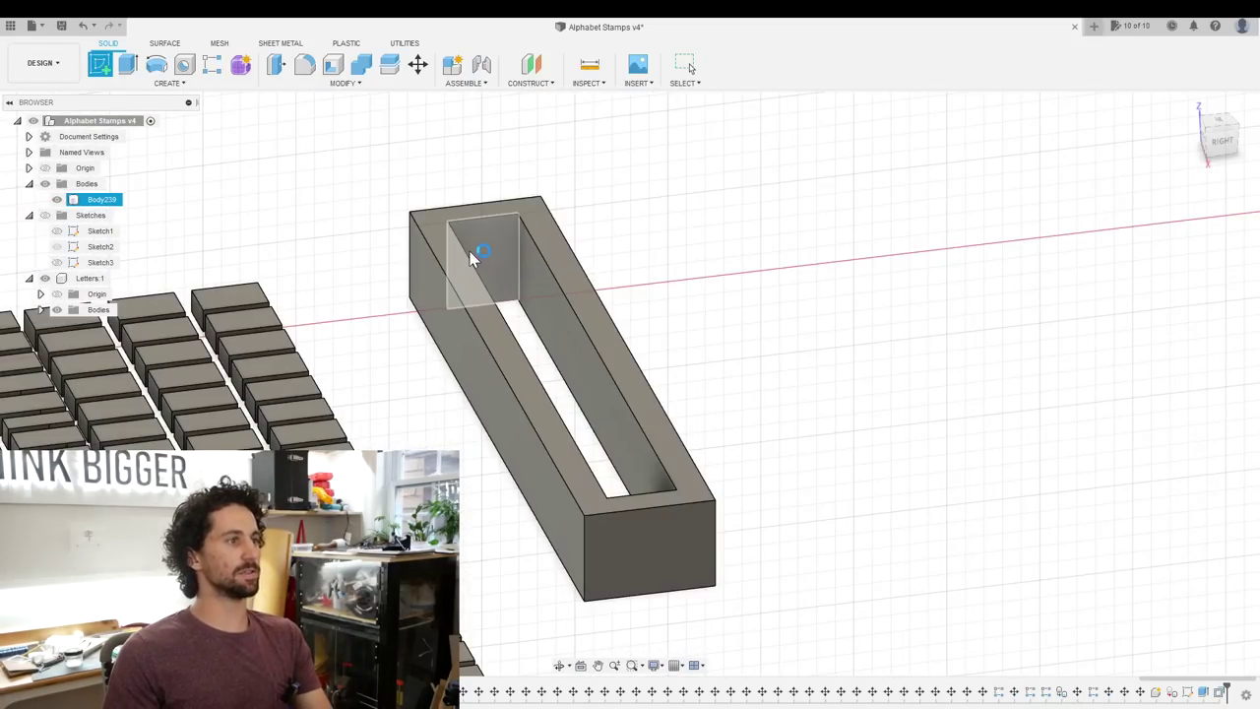
pyautogui.click(470, 254)
pyautogui.click(168, 84)
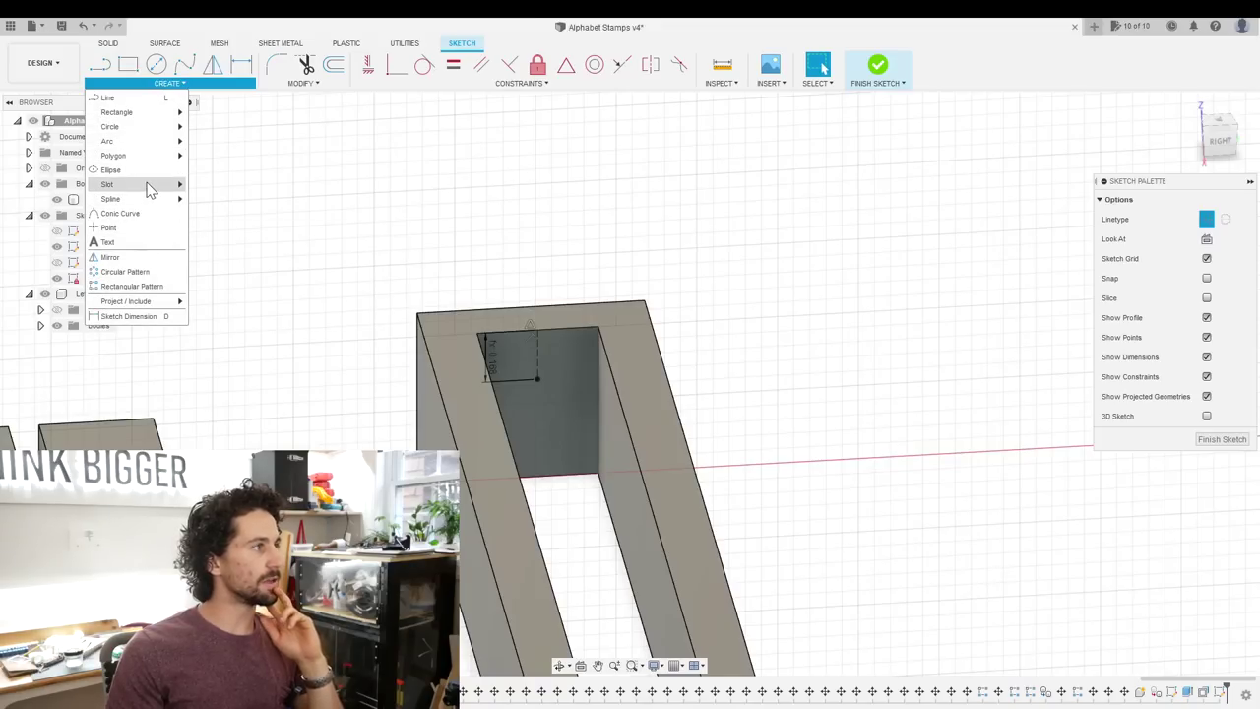
pyautogui.click(226, 156)
pyautogui.click(537, 377)
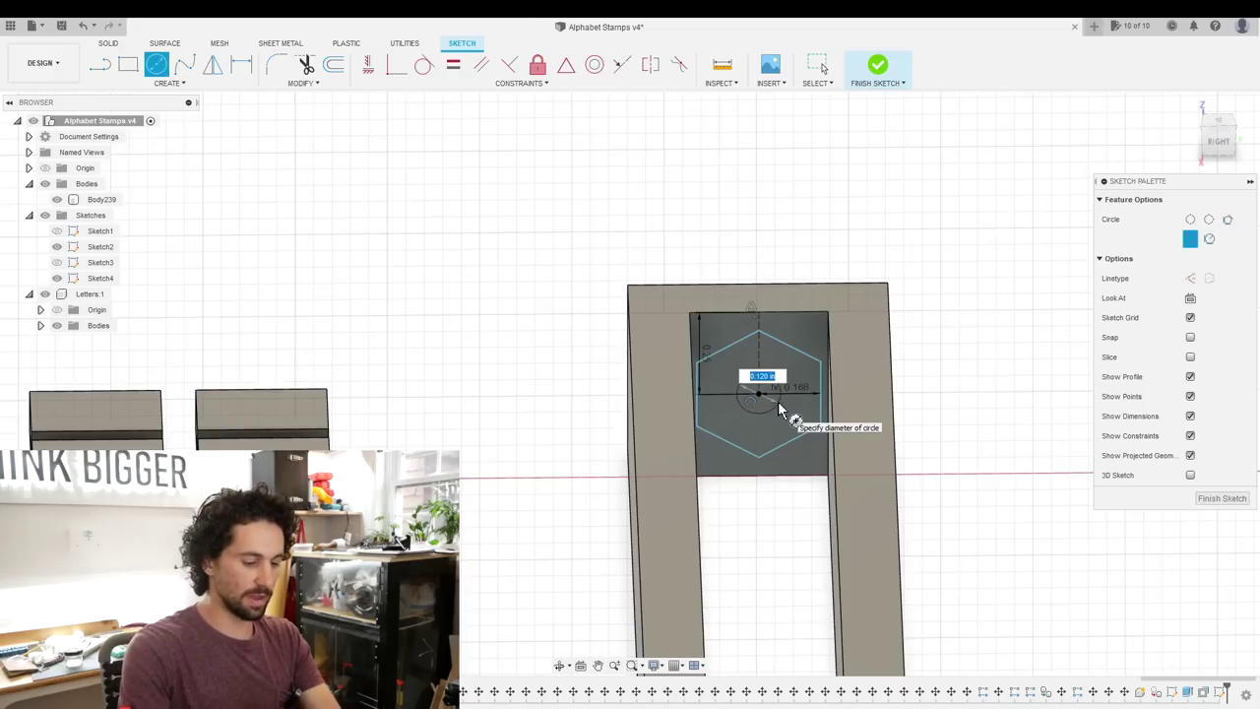
# Step: Set the diameter of the circle at the hexagon's centre to HoleDiameter
pyautogui.write('HoleDiameter')
pyautogui.press('Tab')
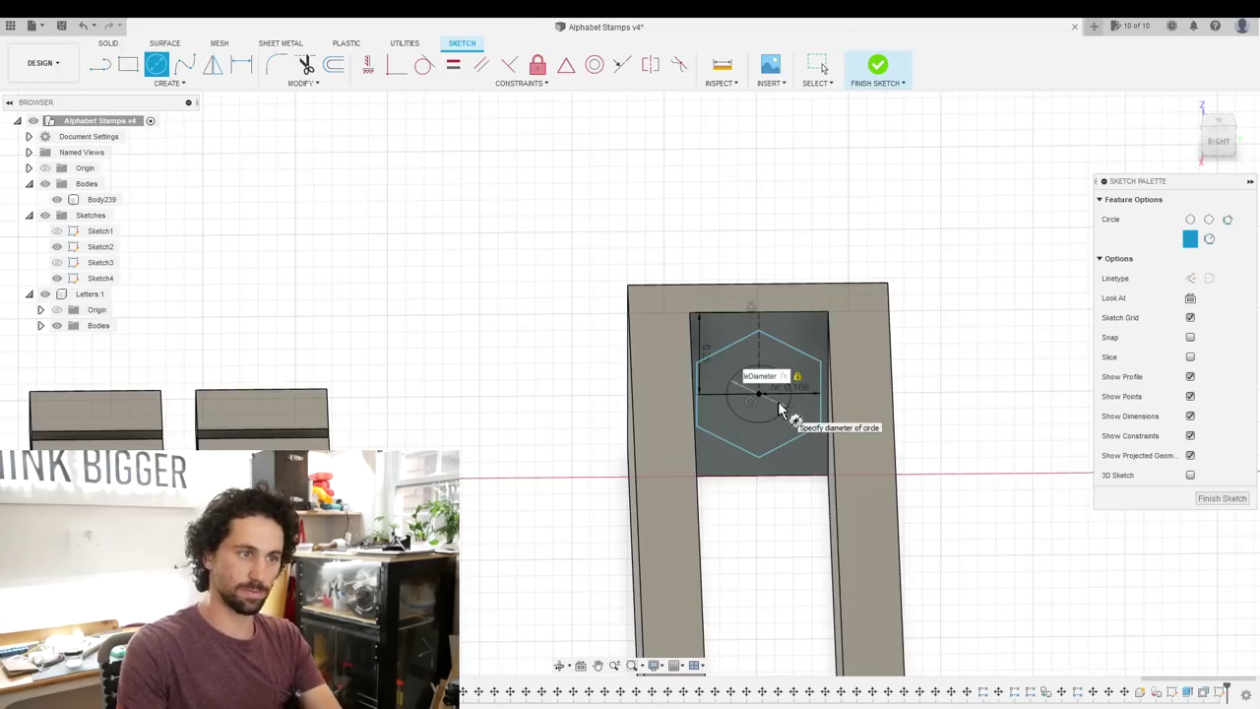
pyautogui.press('Return')
# Step: Extrude the hexagon and circle profiles into the frame's end wall to cut a nut pocket and screw hole
pyautogui.click(788, 419)
pyautogui.press('e')
pyautogui.keyDown('shift'); pyautogui.moveTo(577, 478); pyautogui.dragTo(635, 95, button='middle'); pyautogui.keyUp('shift')
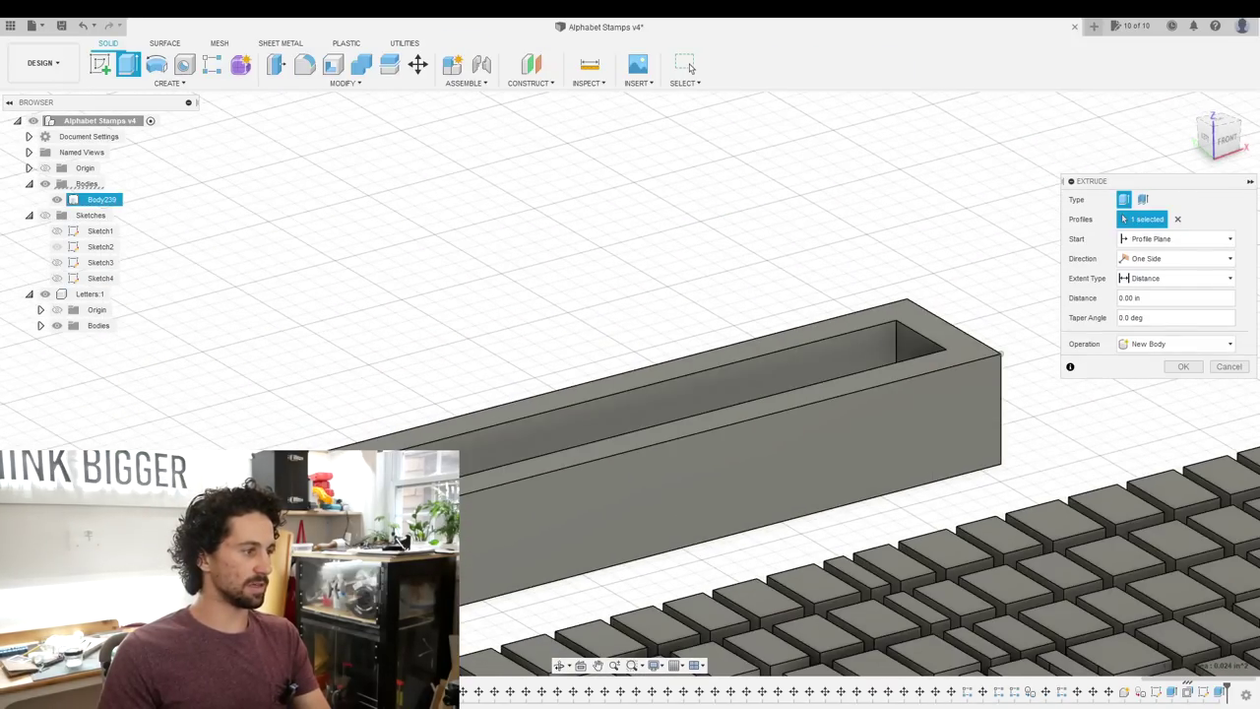
pyautogui.click(1184, 384)
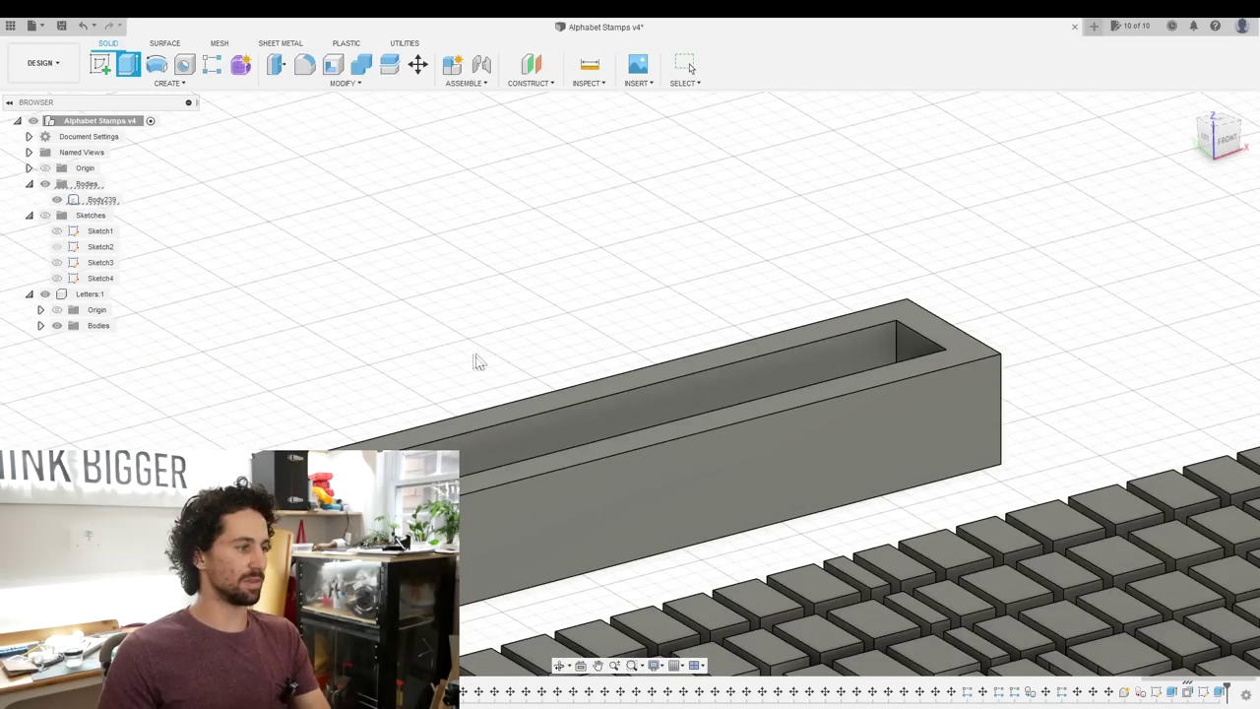
pyautogui.keyDown('shift'); pyautogui.moveTo(478, 360); pyautogui.dragTo(408, 335, button='middle'); pyautogui.keyUp('shift')
pyautogui.scroll(3, 592, 357)
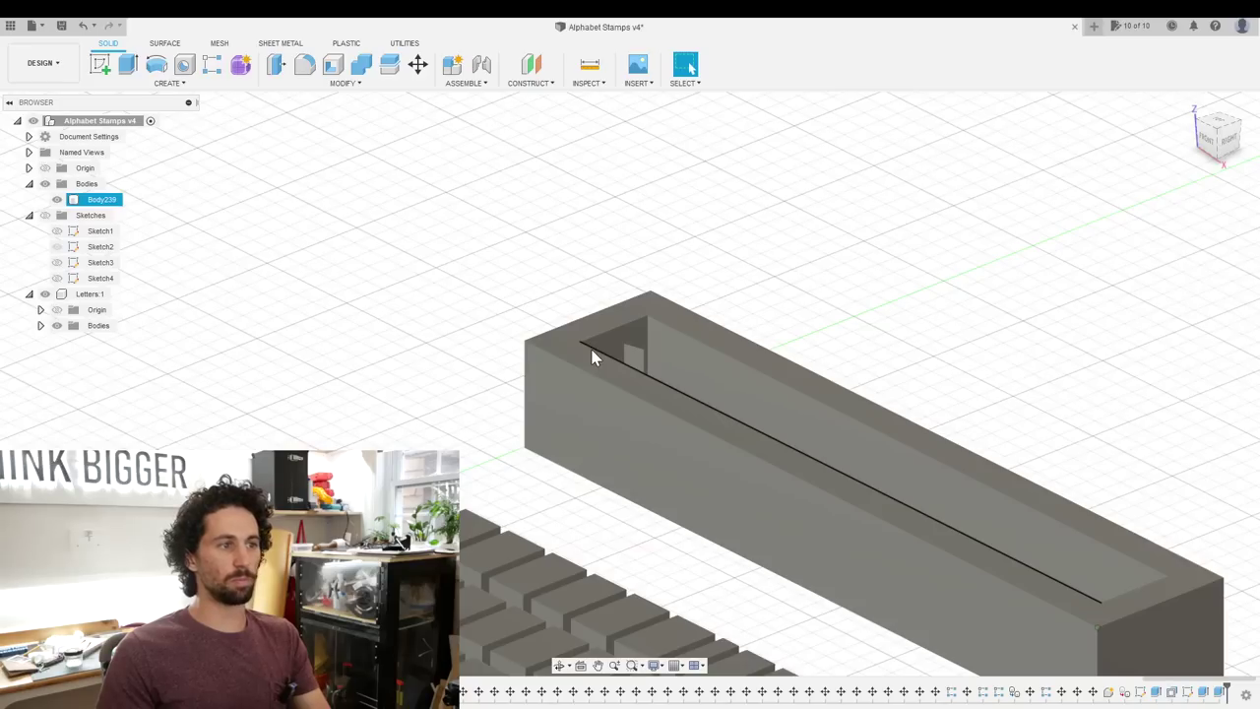
pyautogui.scroll(-3, 587, 354)
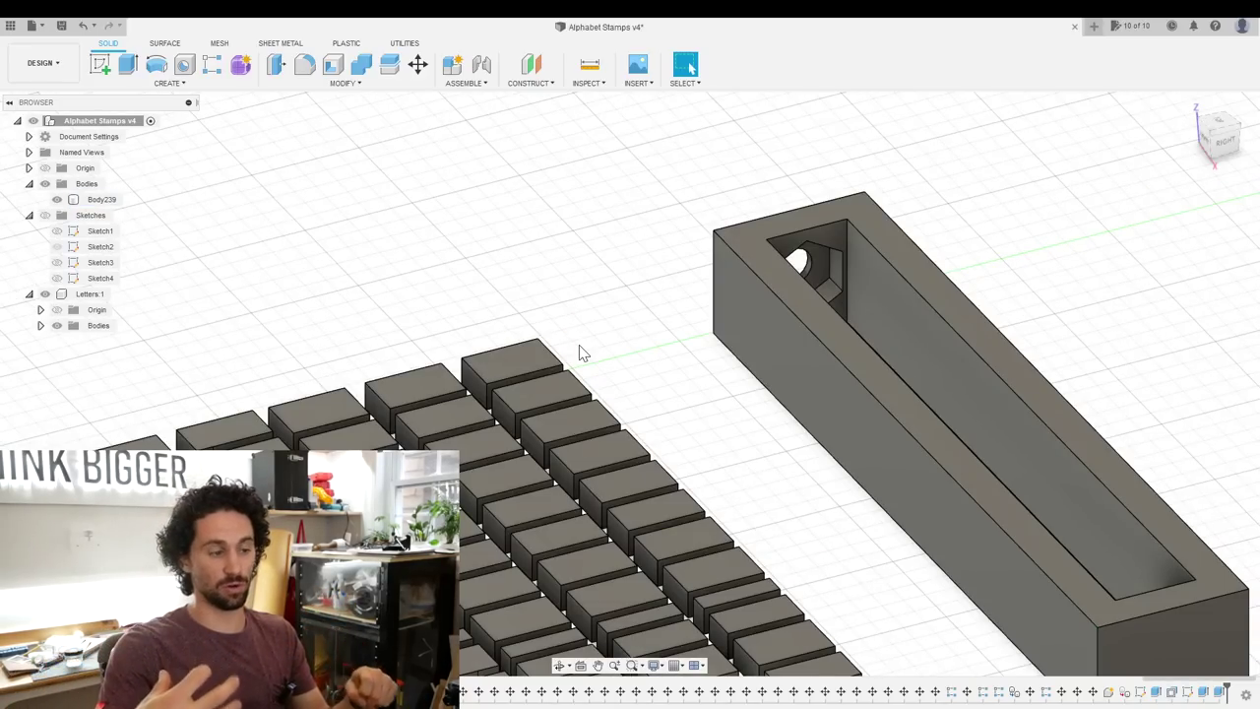
# Step: Create a midplane across the frame's length and mirror the nut pocket and screw hole to the opposite end wall
pyautogui.scroll(-2, 581, 355)
pyautogui.moveTo(582, 355); pyautogui.dragTo(552, 103, button='middle')
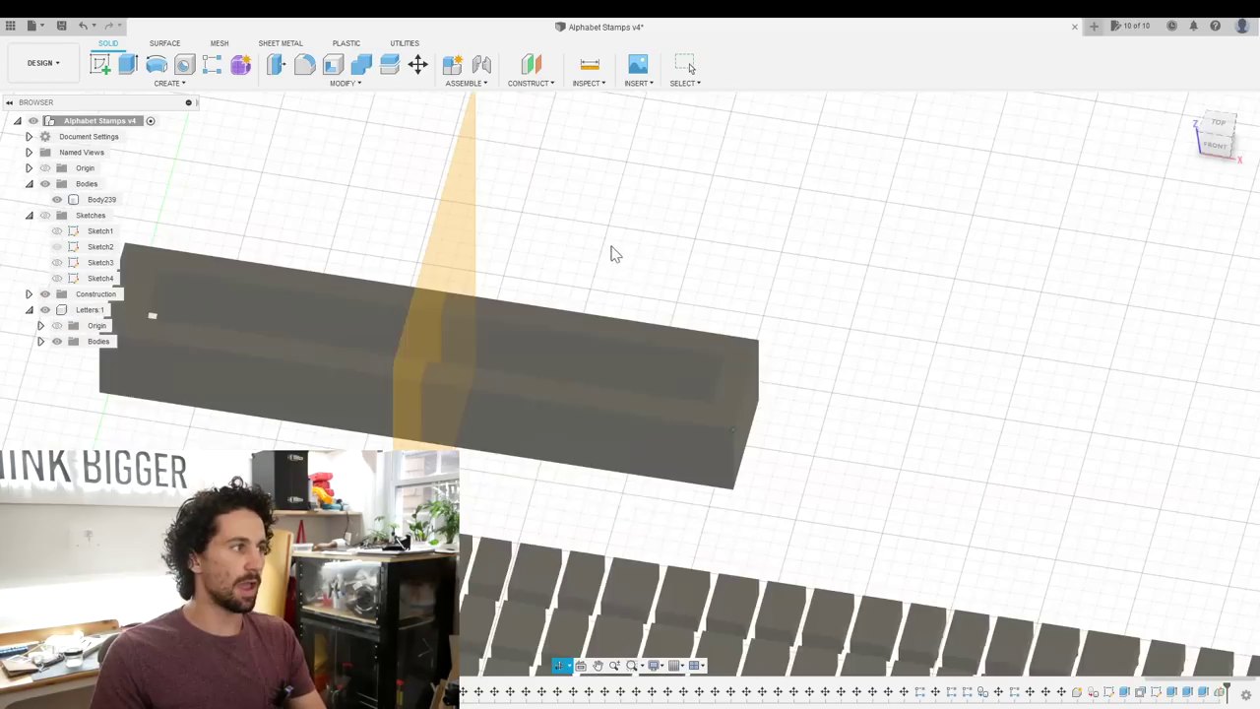
pyautogui.keyDown('shift'); pyautogui.moveTo(613, 253); pyautogui.dragTo(704, 155, button='middle'); pyautogui.keyUp('shift')
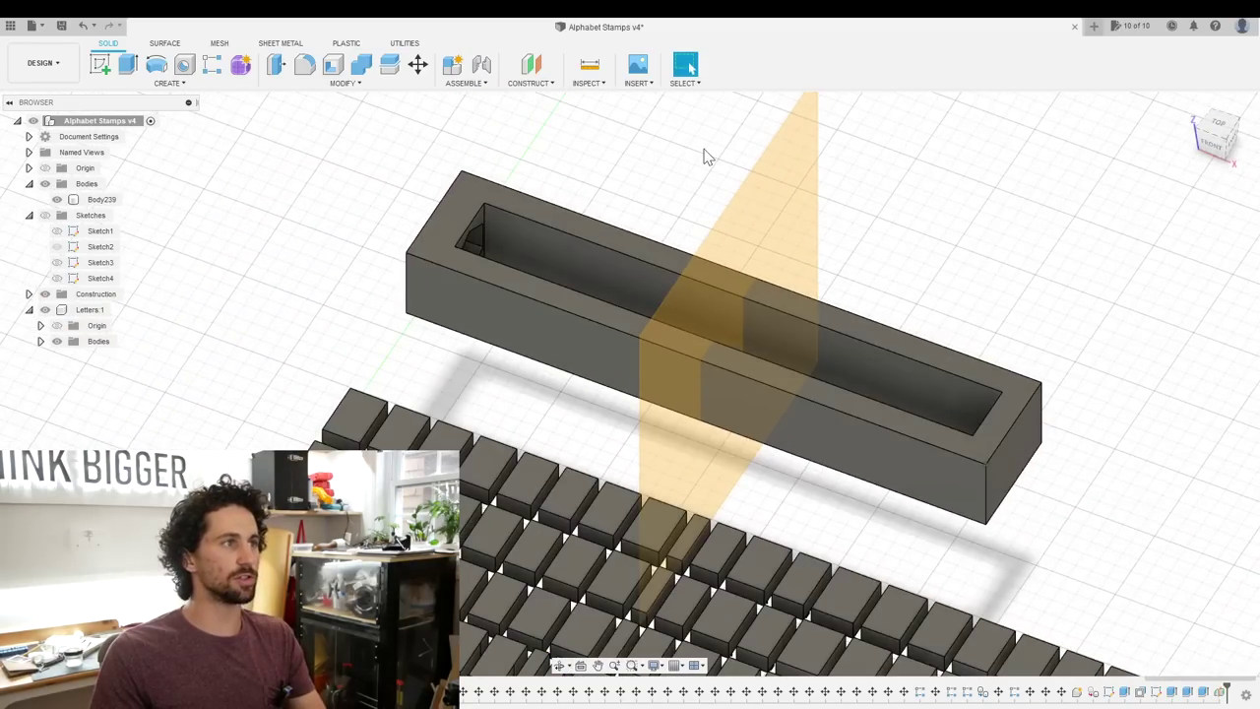
pyautogui.keyDown('shift'); pyautogui.moveTo(397, 89); pyautogui.dragTo(1013, 292, button='middle'); pyautogui.keyUp('shift')
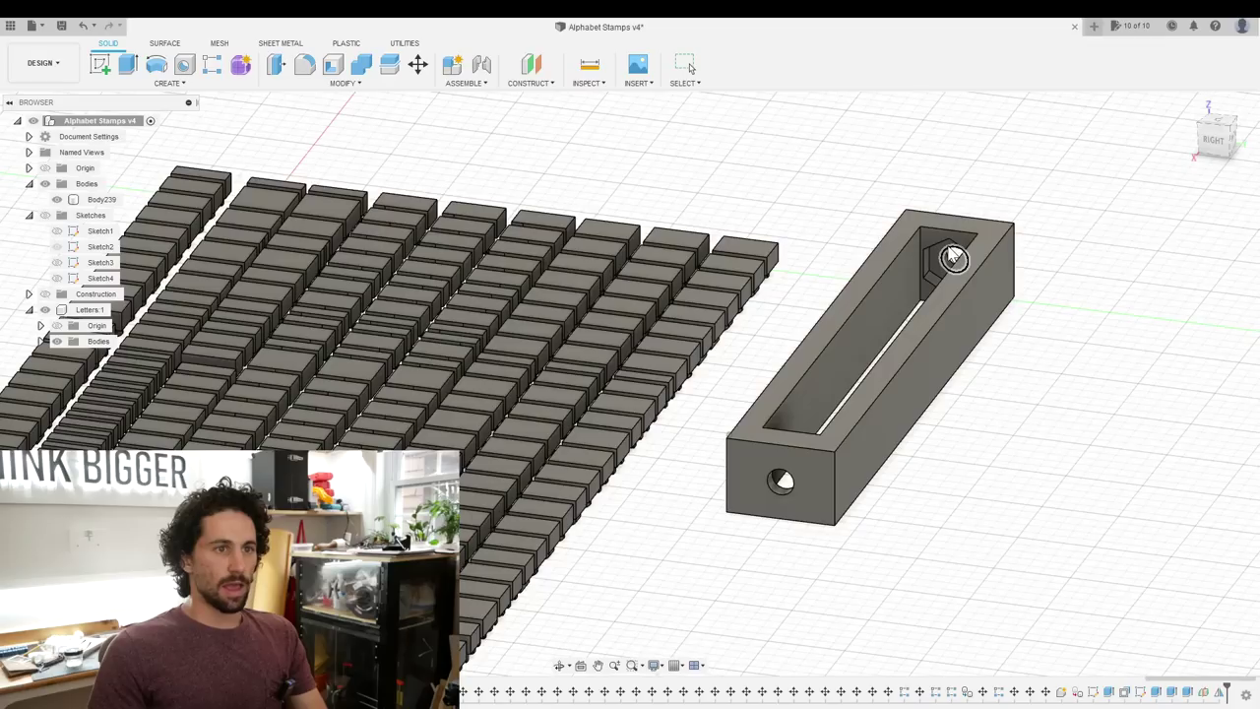
pyautogui.click(954, 258)
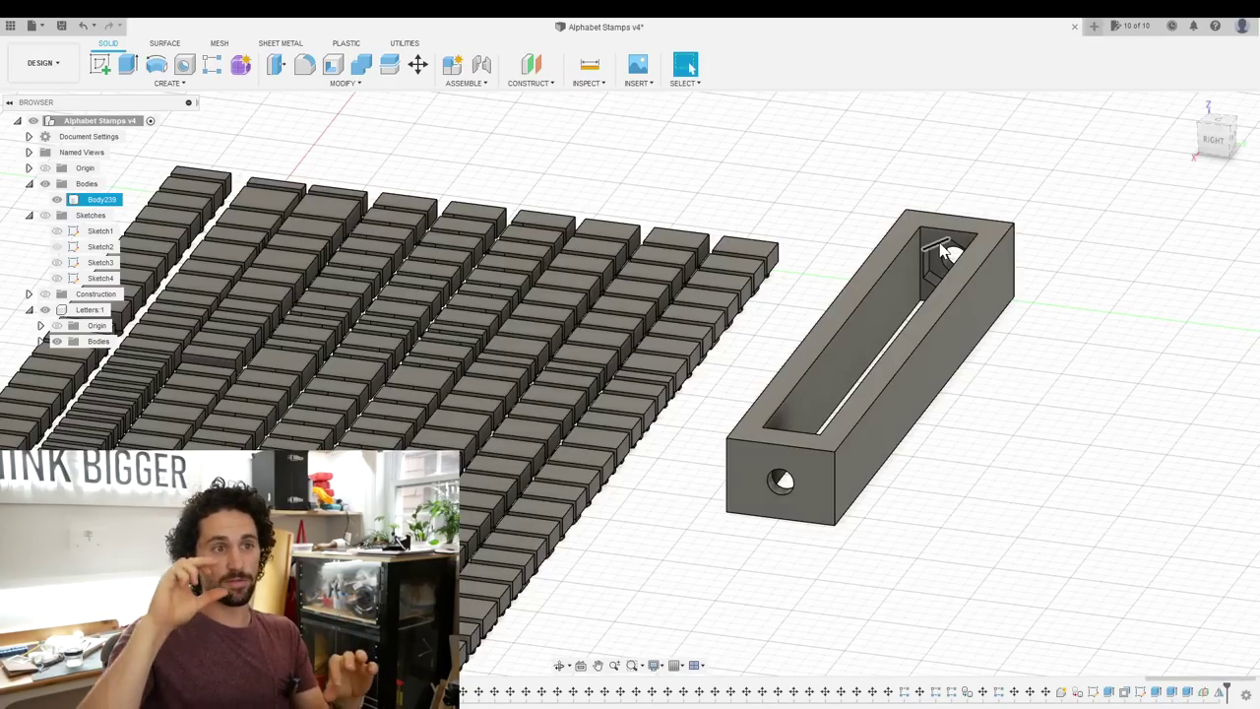
# Step: Create a construction plane offset from the frame's top face by -BlockThickness
pyautogui.scroll(3, 942, 251)
pyautogui.click(531, 64)
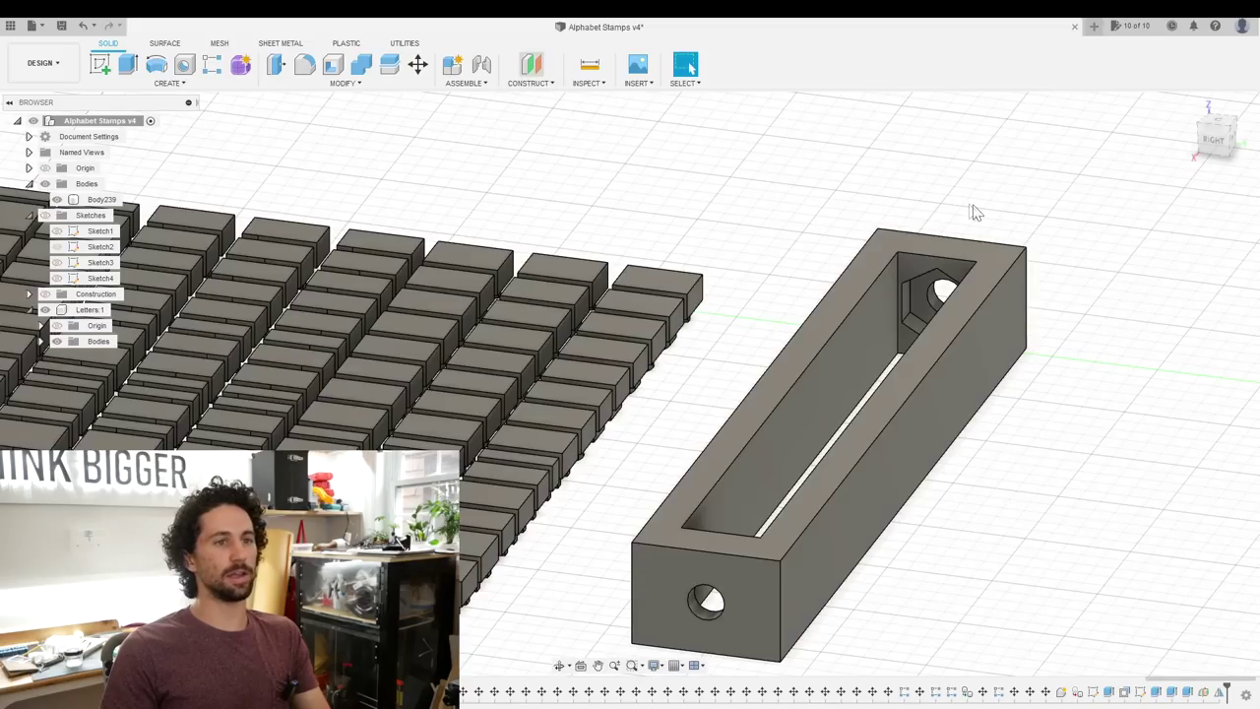
pyautogui.click(991, 264)
pyautogui.write('-BlockThickness')
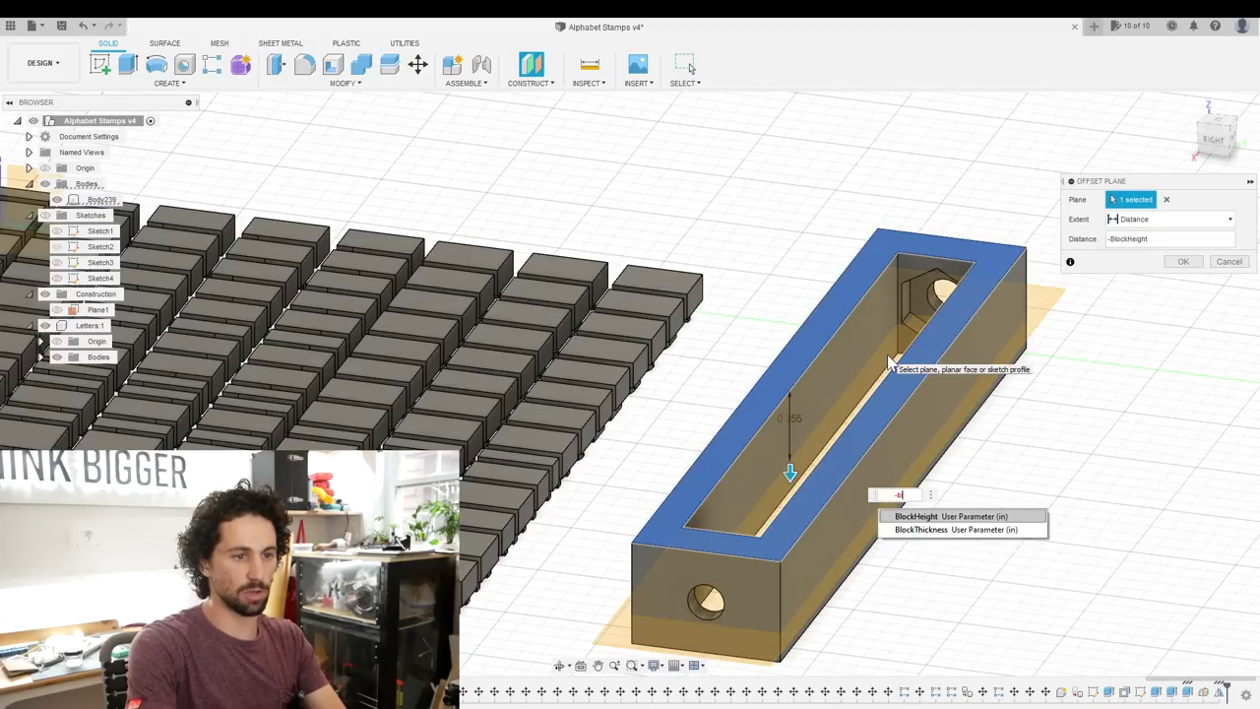
pyautogui.press('Return')
pyautogui.scroll(-3, 942, 380)
pyautogui.moveTo(942, 380)
pyautogui.keyDown('shift'); pyautogui.mouseDown(button='middle')
pyautogui.moveTo(1004, 436)
pyautogui.moveTo(920, 392)
pyautogui.mouseUp(button='middle'); pyautogui.keyUp('shift')
pyautogui.scroll(3, 920, 392)
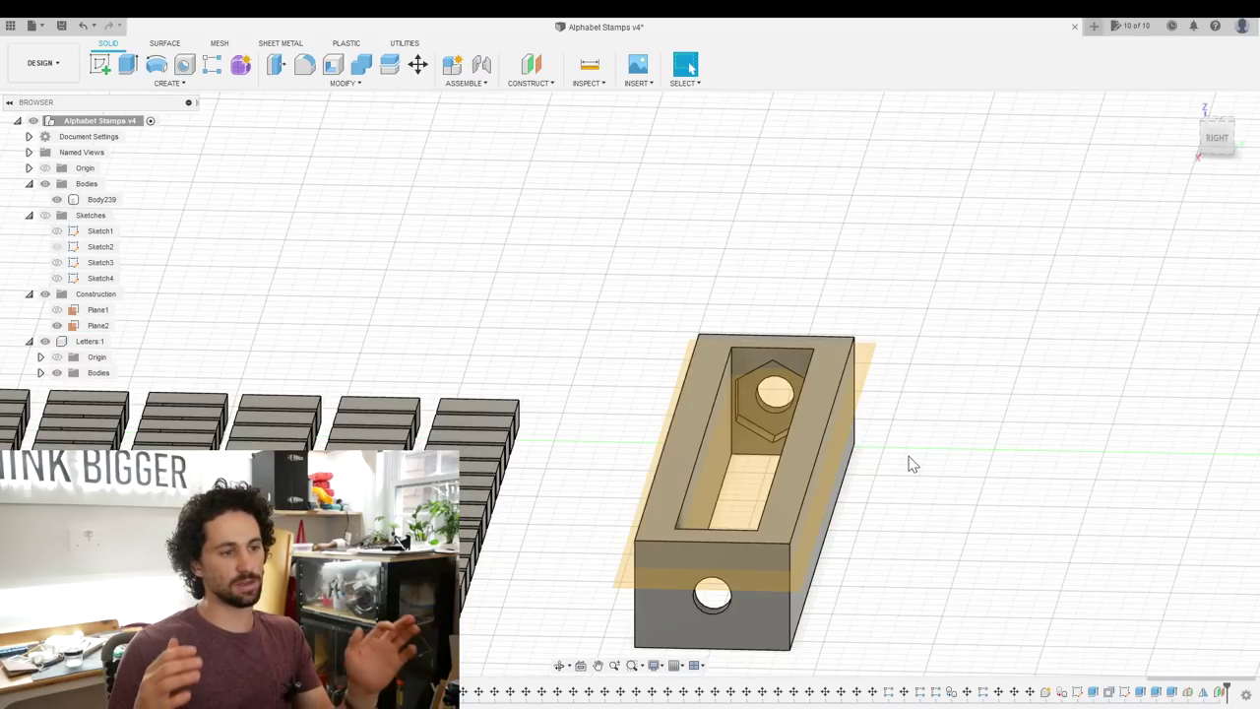
# Step: Change the BlockThickness user parameter's expression to ( 1 / 8 ) * 1 in + 0.183
pyautogui.keyDown('shift'); pyautogui.moveTo(911, 463); pyautogui.dragTo(982, 412, button='middle'); pyautogui.keyUp('shift')
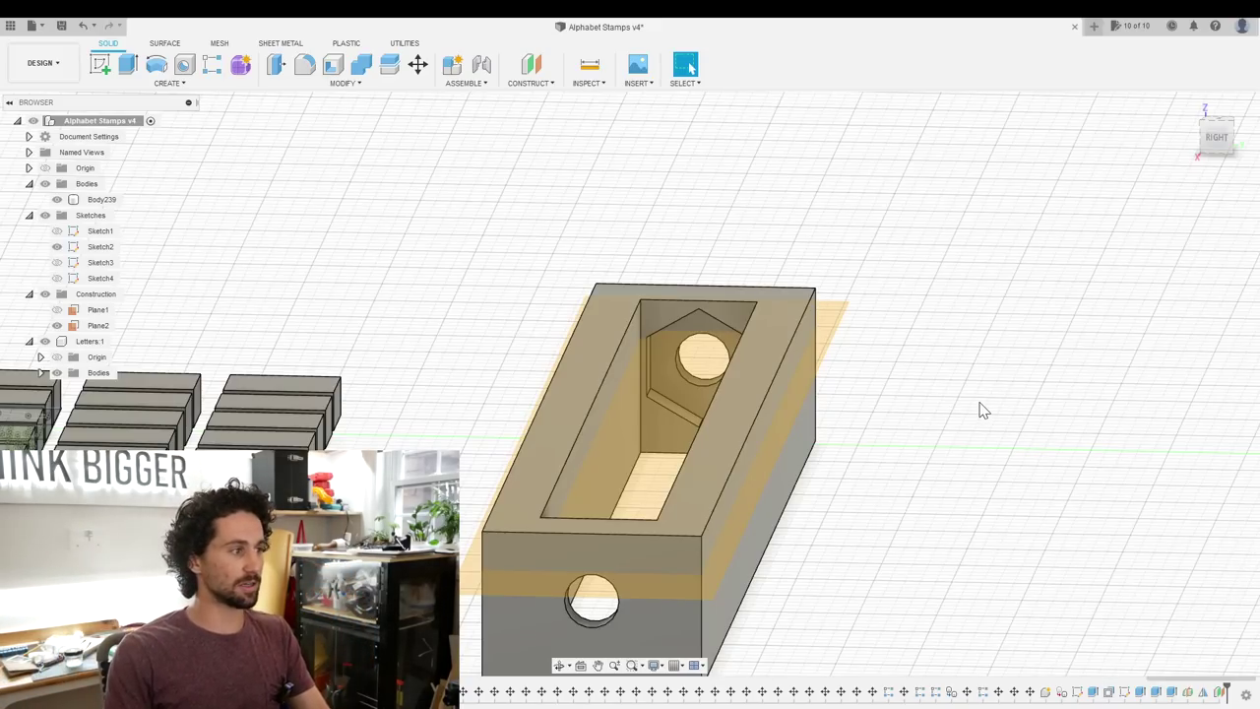
pyautogui.keyDown('shift'); pyautogui.moveTo(962, 479); pyautogui.dragTo(958, 338, button='middle'); pyautogui.keyUp('shift')
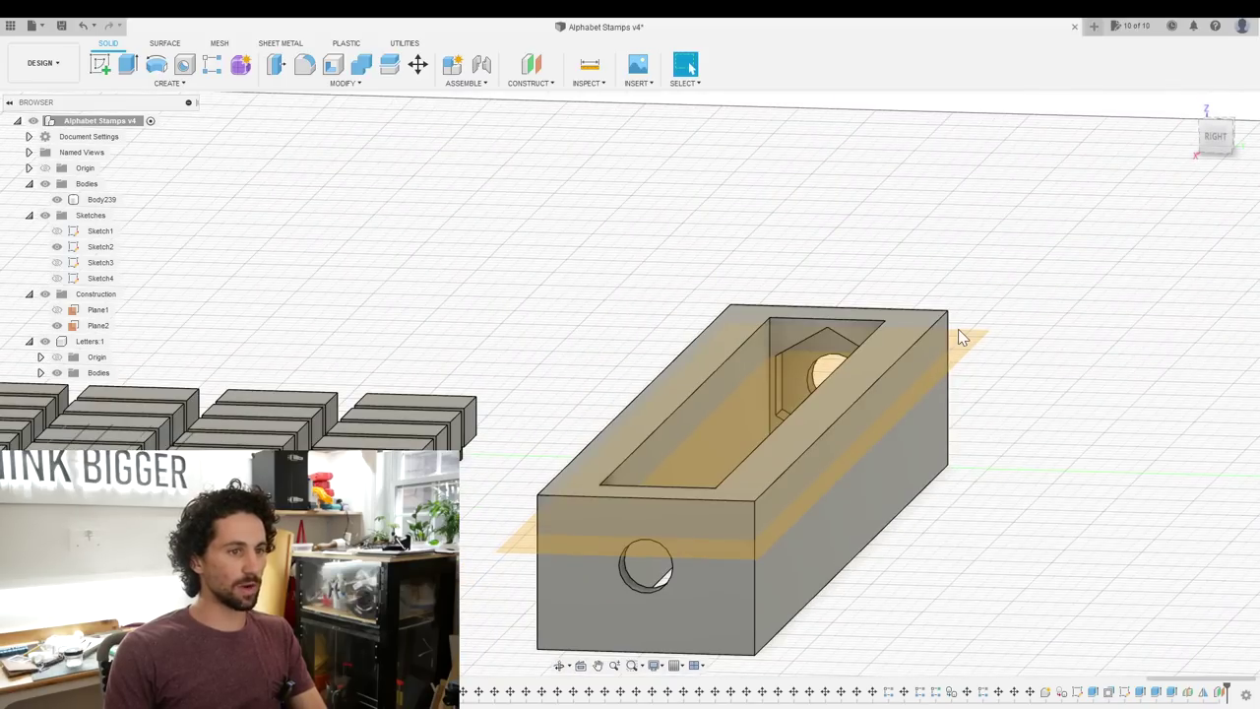
pyautogui.click(960, 335)
pyautogui.press('Escape')
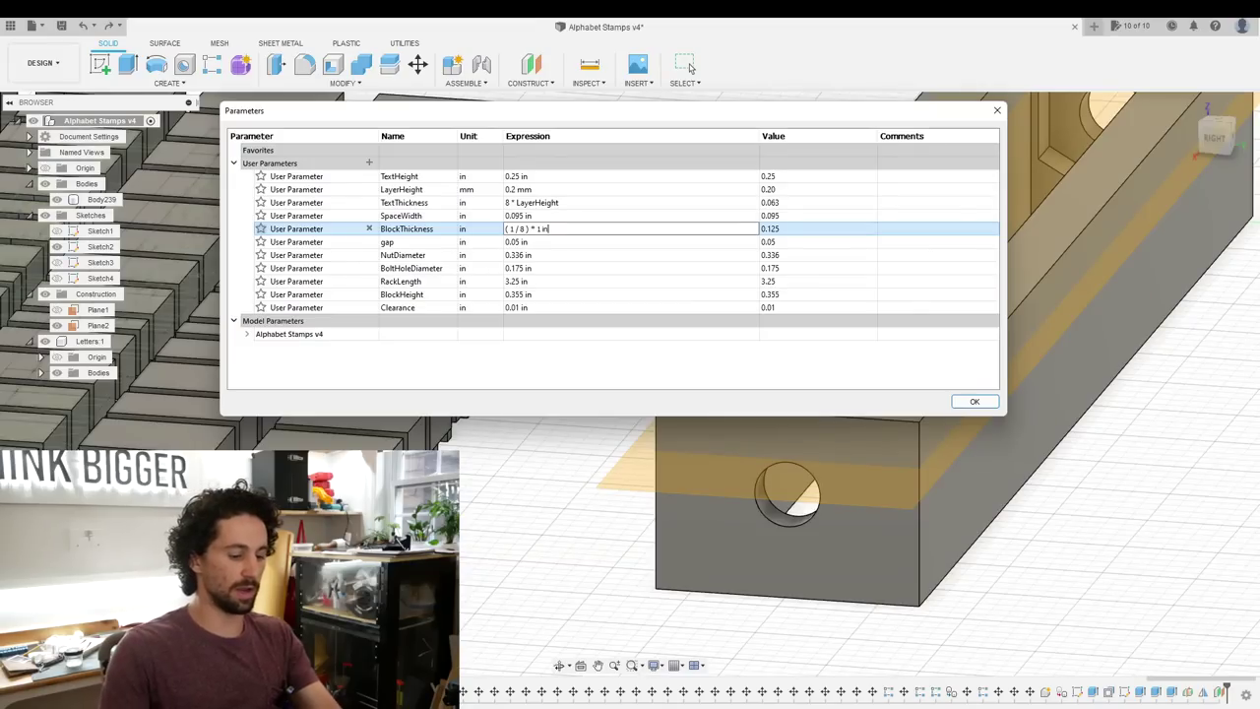
pyautogui.write('+0.183')
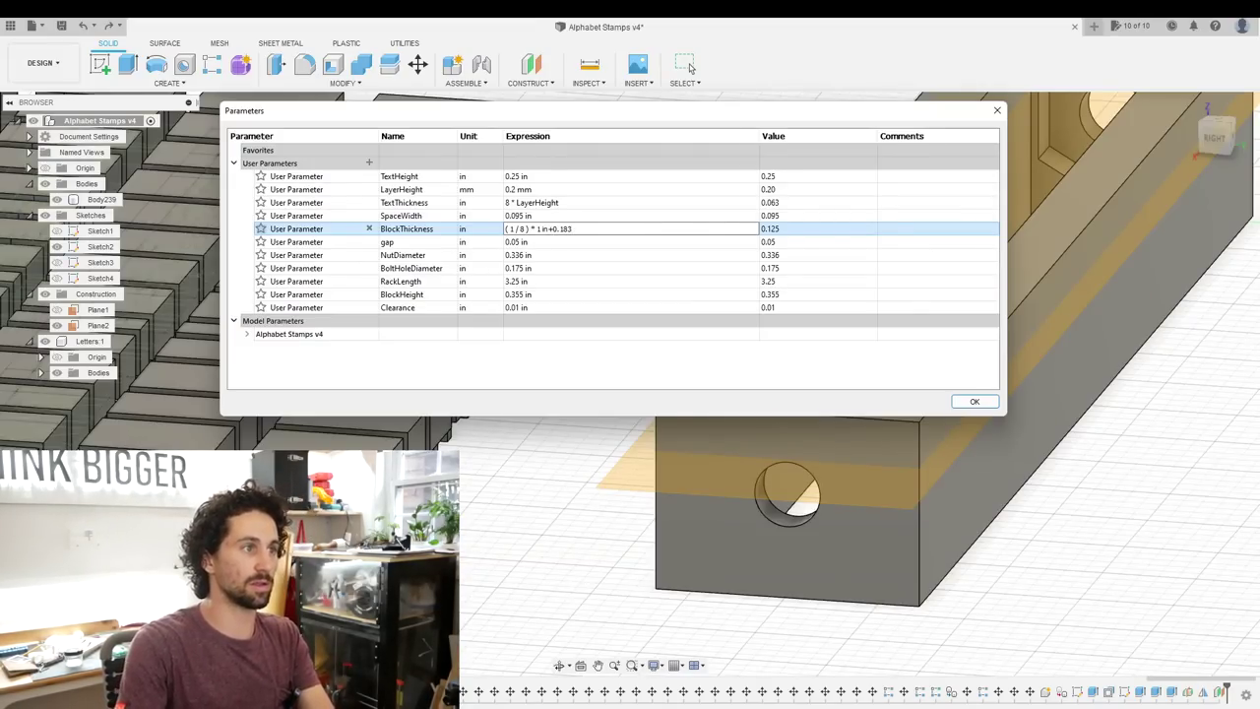
pyautogui.press('Return')
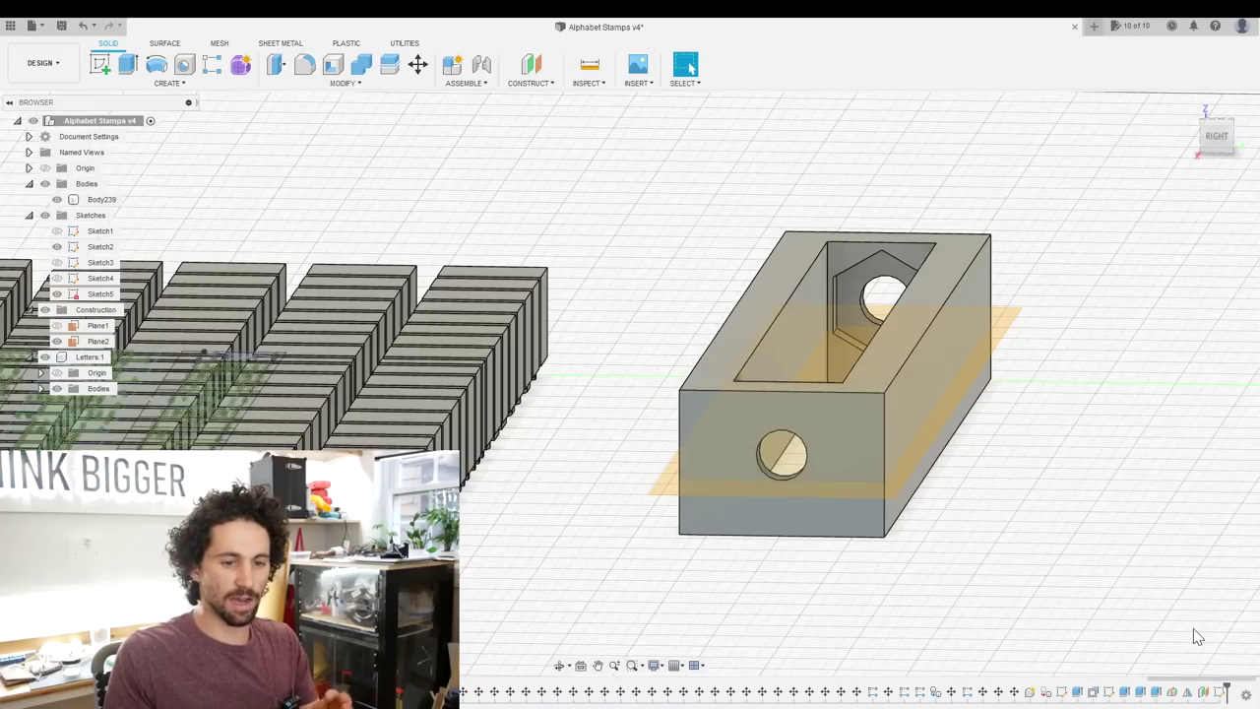
# Step: Edit the plane offset from the frame's top face and move it to a distance of -0.35 in
pyautogui.click(1203, 692)
pyautogui.rightClick(1204, 693)
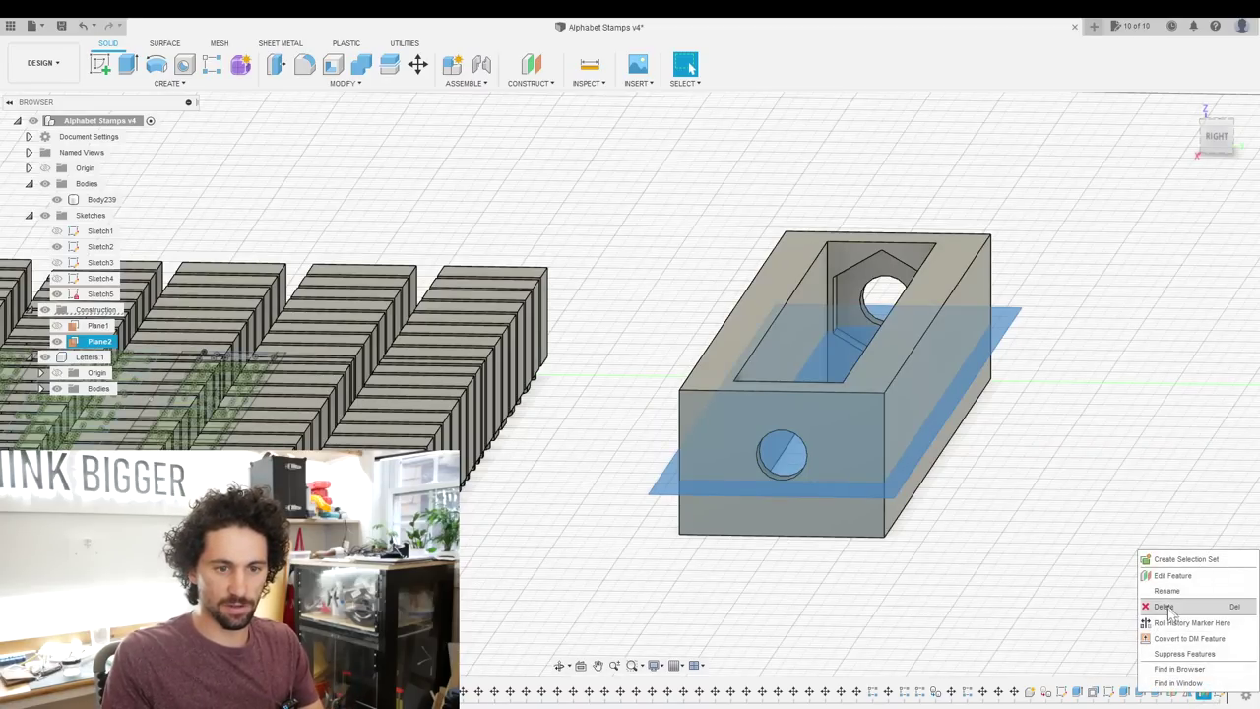
pyautogui.click(1176, 589)
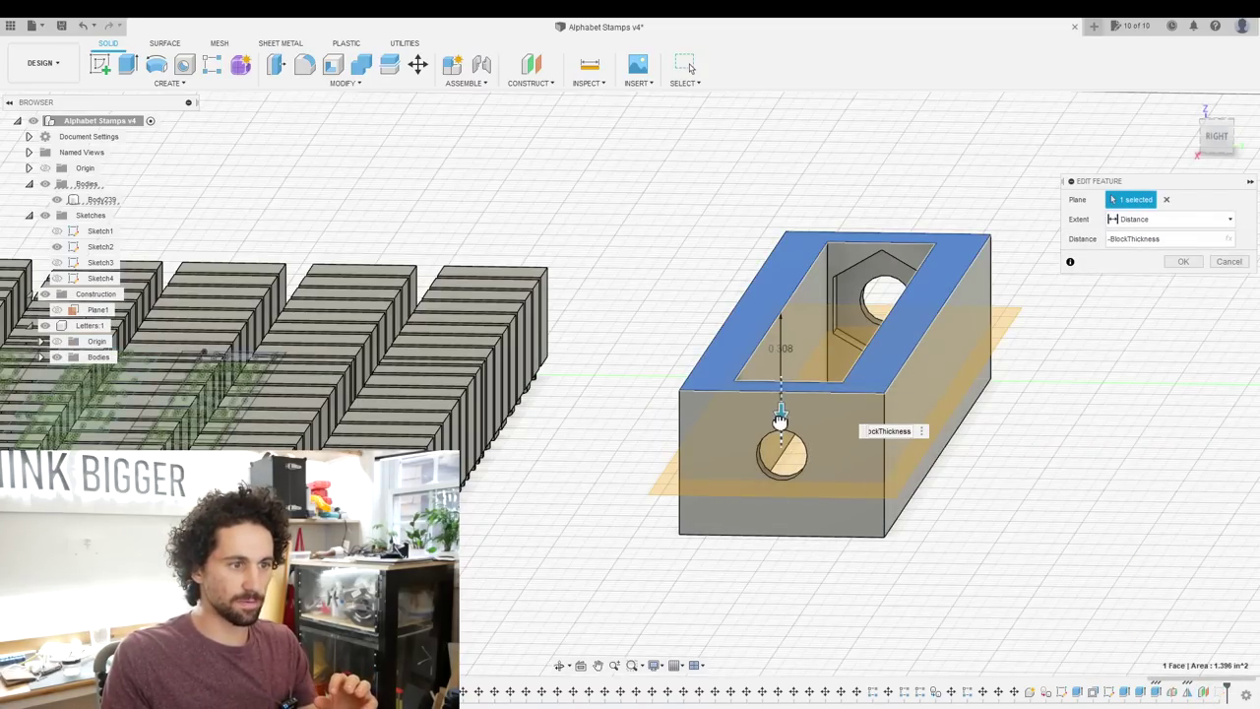
pyautogui.moveTo(780, 419); pyautogui.dragTo(780, 425)
pyautogui.keyDown('shift'); pyautogui.moveTo(776, 427); pyautogui.dragTo(1194, 311, button='middle'); pyautogui.keyUp('shift')
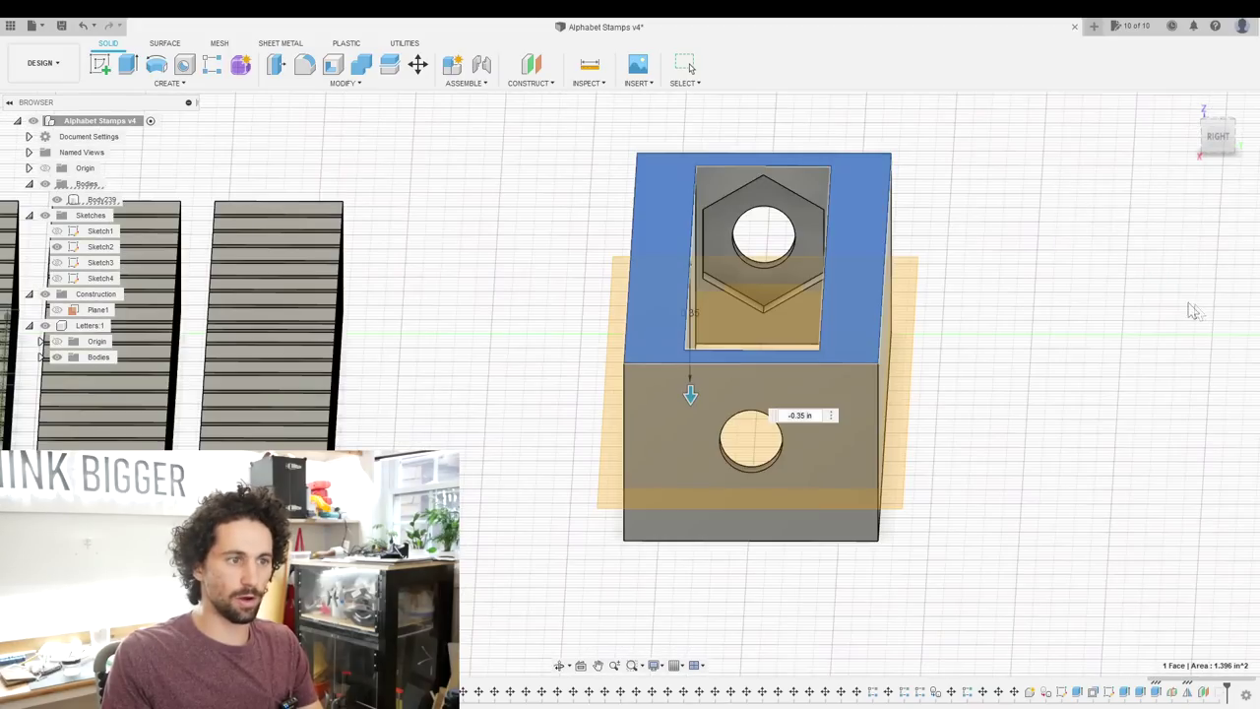
pyautogui.press('Return')
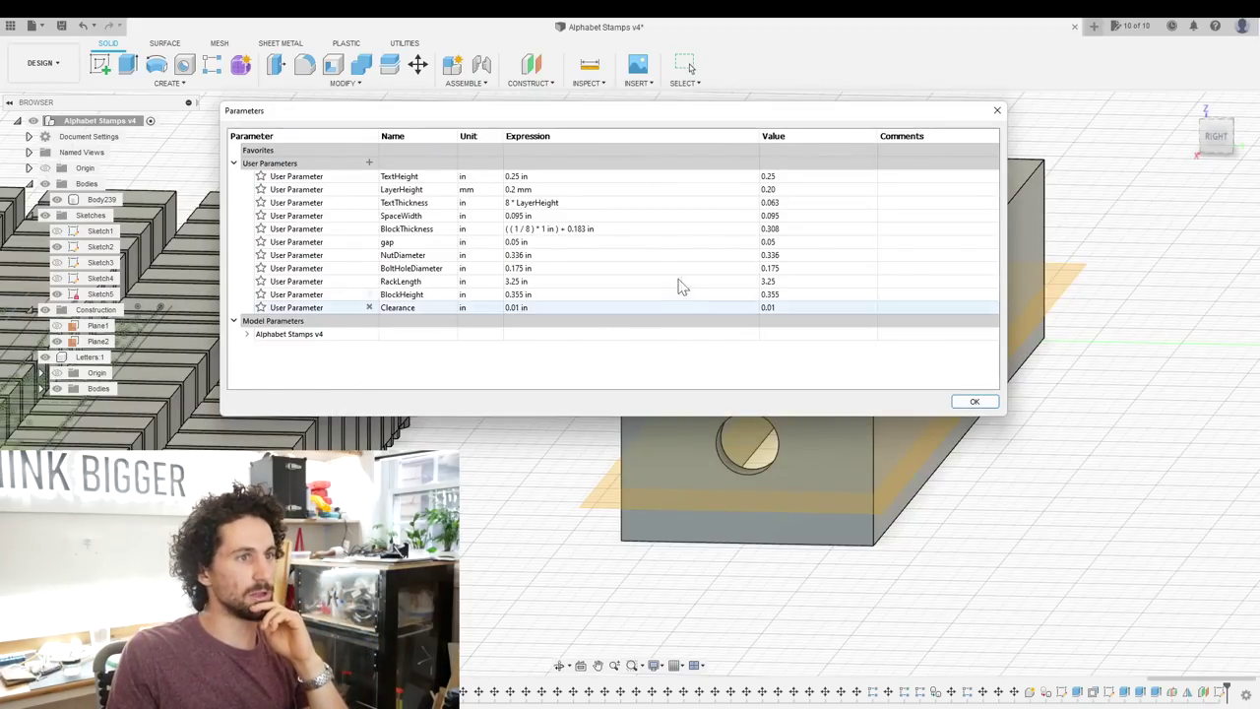
# Step: Set the BlockThickness user parameter to 0.35 in and apply the parameter change
pyautogui.click(535, 228)
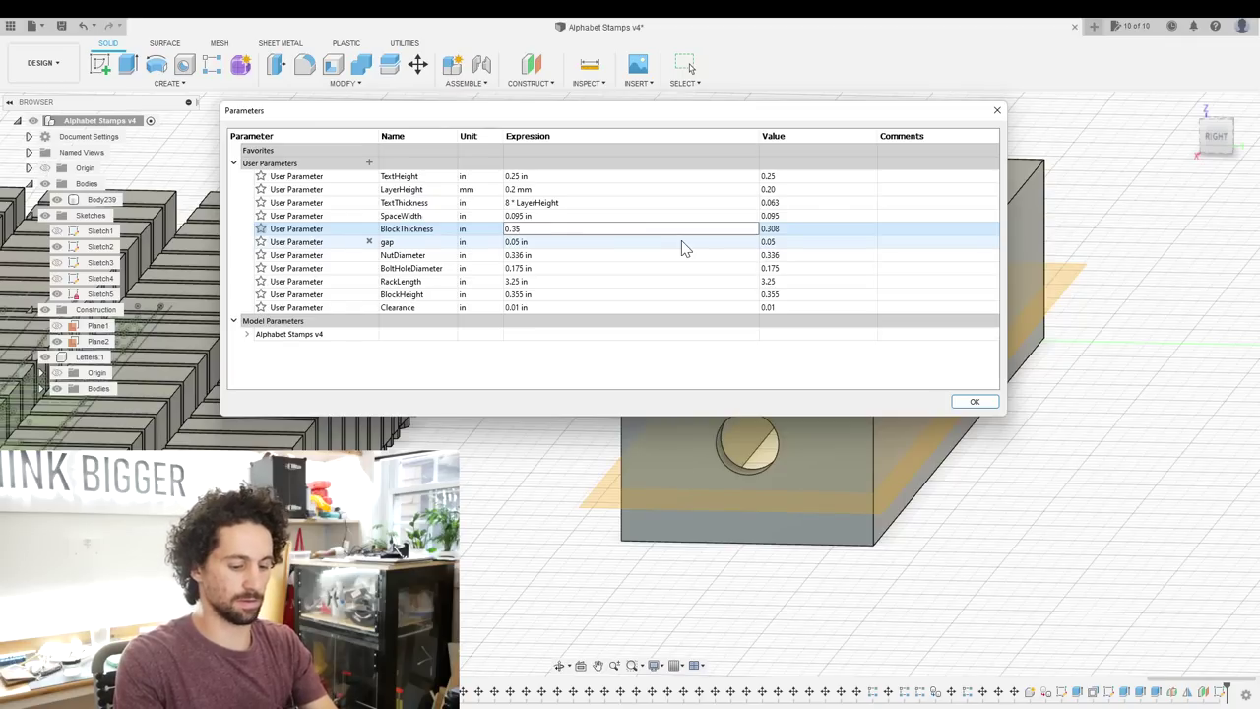
pyautogui.write('0.35')
pyautogui.click(973, 402)
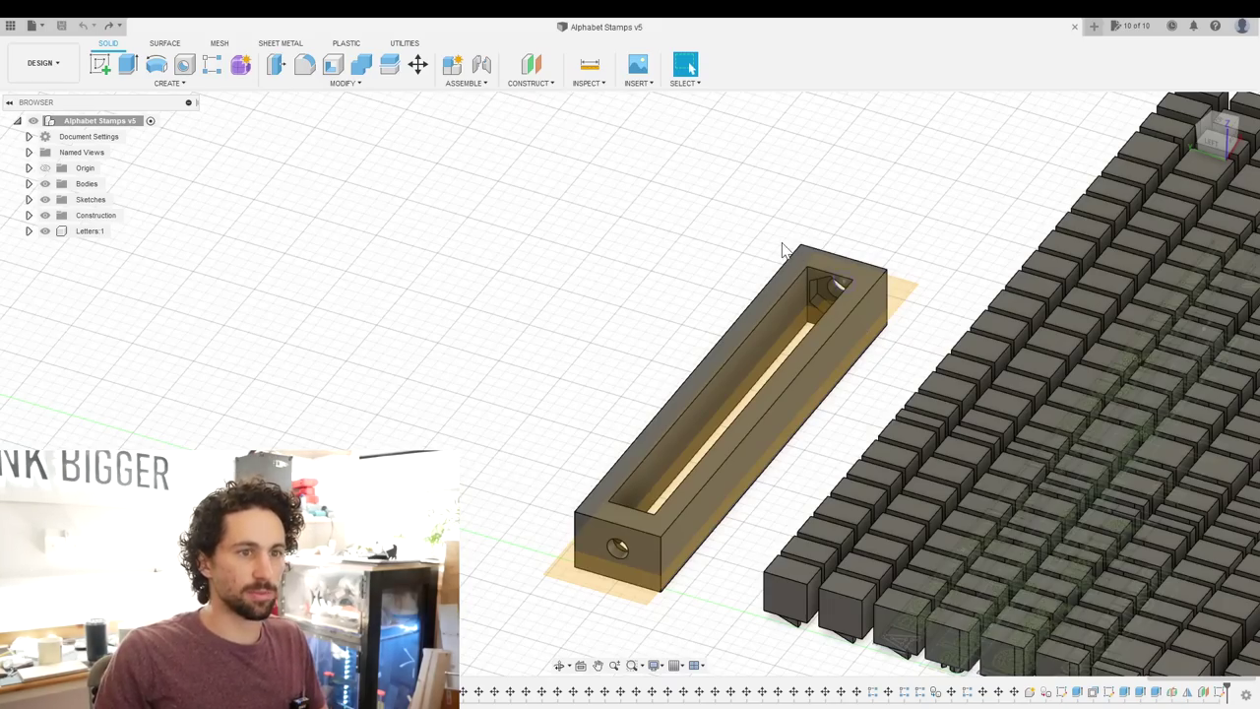
# Step: Construct points where the lower edges of the hexagonal nut pocket cross the offset plane
pyautogui.scroll(3, 782, 249)
pyautogui.keyDown('shift'); pyautogui.moveTo(779, 286); pyautogui.dragTo(1007, 377, button='middle'); pyautogui.keyUp('shift')
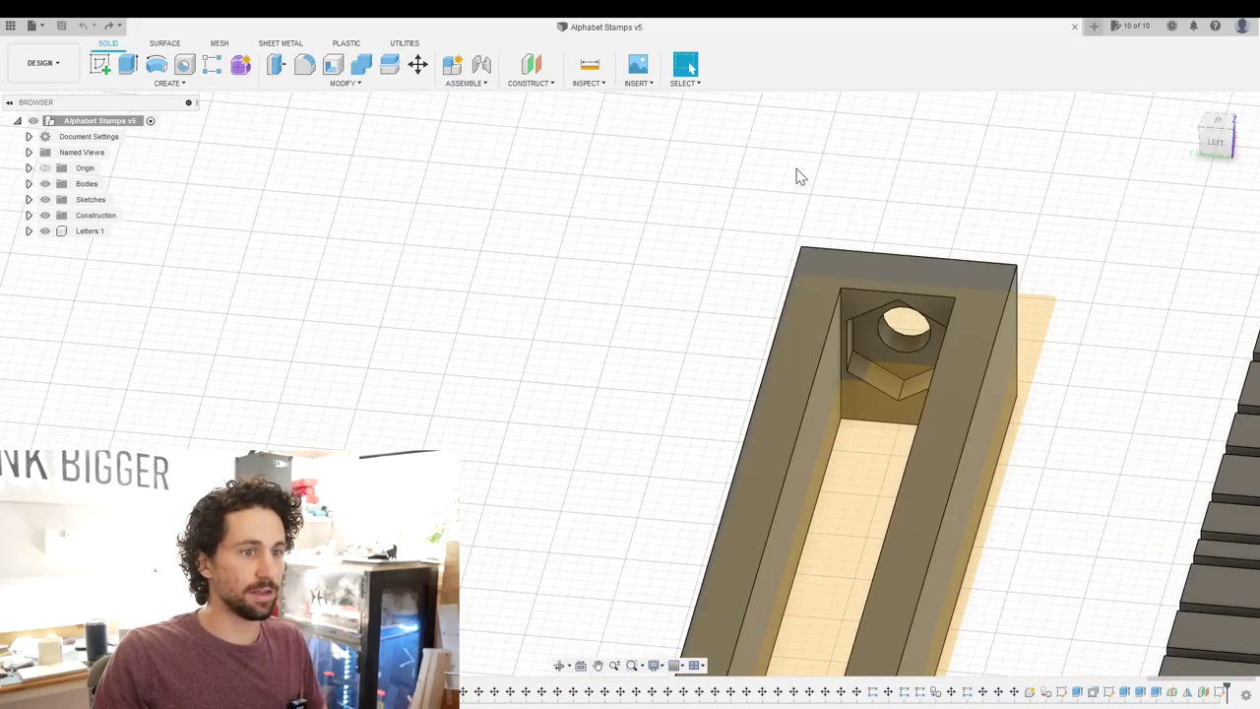
pyautogui.keyDown('shift'); pyautogui.moveTo(799, 175); pyautogui.dragTo(748, 168, button='middle'); pyautogui.keyUp('shift')
pyautogui.click(542, 84)
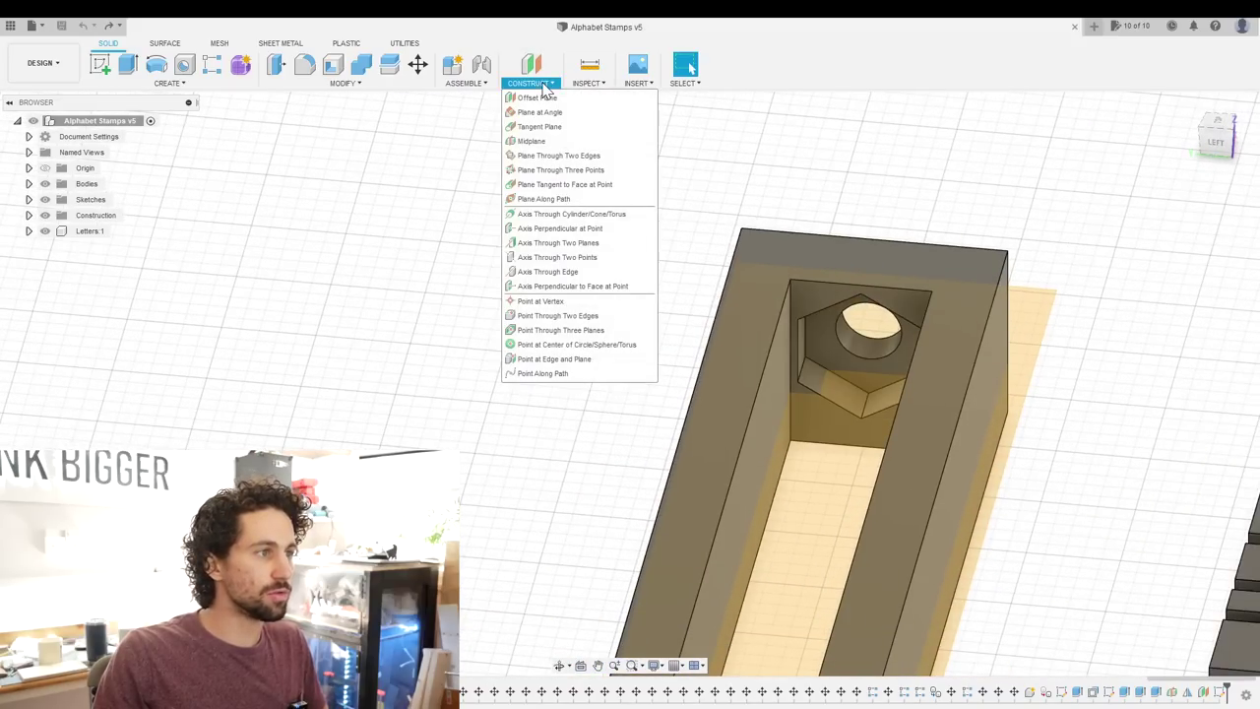
pyautogui.click(576, 360)
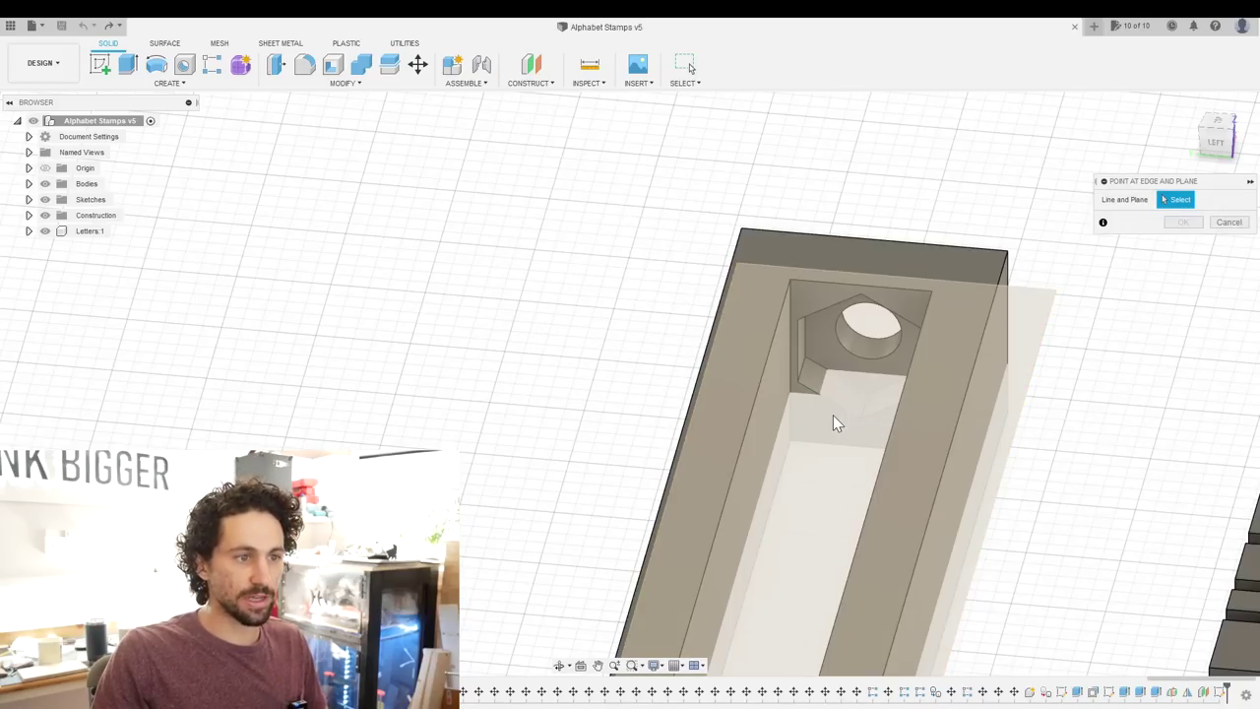
pyautogui.click(816, 399)
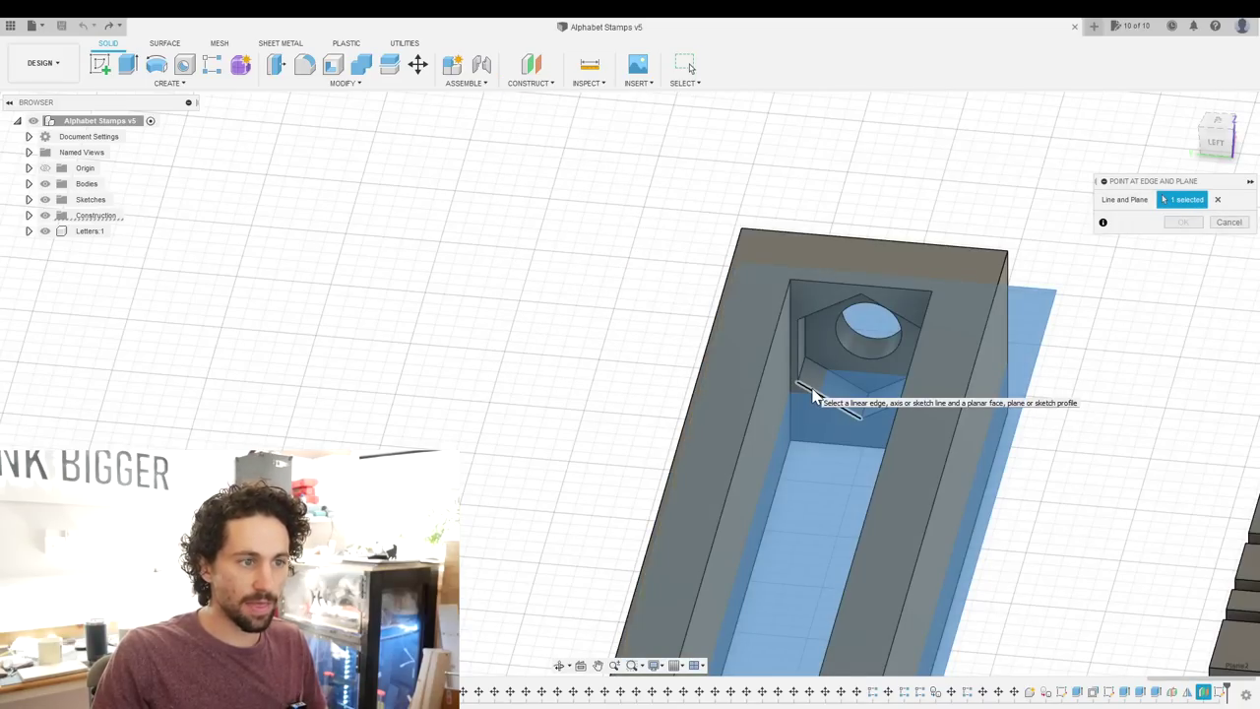
pyautogui.click(815, 394)
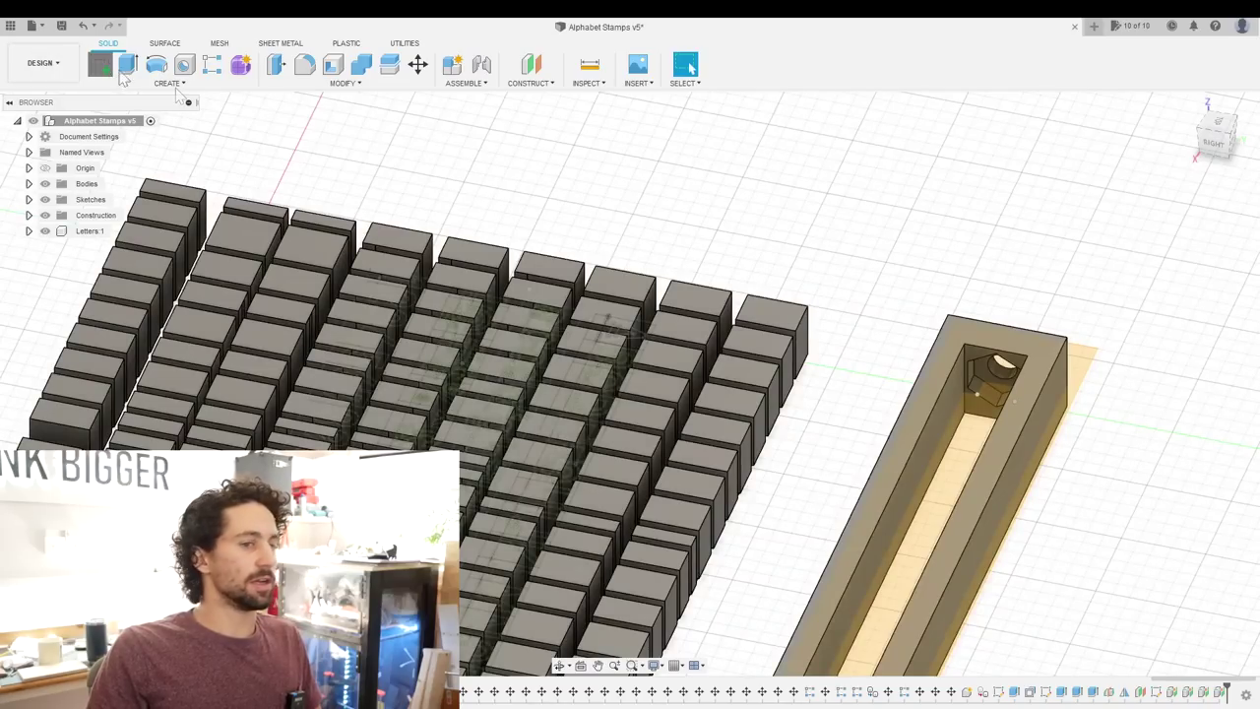
# Step: Start a sketch on the offset plane and draw lines along the frame opening between the constructed points at both ends
pyautogui.click(101, 65)
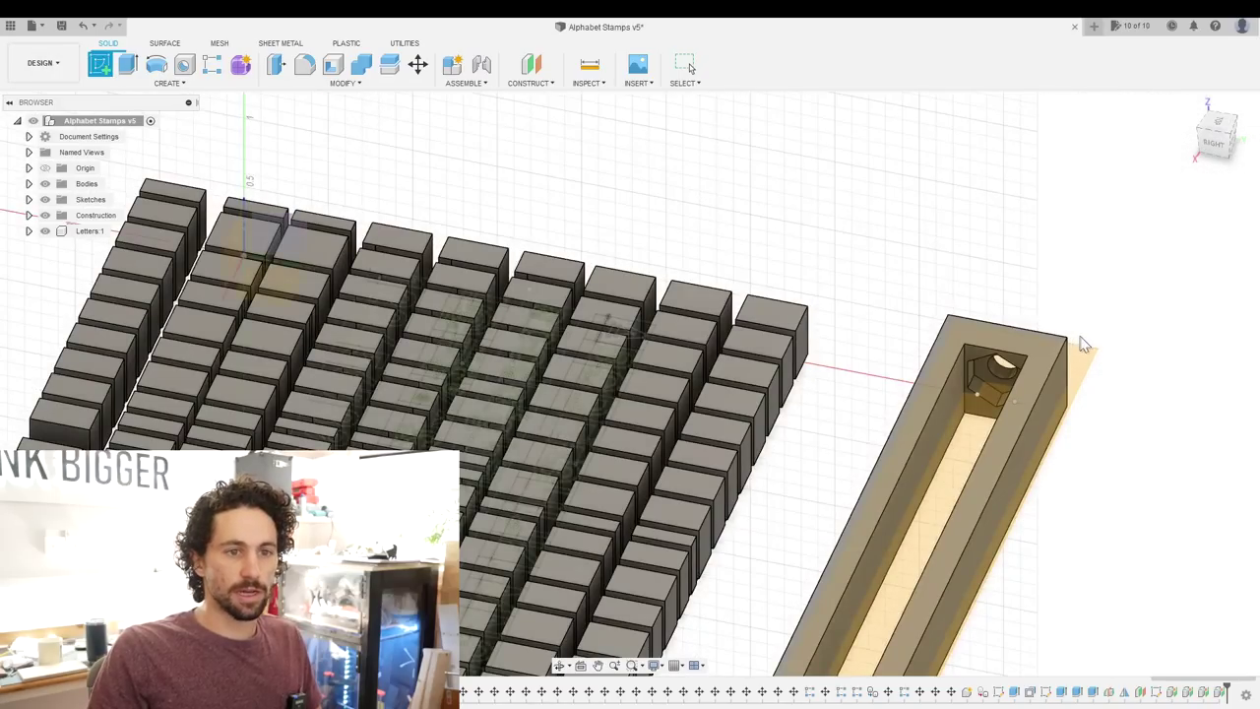
pyautogui.click(1096, 356)
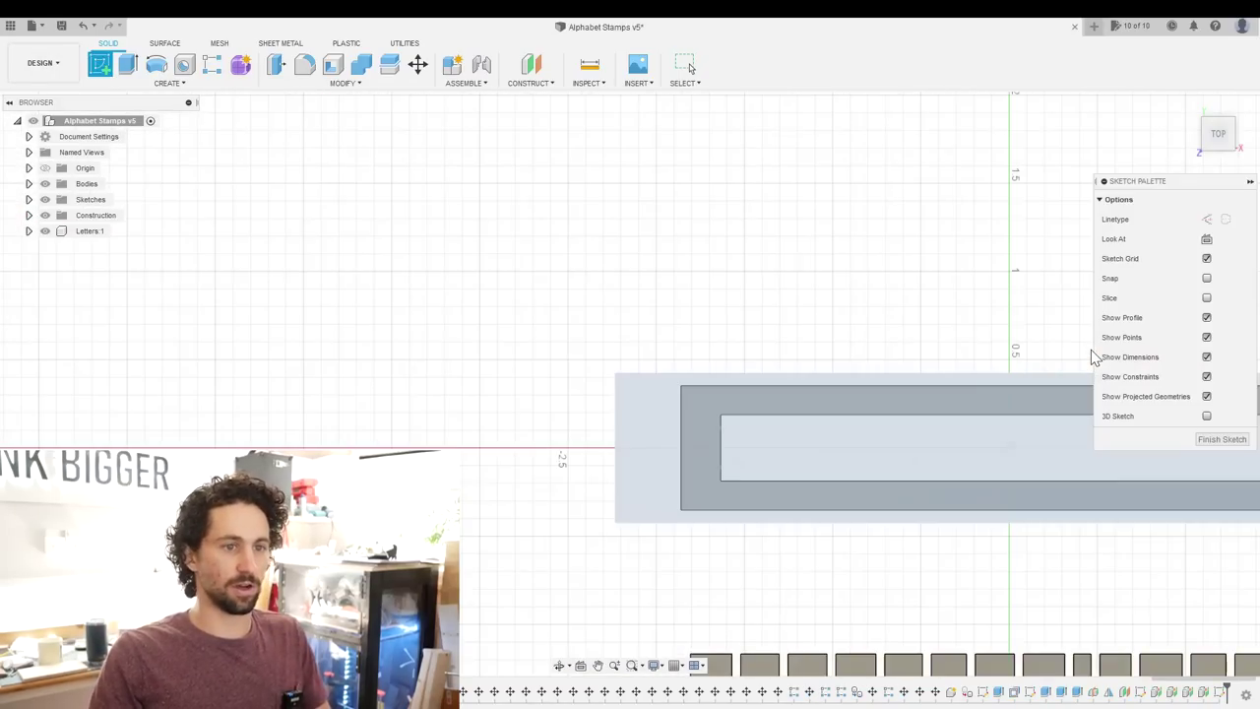
pyautogui.press('p')
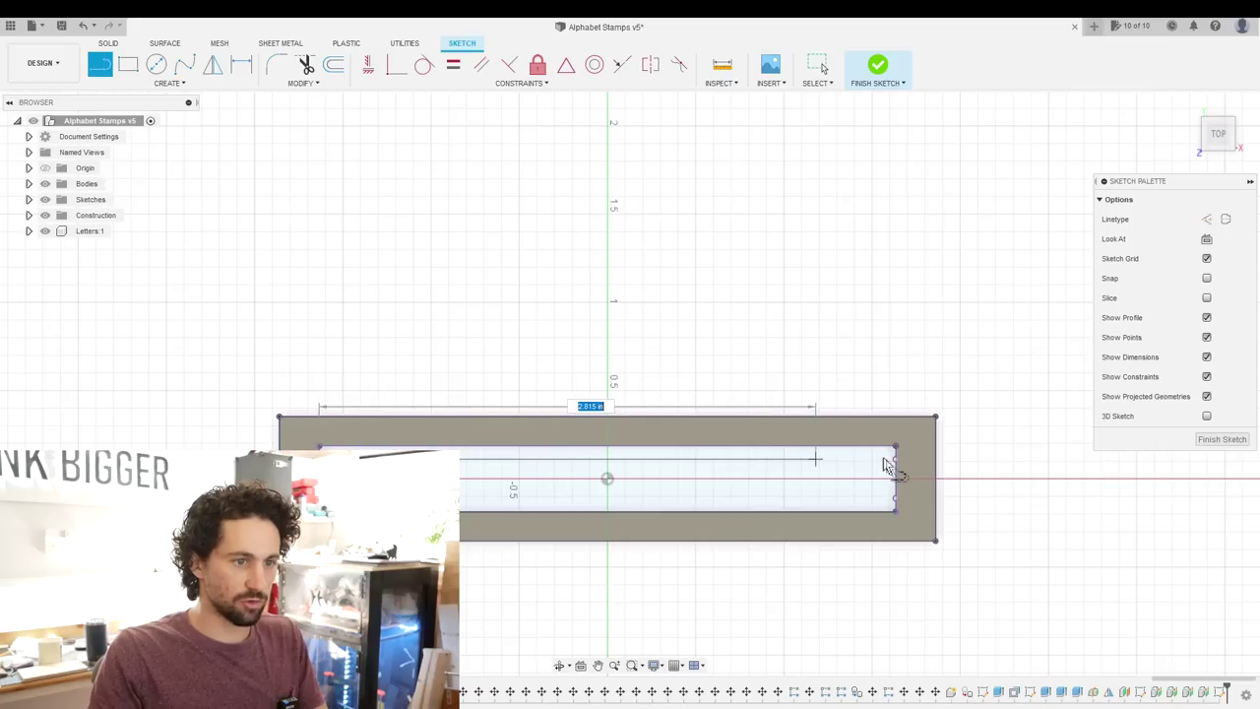
pyautogui.click(893, 459)
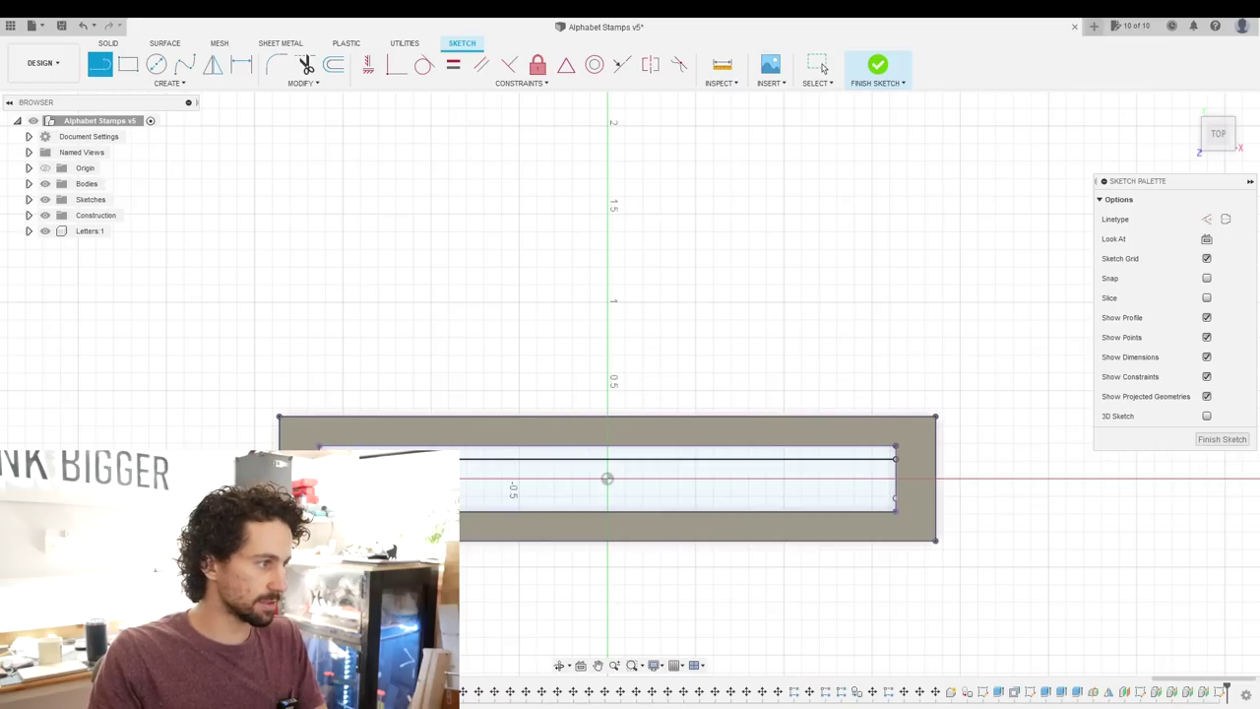
# Step: Extrude the two narrow profiles along the long sides of the frame opening to form block support ledges
pyautogui.keyDown('shift'); pyautogui.moveTo(608, 479); pyautogui.dragTo(614, 421, button='middle'); pyautogui.keyUp('shift')
pyautogui.click(570, 496)
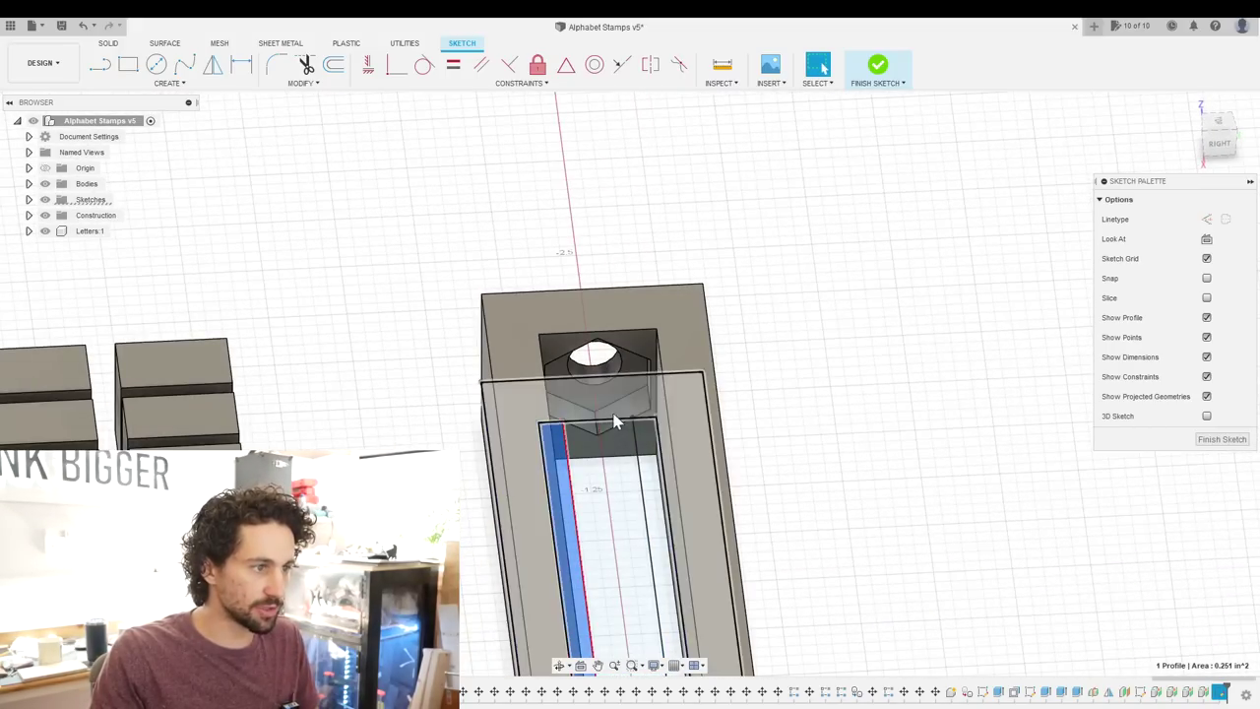
pyautogui.keyDown('shift'); pyautogui.click(658, 489); pyautogui.keyUp('shift')
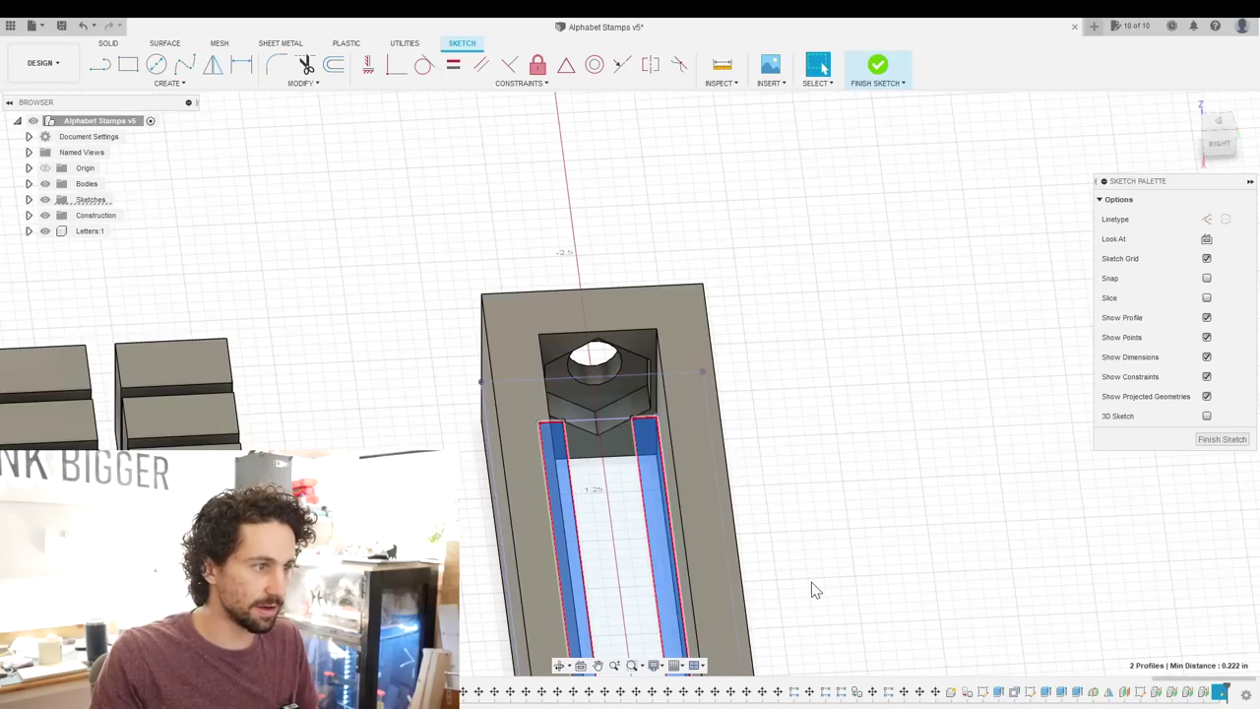
pyautogui.keyDown('shift'); pyautogui.moveTo(815, 588); pyautogui.dragTo(628, 474, button='middle'); pyautogui.keyUp('shift')
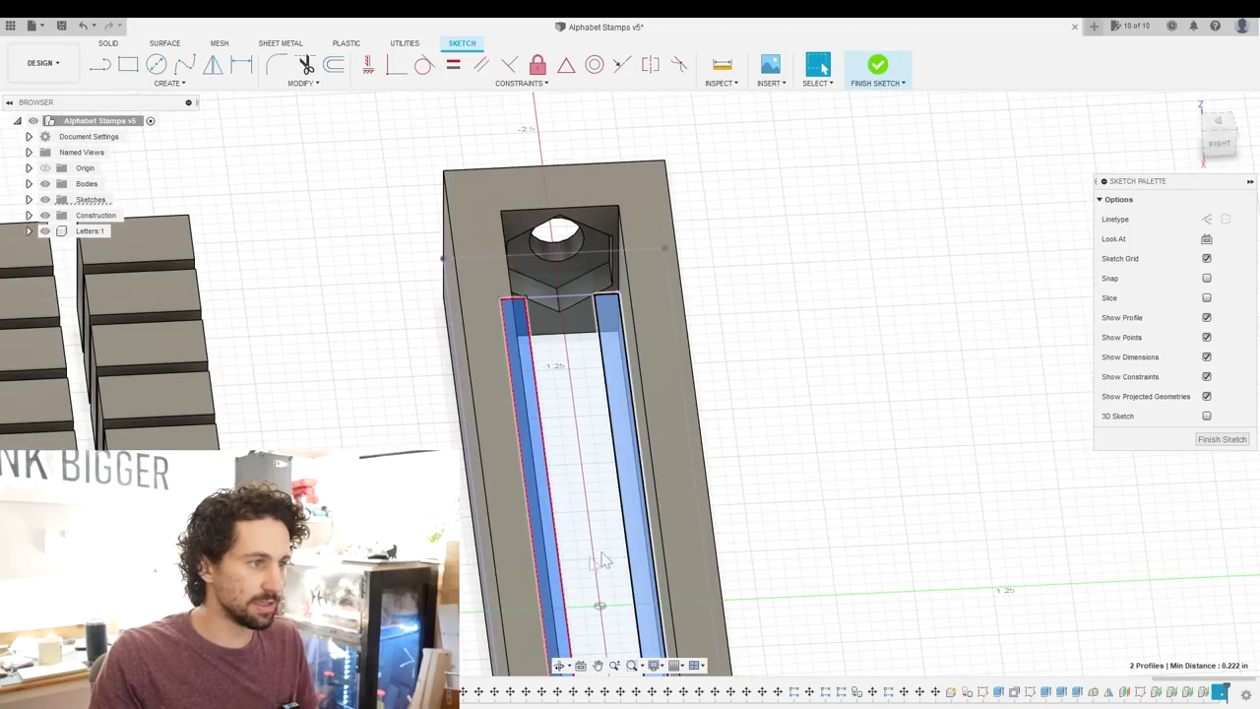
pyautogui.press('e')
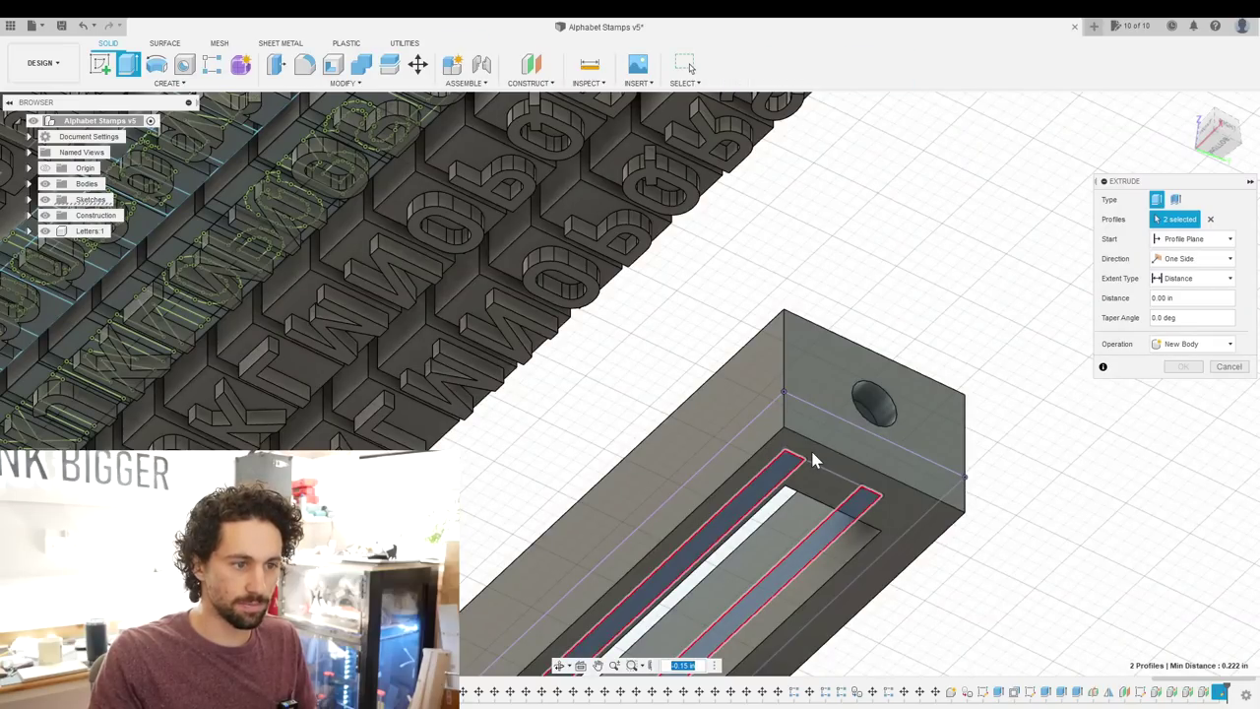
pyautogui.press('Escape')
pyautogui.keyDown('shift'); pyautogui.moveTo(813, 460); pyautogui.dragTo(659, 482, button='middle'); pyautogui.keyUp('shift')
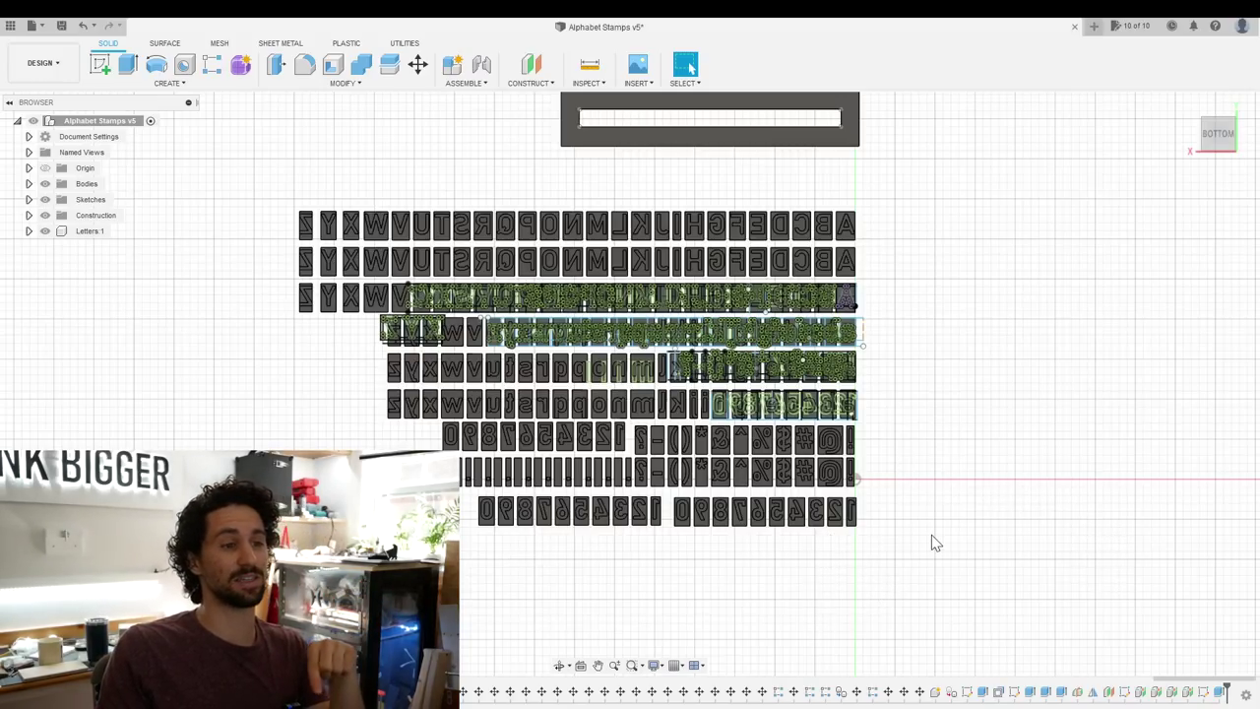
# Step: Start a sketch on the horizontal ground plane and add a user parameter CompartmentWidth of 1 in
pyautogui.moveTo(955, 384); pyautogui.dragTo(766, 437, button='middle')
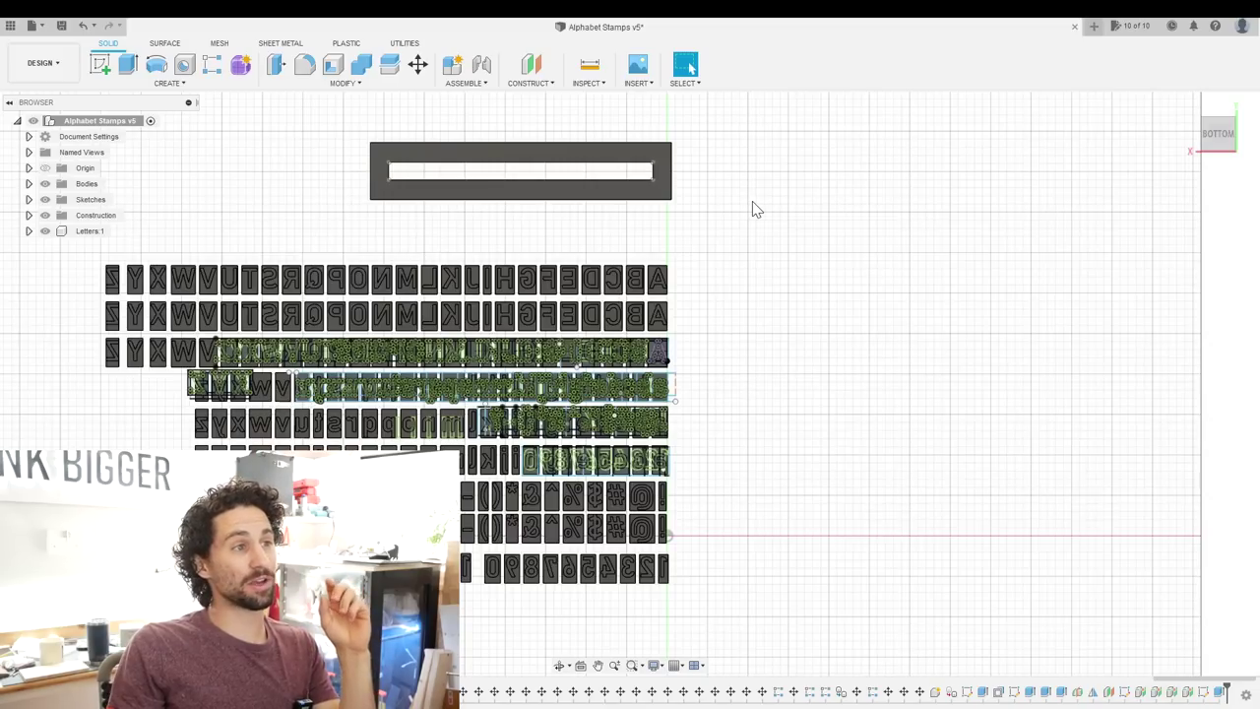
pyautogui.click(99, 64)
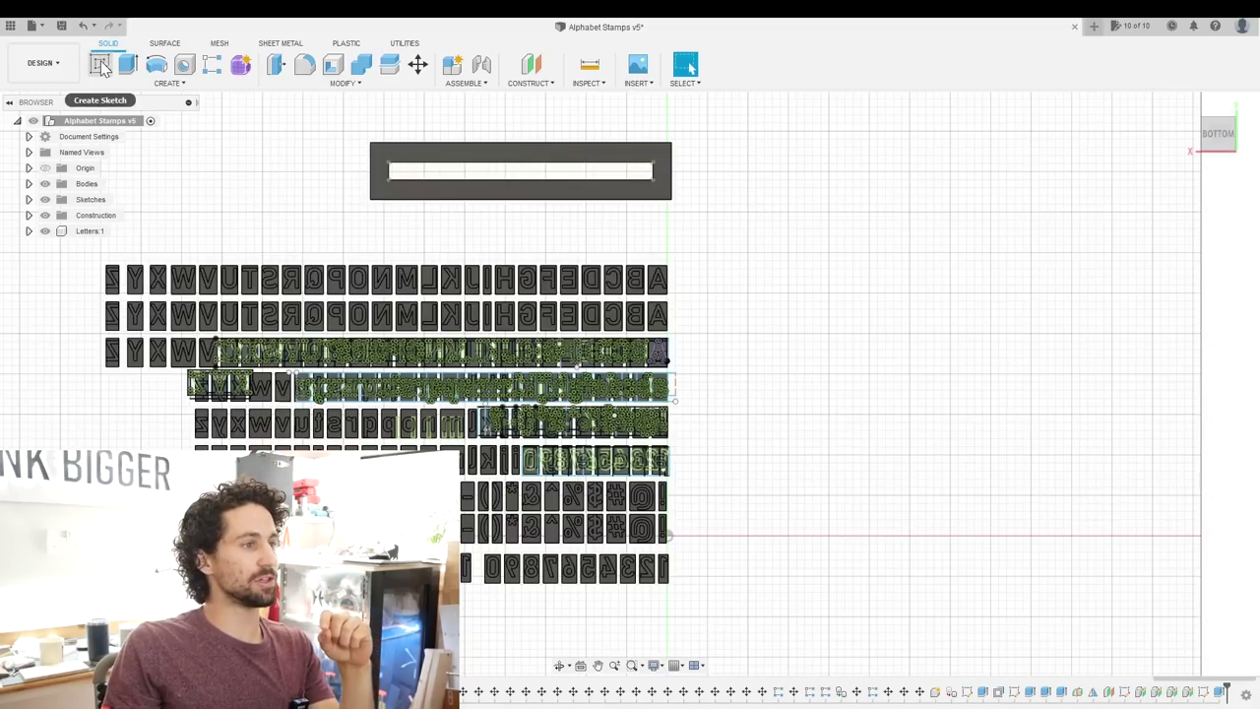
pyautogui.keyDown('shift'); pyautogui.moveTo(875, 450); pyautogui.dragTo(1252, 133, button='middle'); pyautogui.keyUp('shift')
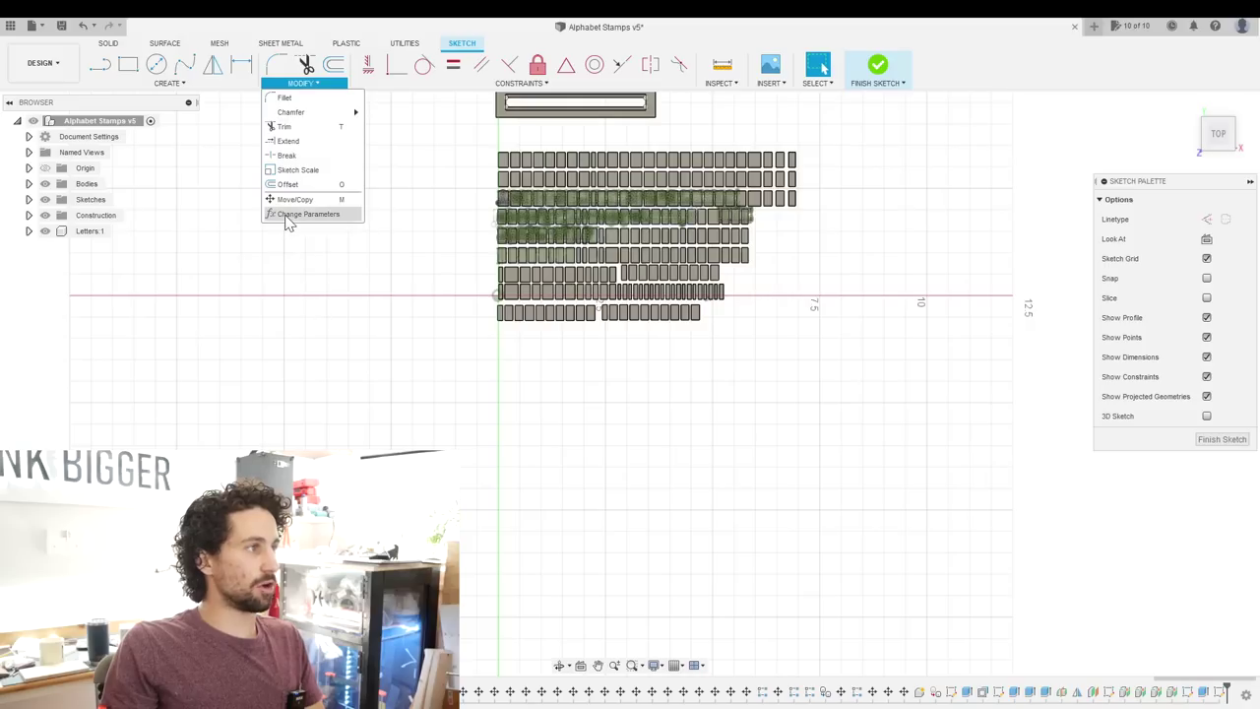
pyautogui.click(289, 214)
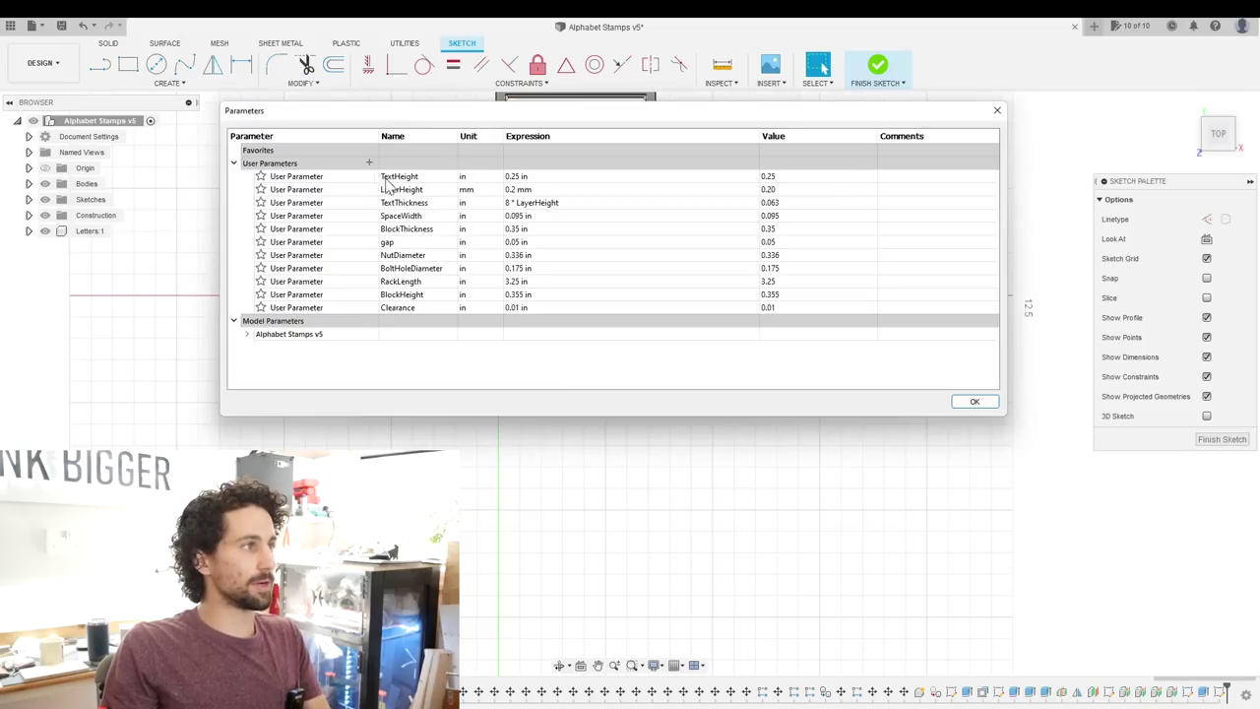
pyautogui.click(369, 164)
pyautogui.write('CompartmentWidth')
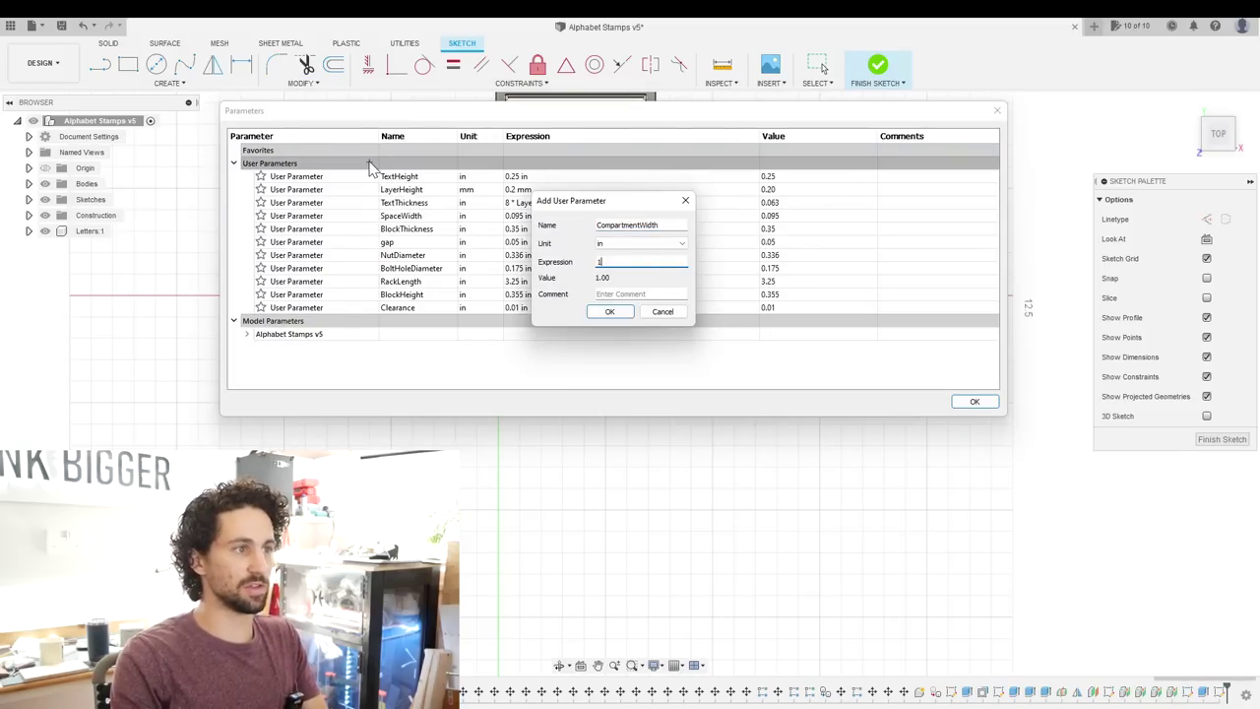
pyautogui.press('Return')
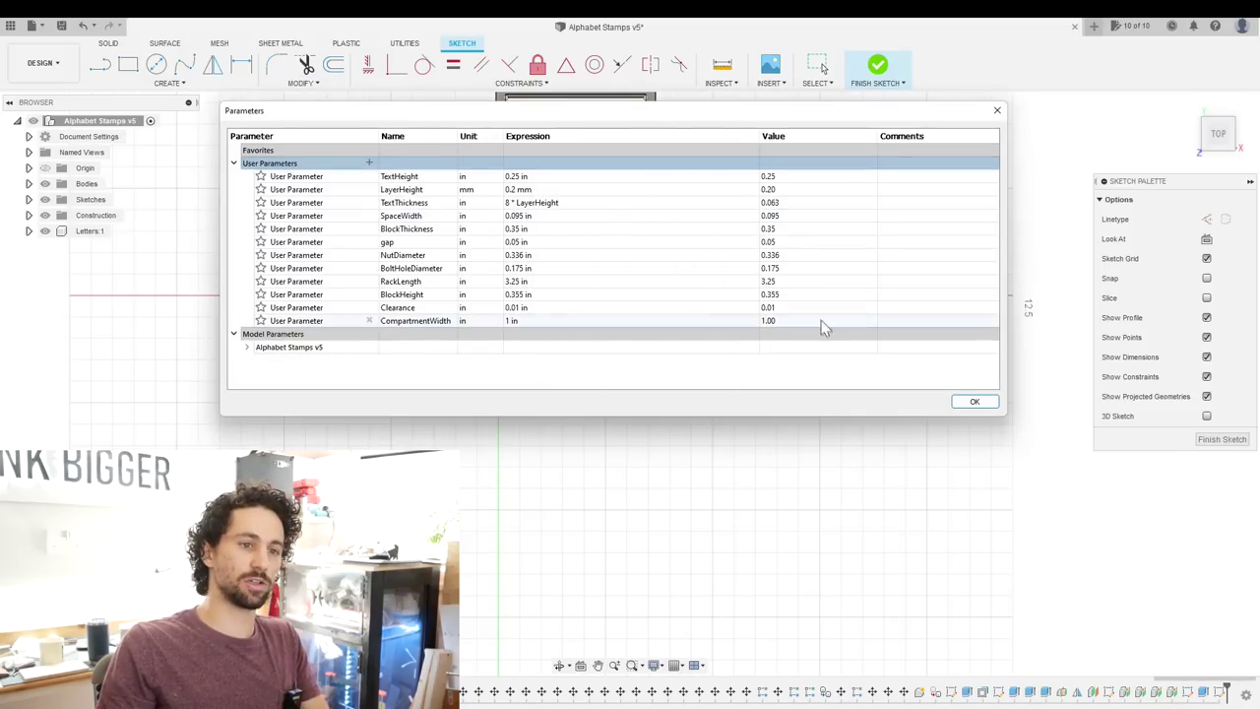
pyautogui.click(974, 401)
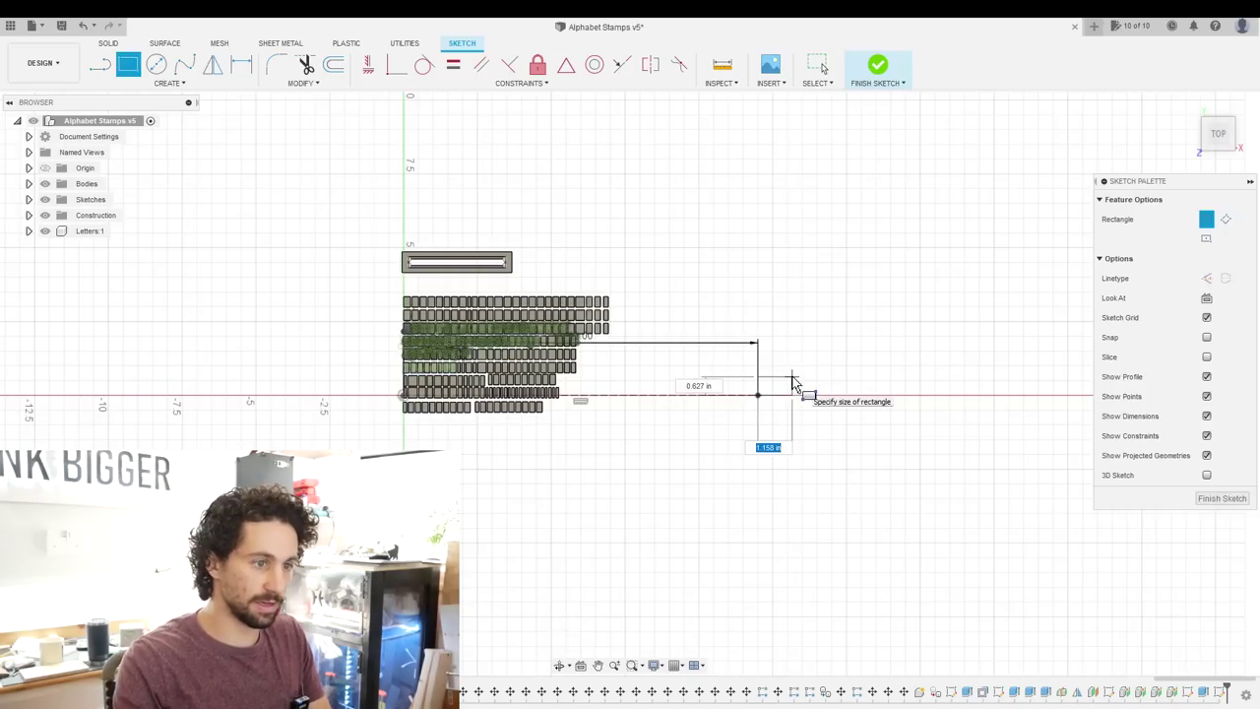
# Step: Draw a rectangle on the horizontal axis beyond the stamp blocks, with both its width and height set to CompartmentWidth
pyautogui.write('CompartmentWidth')
pyautogui.press('Tab')
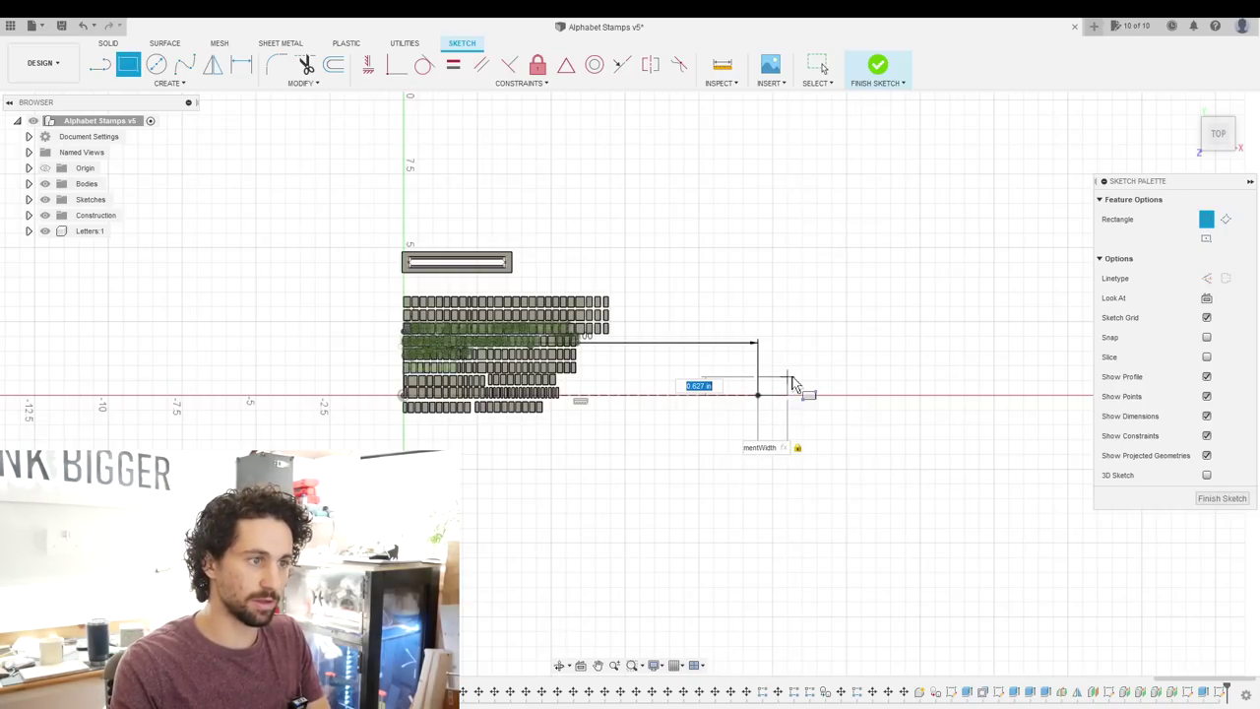
pyautogui.write('comp')
pyautogui.press('Return')
# Step: Set the CompartmentWidth parameter to 0.9 in and add a WallThickness user parameter of 0.1 in
pyautogui.click(510, 320)
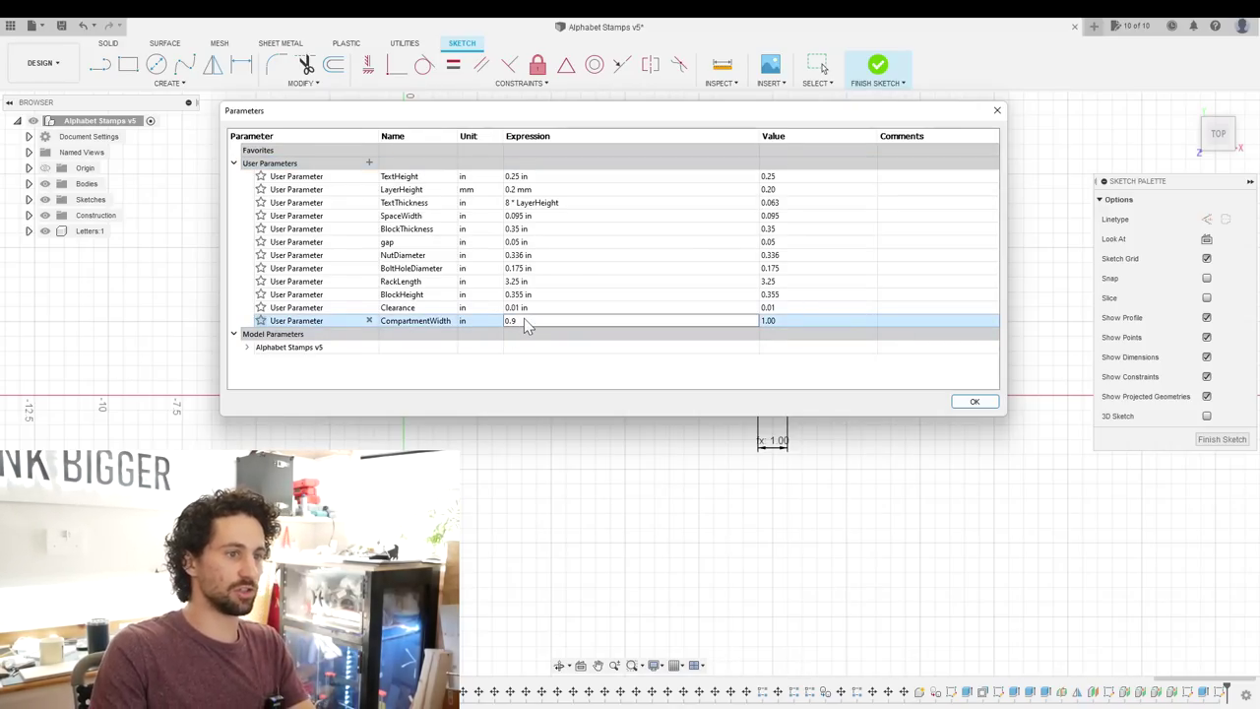
pyautogui.write('0.9')
pyautogui.press('Return')
pyautogui.click(369, 163)
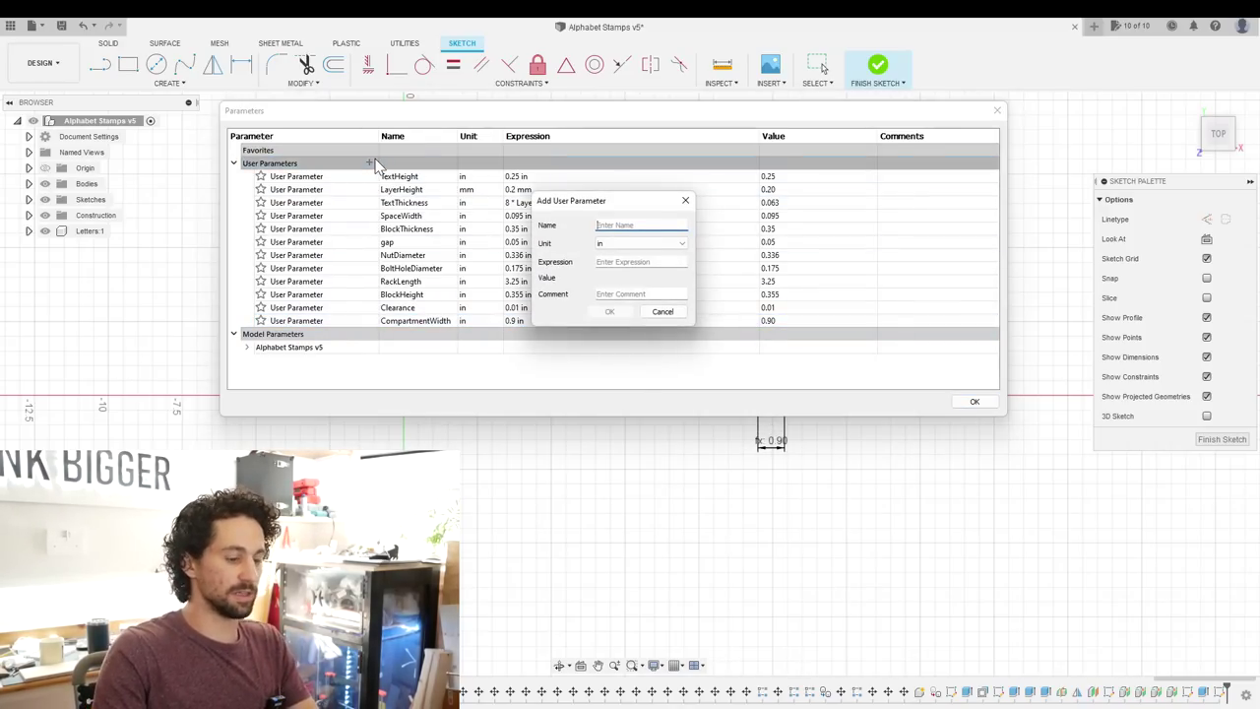
pyautogui.write('WallThickness')
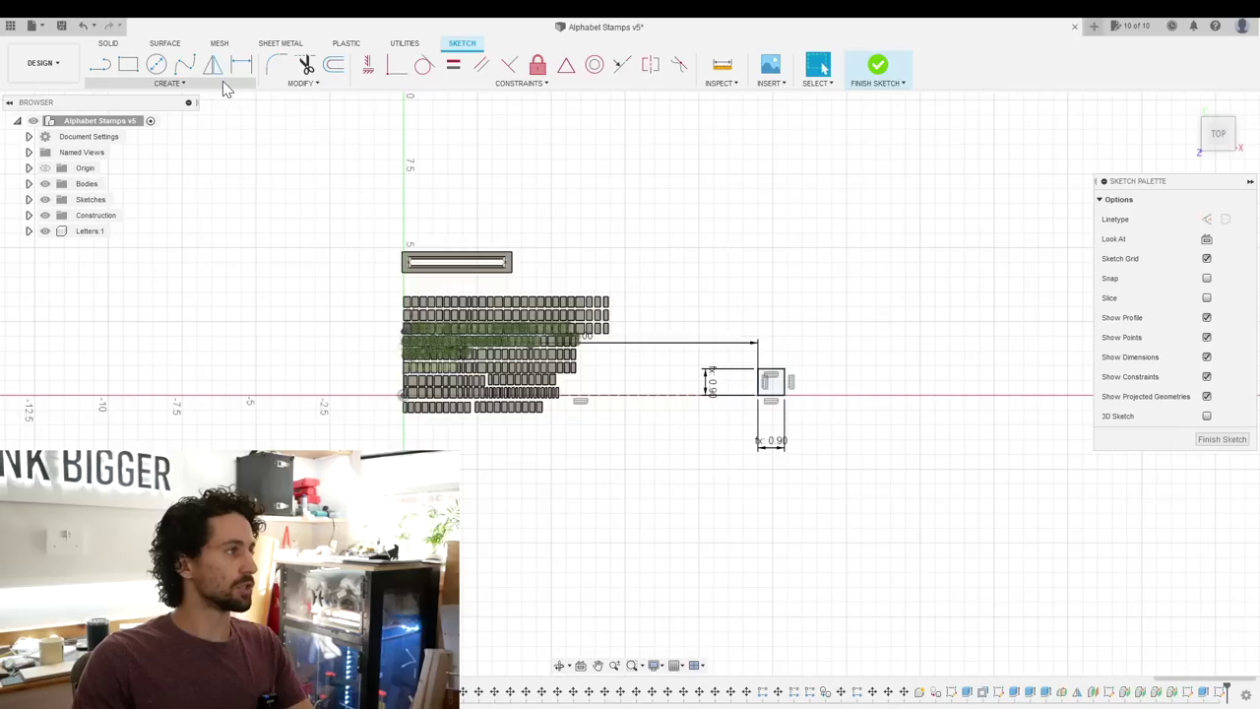
# Step: Start a rectangular pattern of the compartment square by spacing, with 8 horizontal instances at CompartmentWidth + WallThickness
pyautogui.click(167, 82)
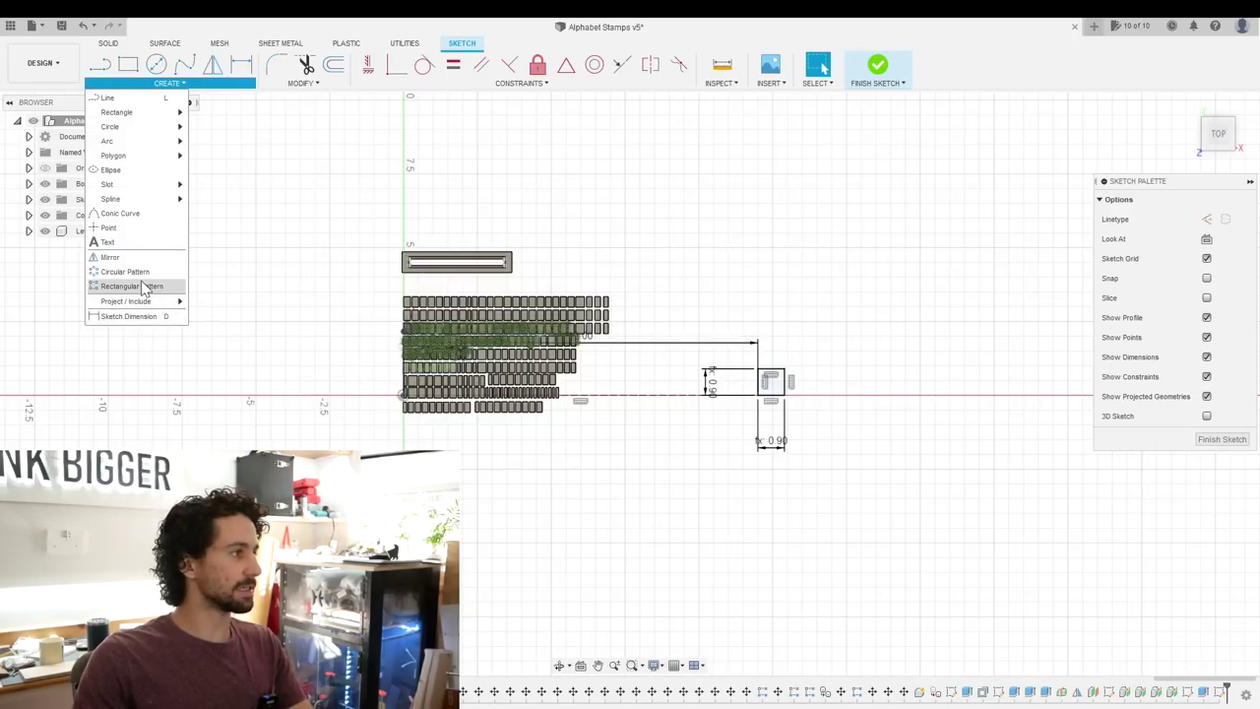
pyautogui.click(148, 286)
pyautogui.click(768, 380)
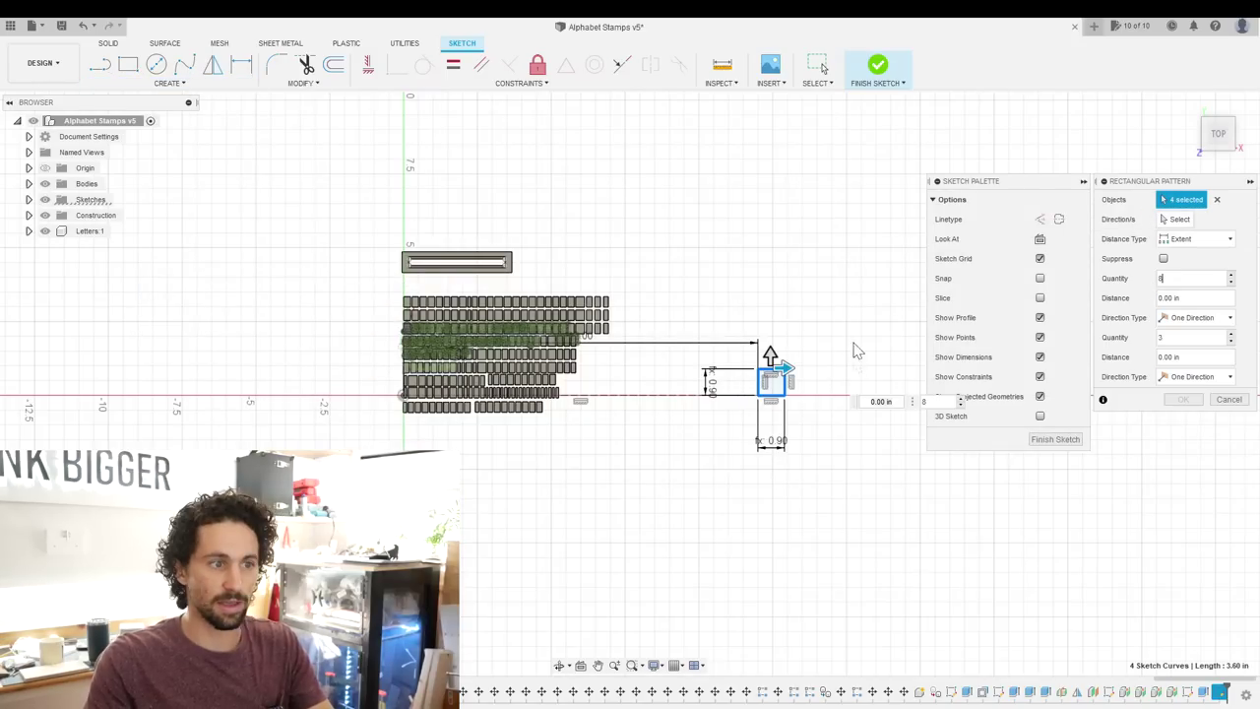
pyautogui.moveTo(812, 283); pyautogui.dragTo(746, 291, button='middle')
pyautogui.click(1196, 238)
pyautogui.click(1181, 272)
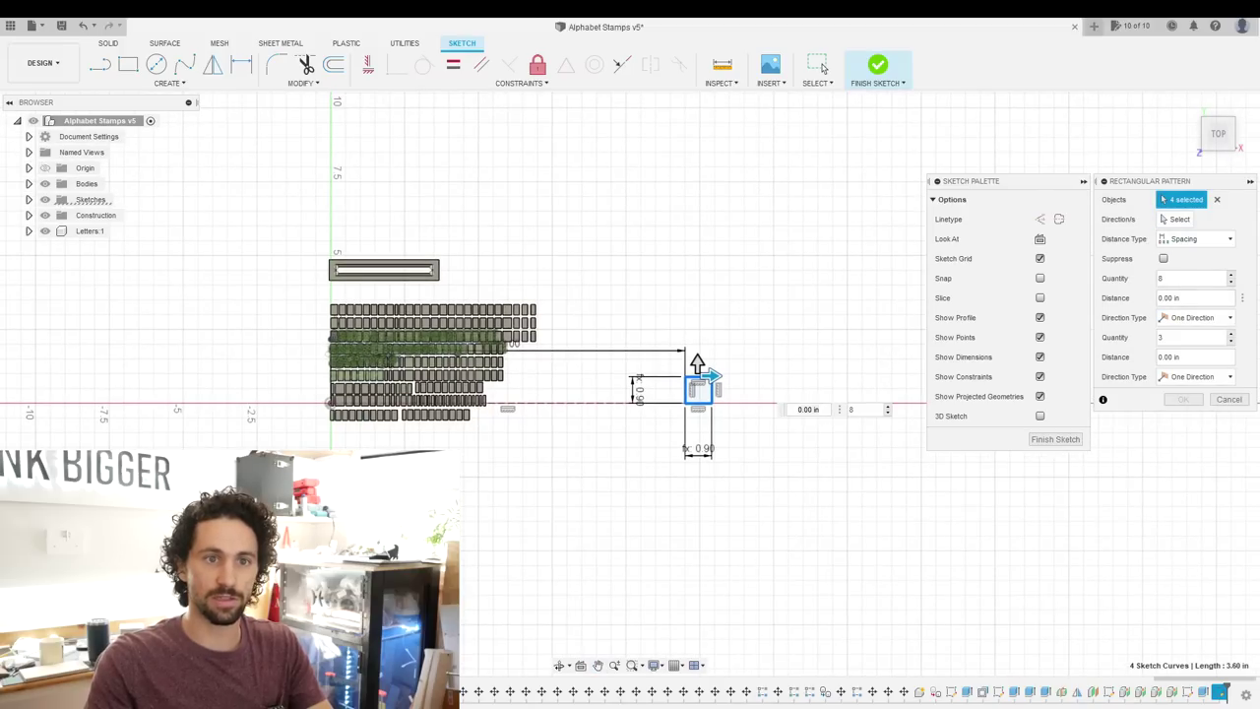
pyautogui.write('Comp')
pyautogui.press('Return')
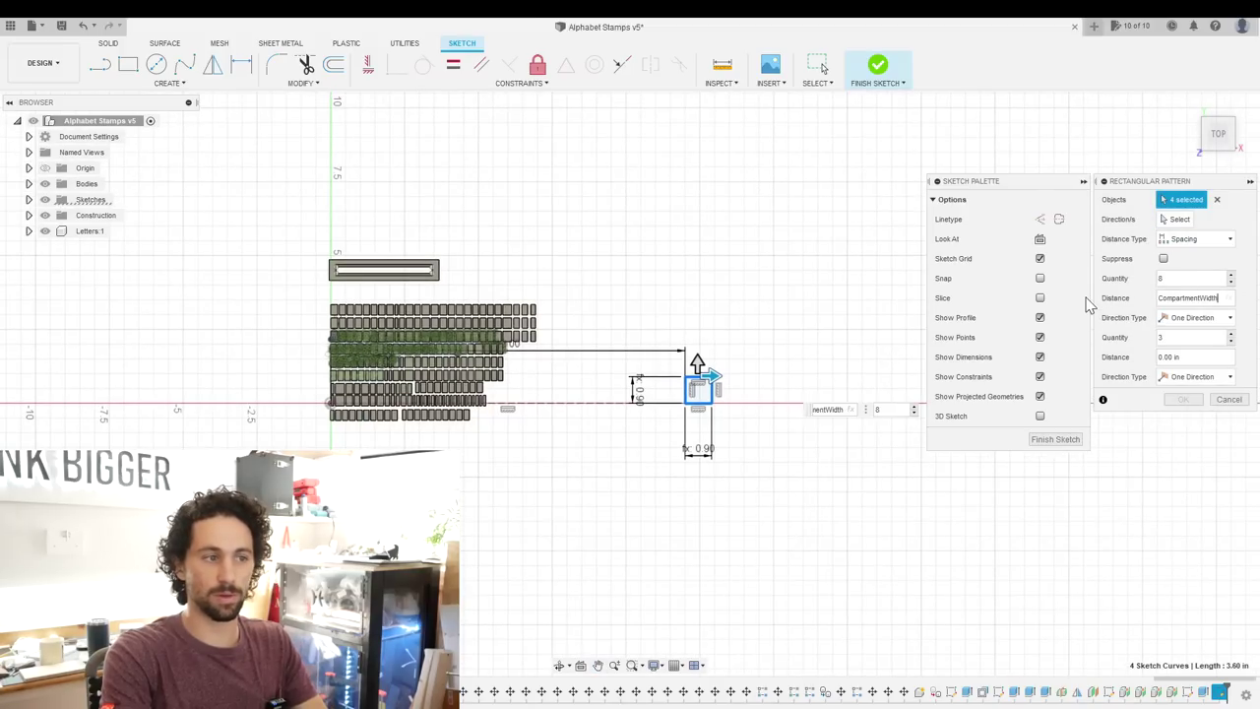
pyautogui.write('+Wal')
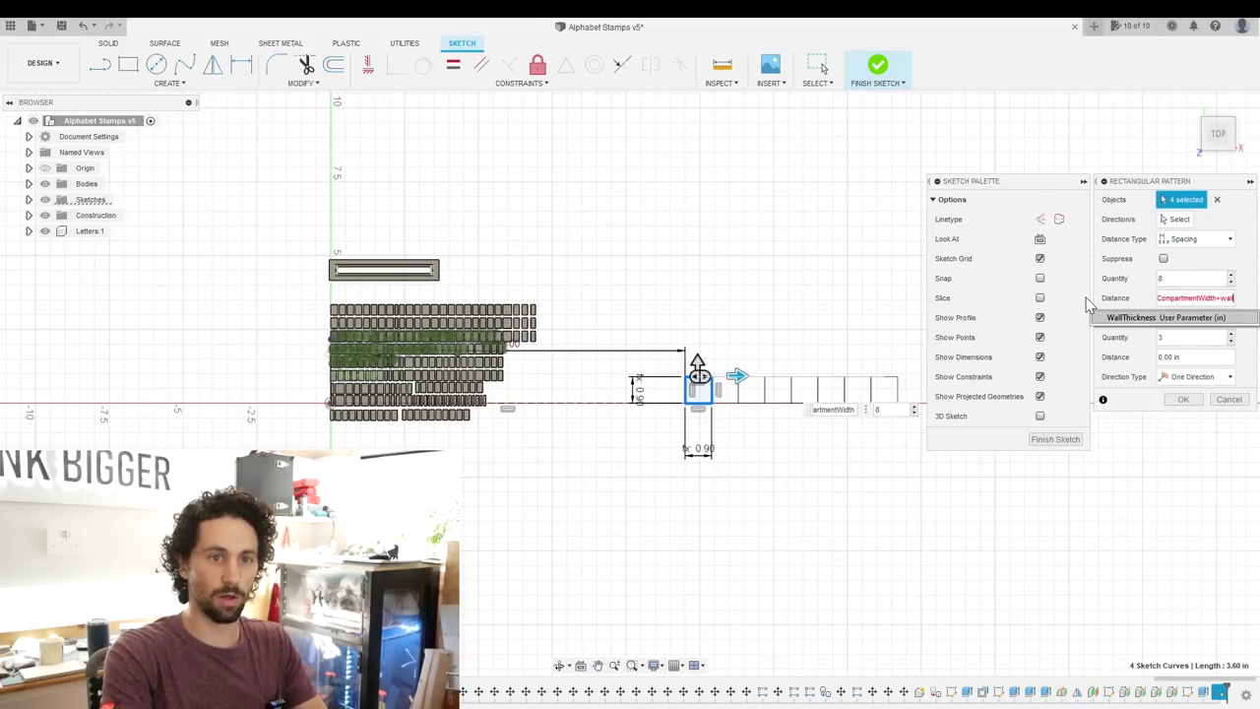
pyautogui.press('Return')
pyautogui.scroll(2, 1089, 304)
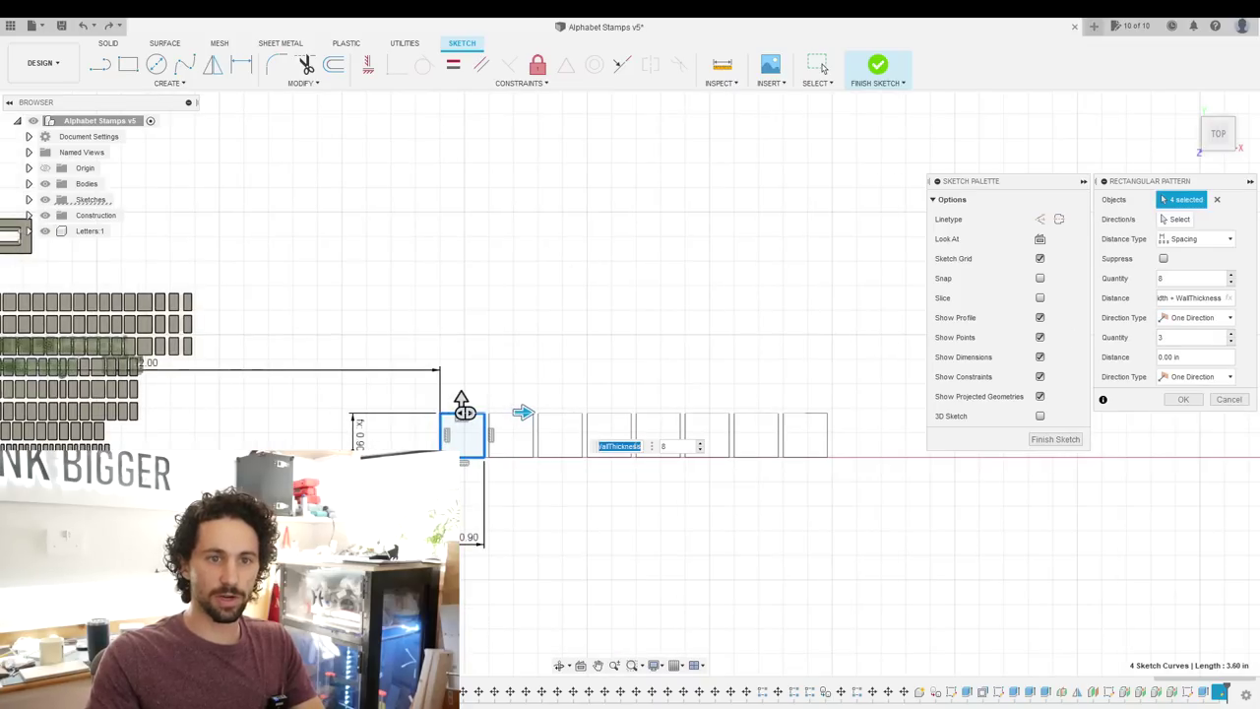
# Step: Set the pattern's vertical direction to 10 instances spaced CompartmentWidth + WallThickness and complete the compartment grid
pyautogui.write('10')
pyautogui.press('Tab')
pyautogui.write('Comp')
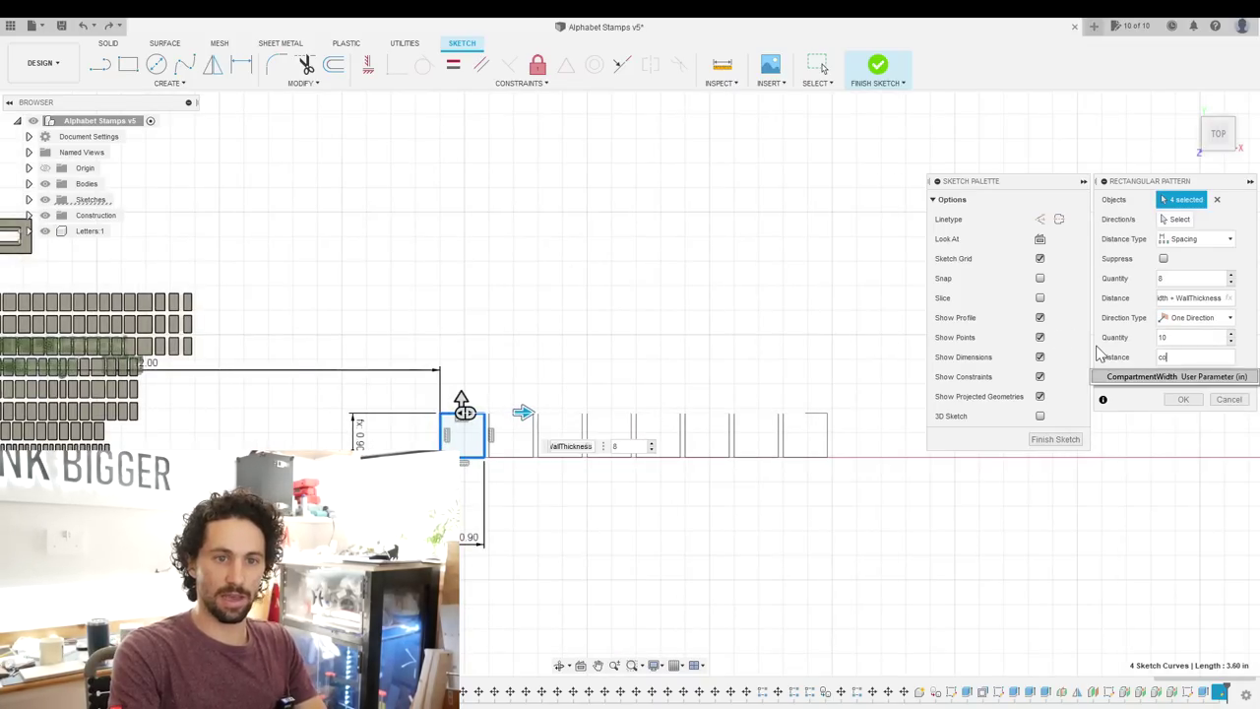
pyautogui.press('Return')
pyautogui.write('Wal')
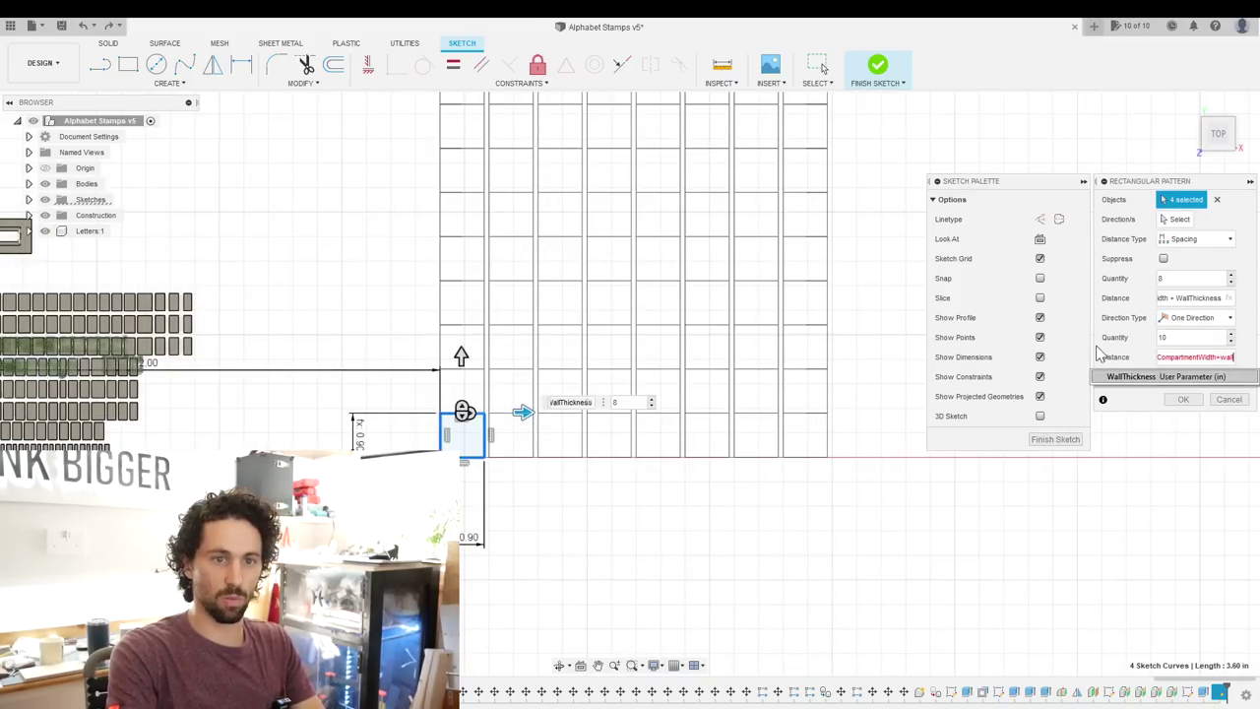
pyautogui.press('Return')
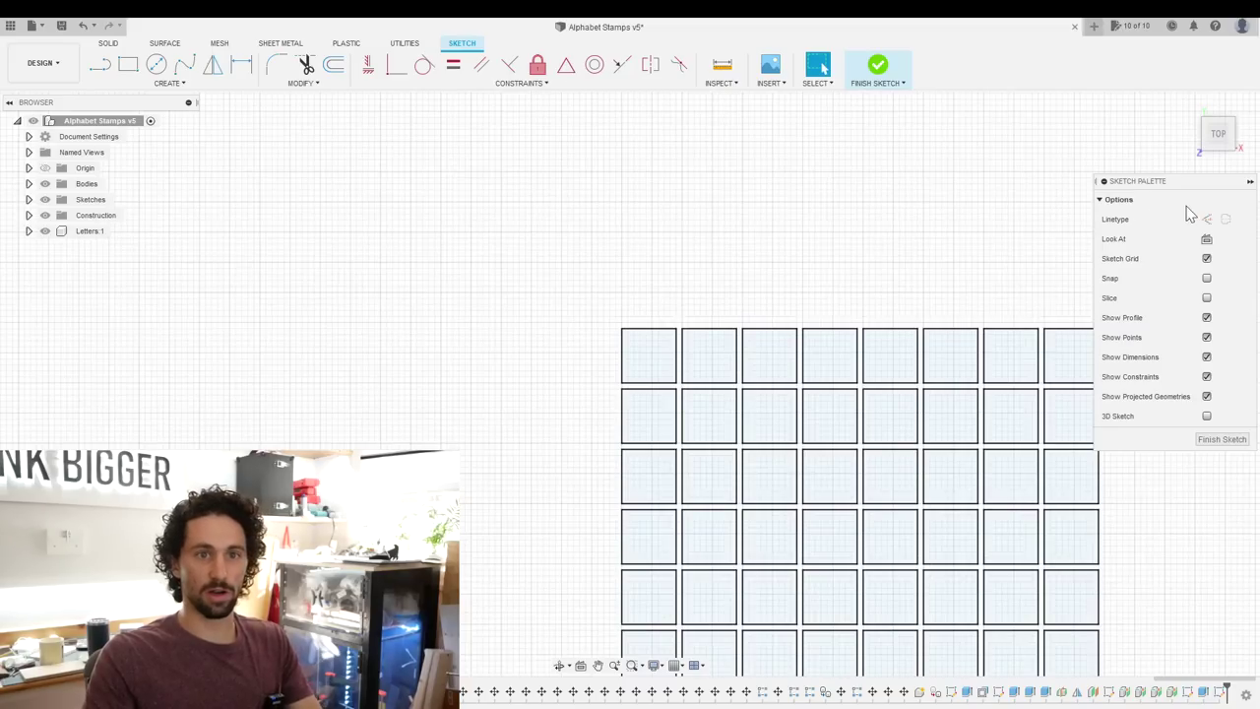
# Step: Draw a small square outward from the grid's upper-left corner with both sides set to WallThickness
pyautogui.press('r')
pyautogui.click(613, 319)
pyautogui.write('wall')
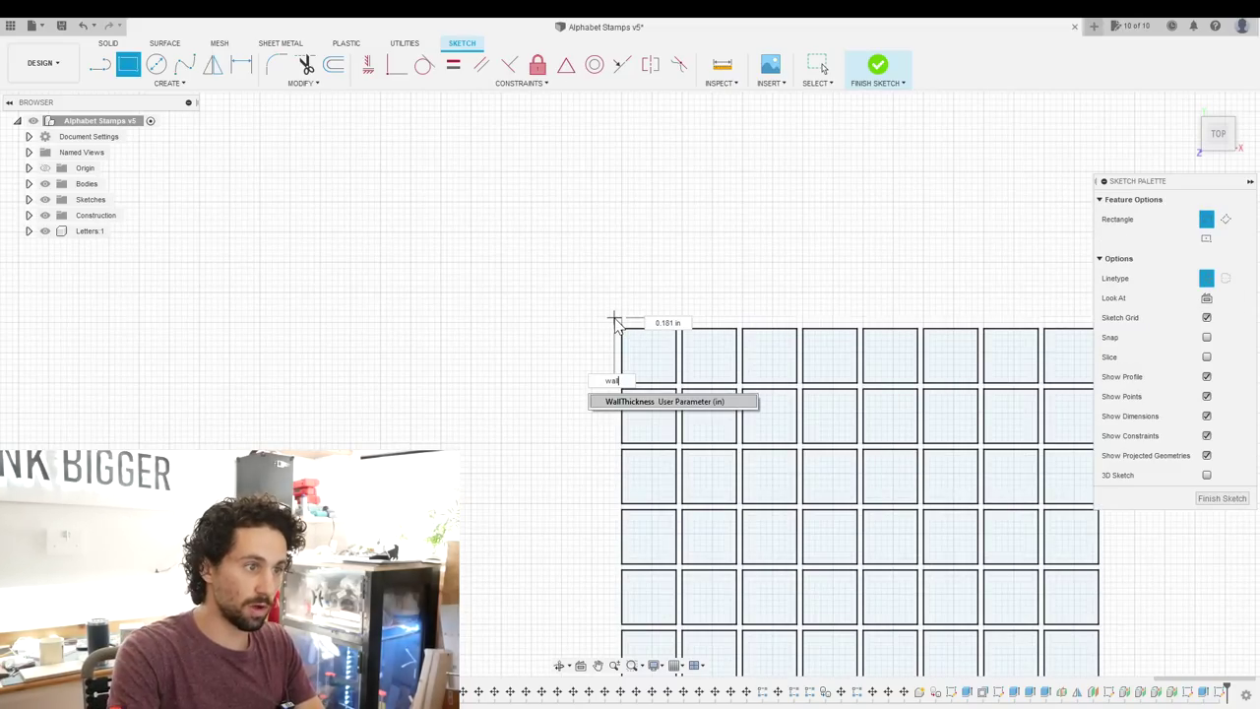
pyautogui.press('Return')
pyautogui.press('Tab')
pyautogui.write('wall')
pyautogui.press('Return')
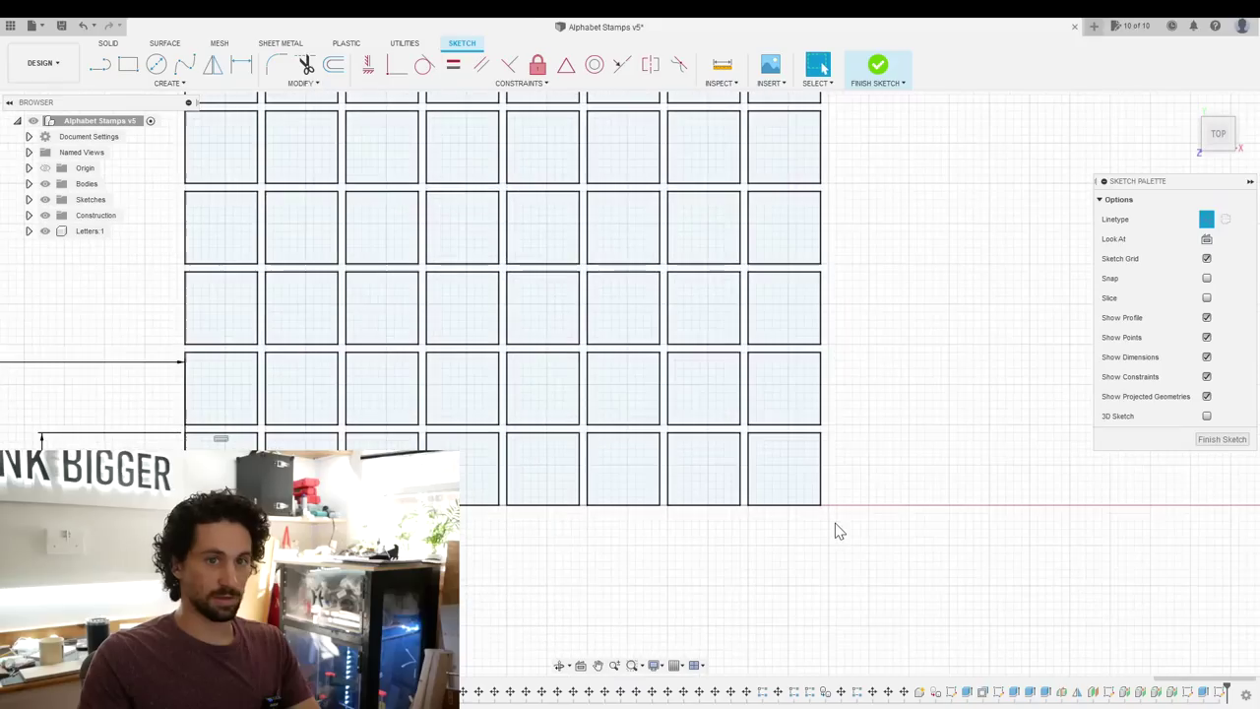
# Step: Draw a matching WallThickness square at the grid's lower-right corner and enclose the whole grid with an outer rectangle
pyautogui.press('r')
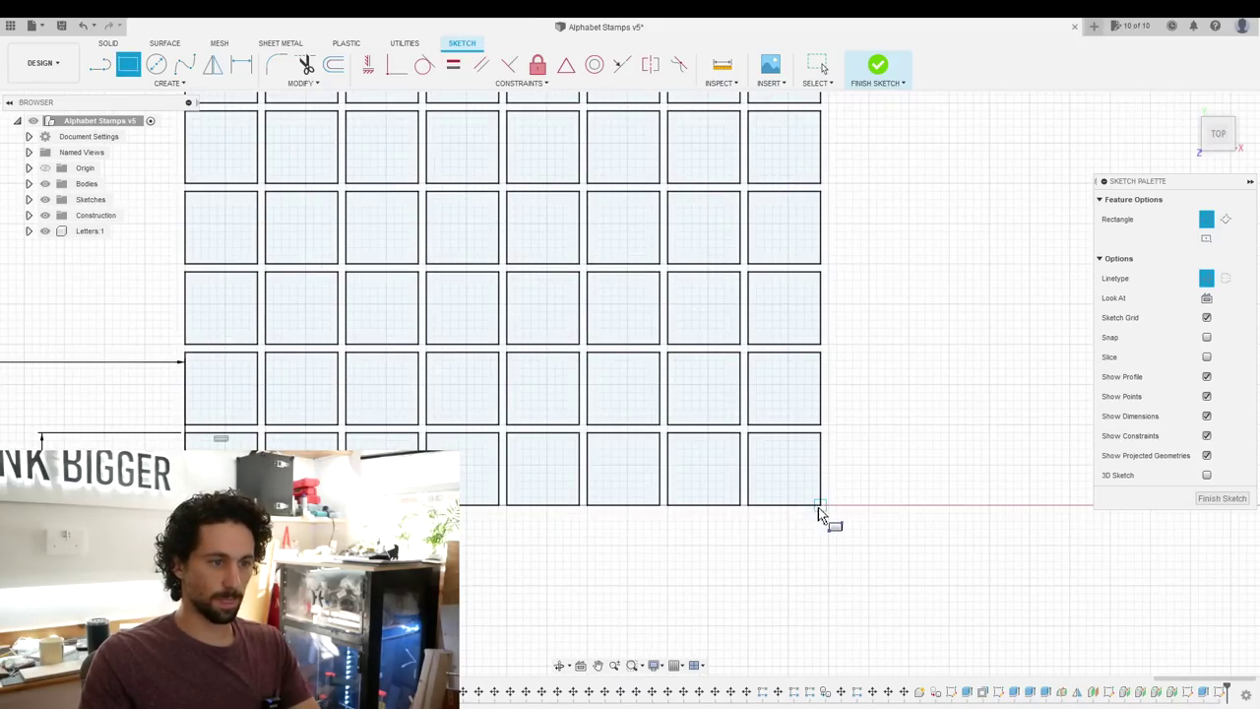
pyautogui.scroll(-5, 820, 511)
pyautogui.scroll(8, 555, 203)
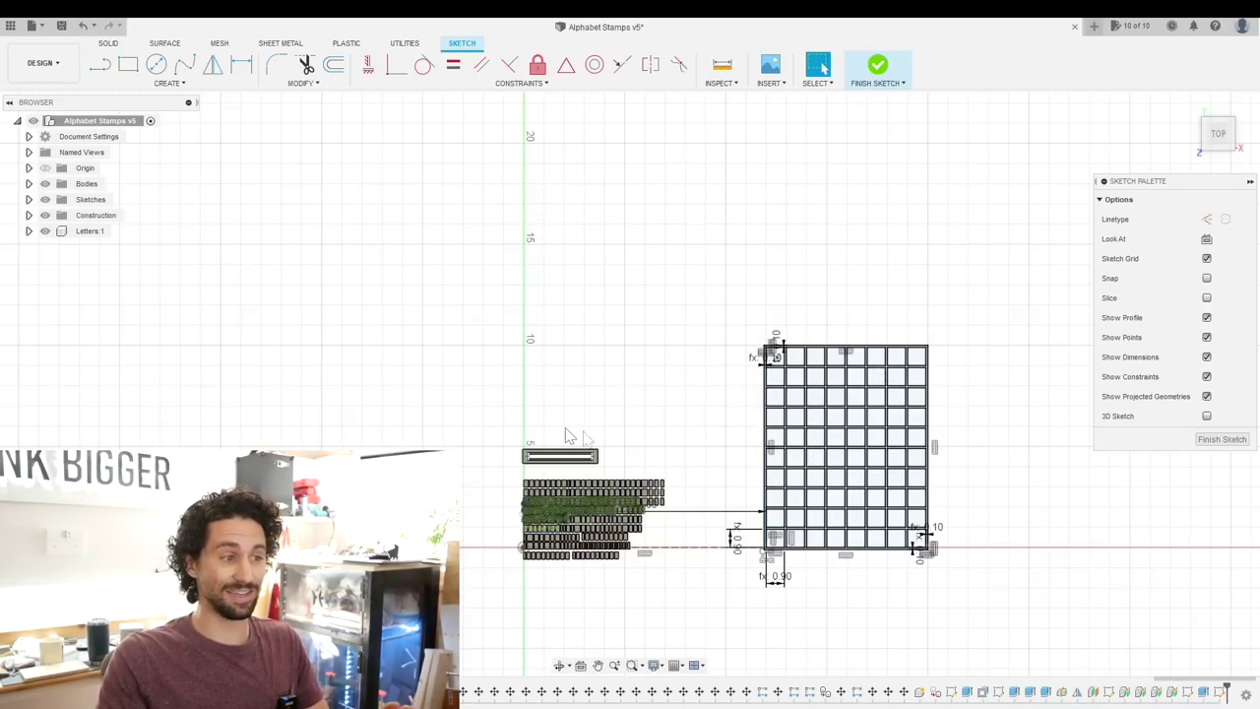
# Step: Draw lines separating the wall segments between the last column's upper cells, and extrude the remaining grid walls 0.5 in as a new body
pyautogui.scroll(3, 552, 443)
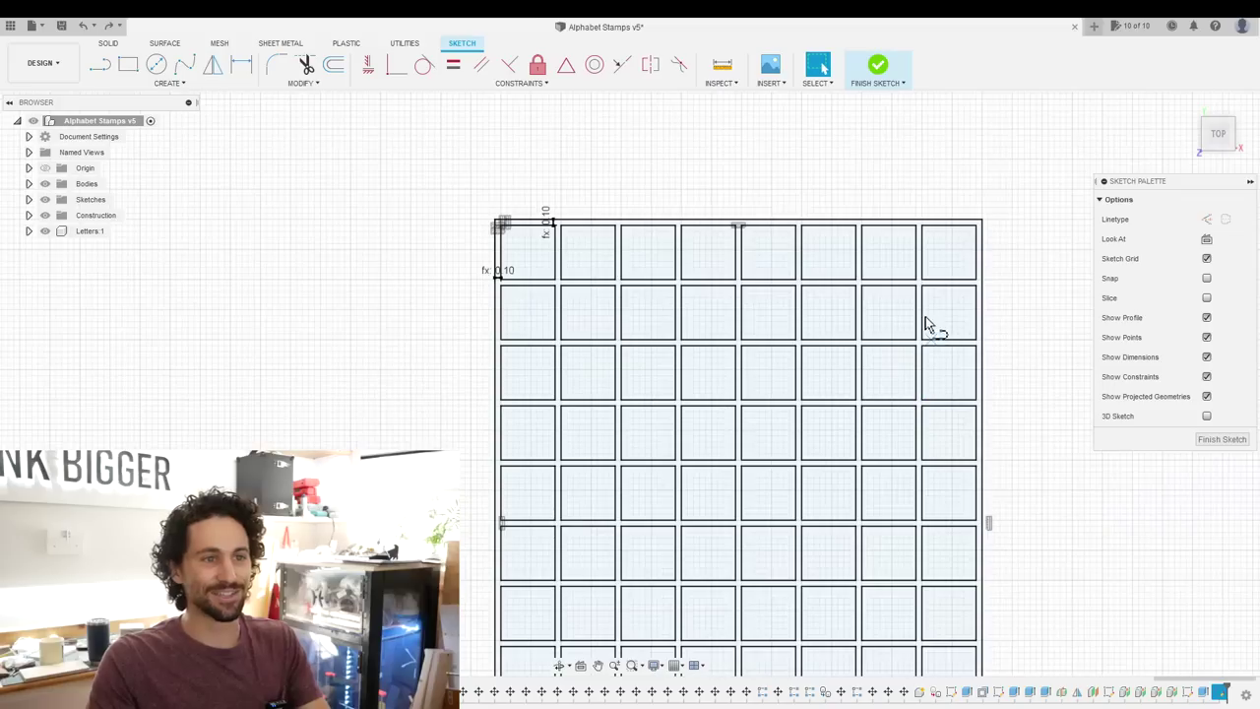
pyautogui.press('l')
pyautogui.click(925, 330)
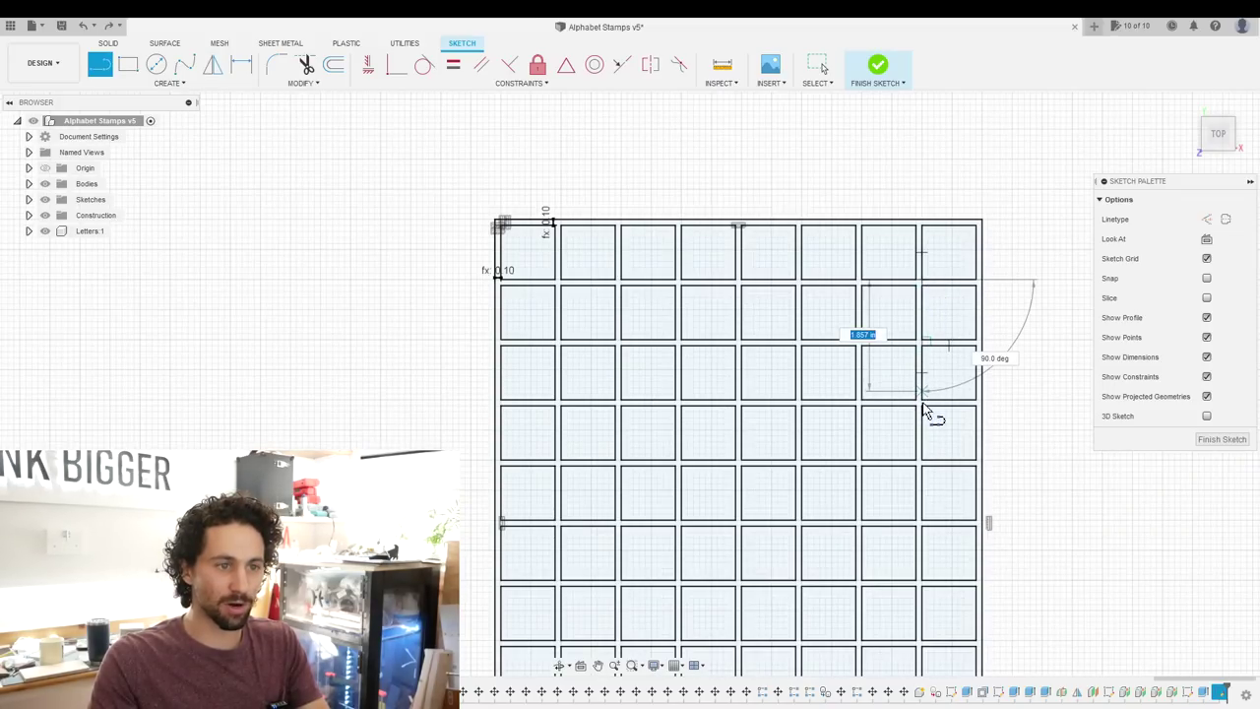
pyautogui.rightClick(848, 351)
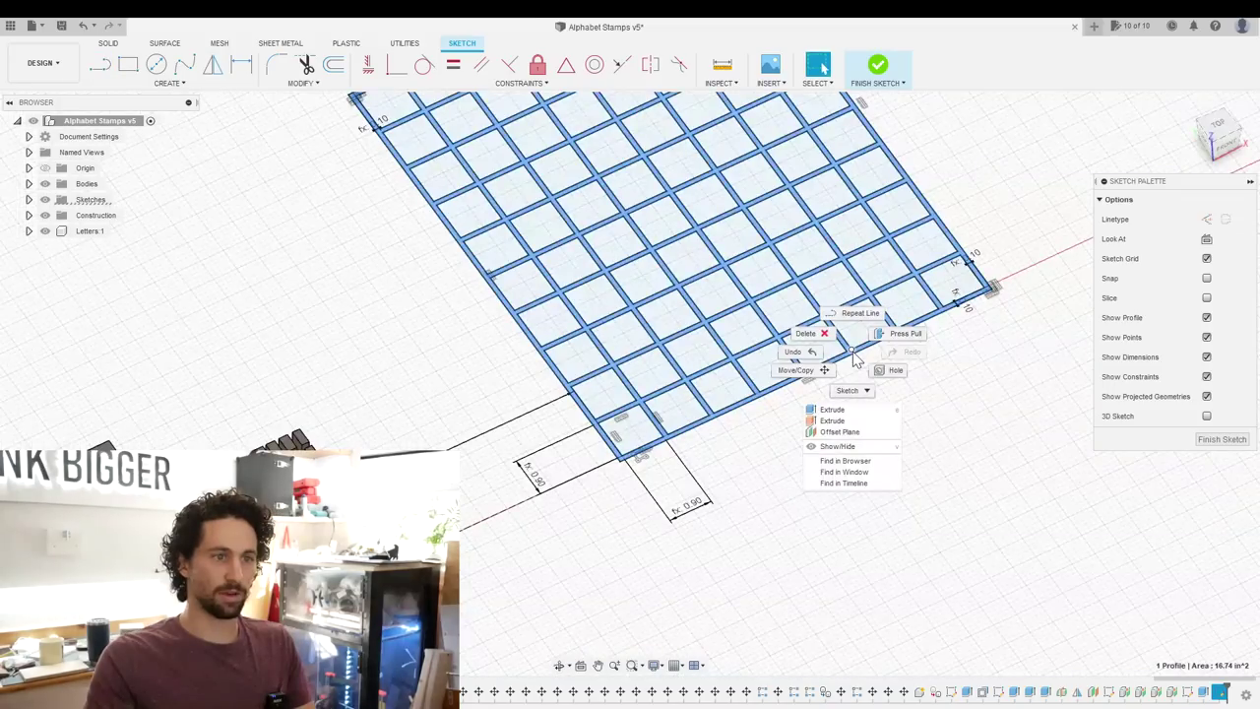
pyautogui.click(842, 410)
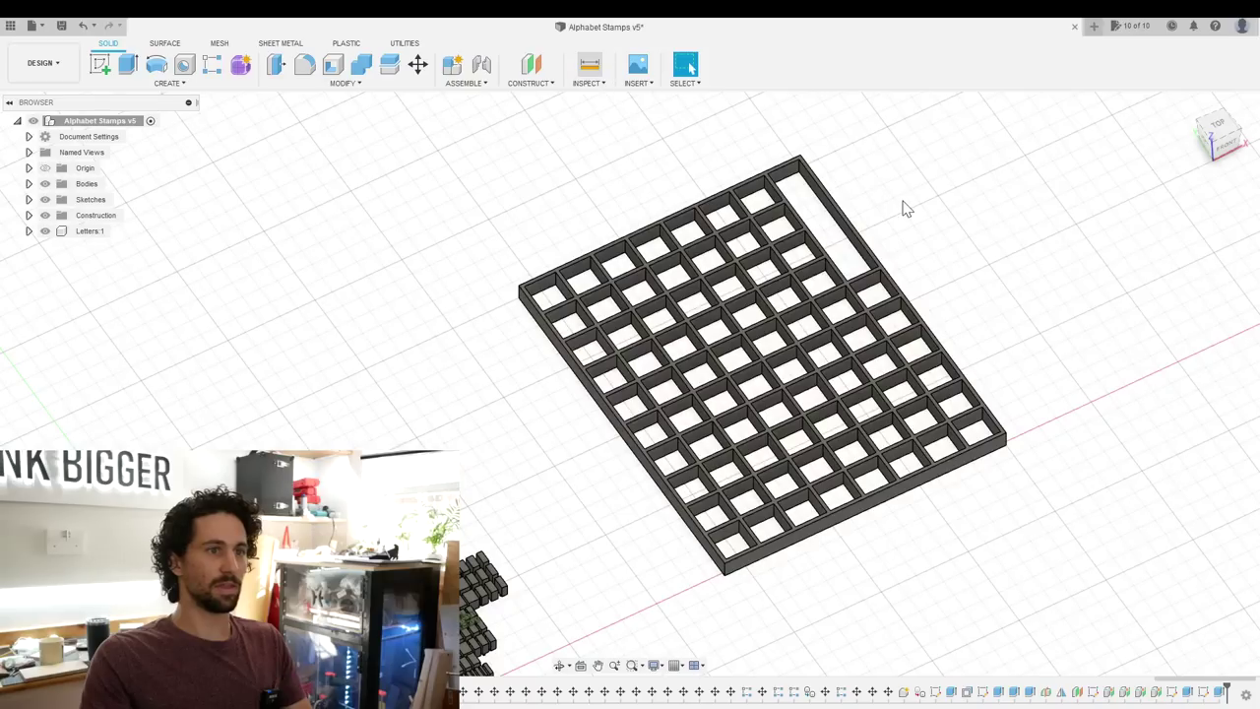
# Step: Measure the long edge of the elongated compartment in the storage grid
pyautogui.press('i')
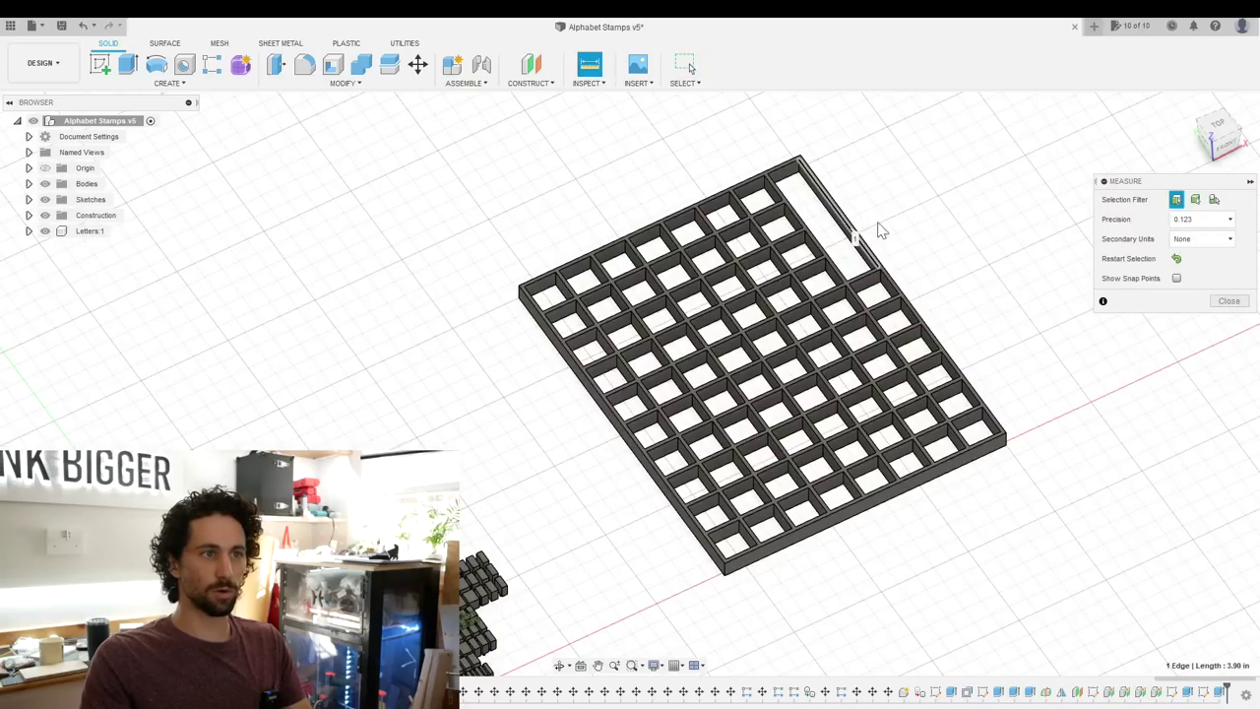
pyautogui.click(881, 229)
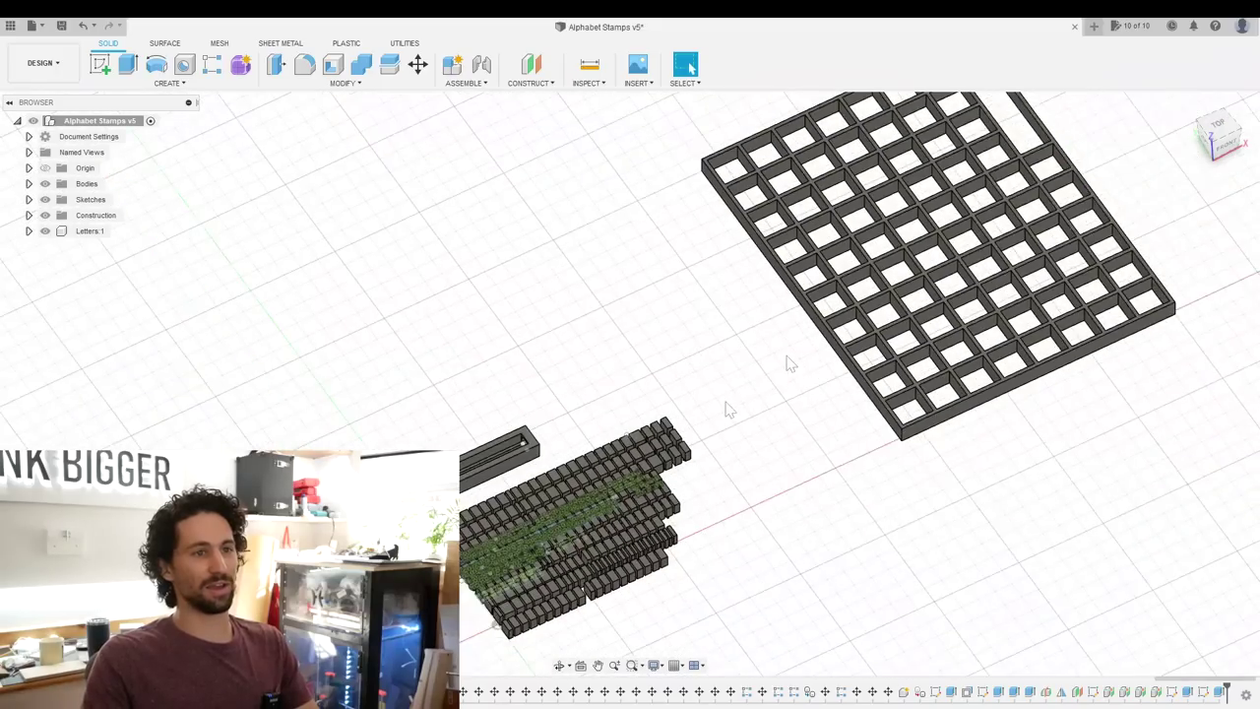
pyautogui.keyDown('shift'); pyautogui.moveTo(866, 394); pyautogui.dragTo(985, 374, button='middle'); pyautogui.keyUp('shift')
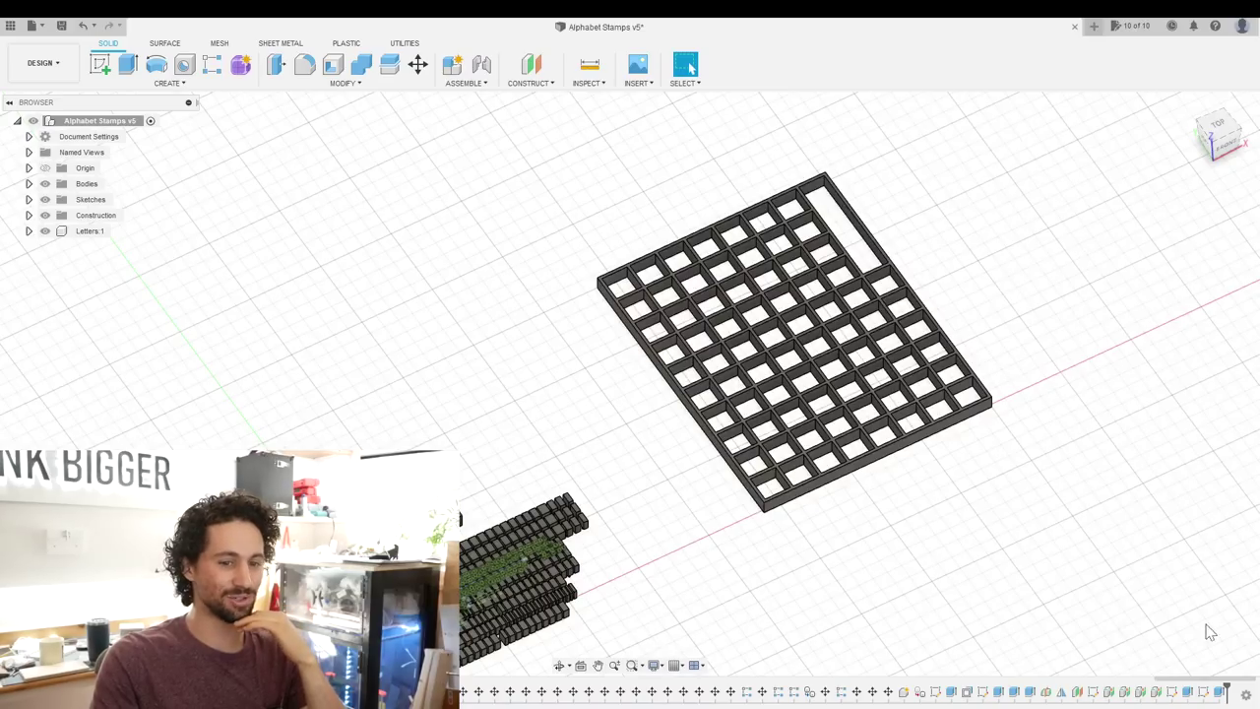
# Step: Reopen the wall sketch and its 0.5 in extrusion, and exclude the wall segment closing the elongated compartment to lengthen it by one cell
pyautogui.click(1204, 692)
pyautogui.rightClick(1209, 695)
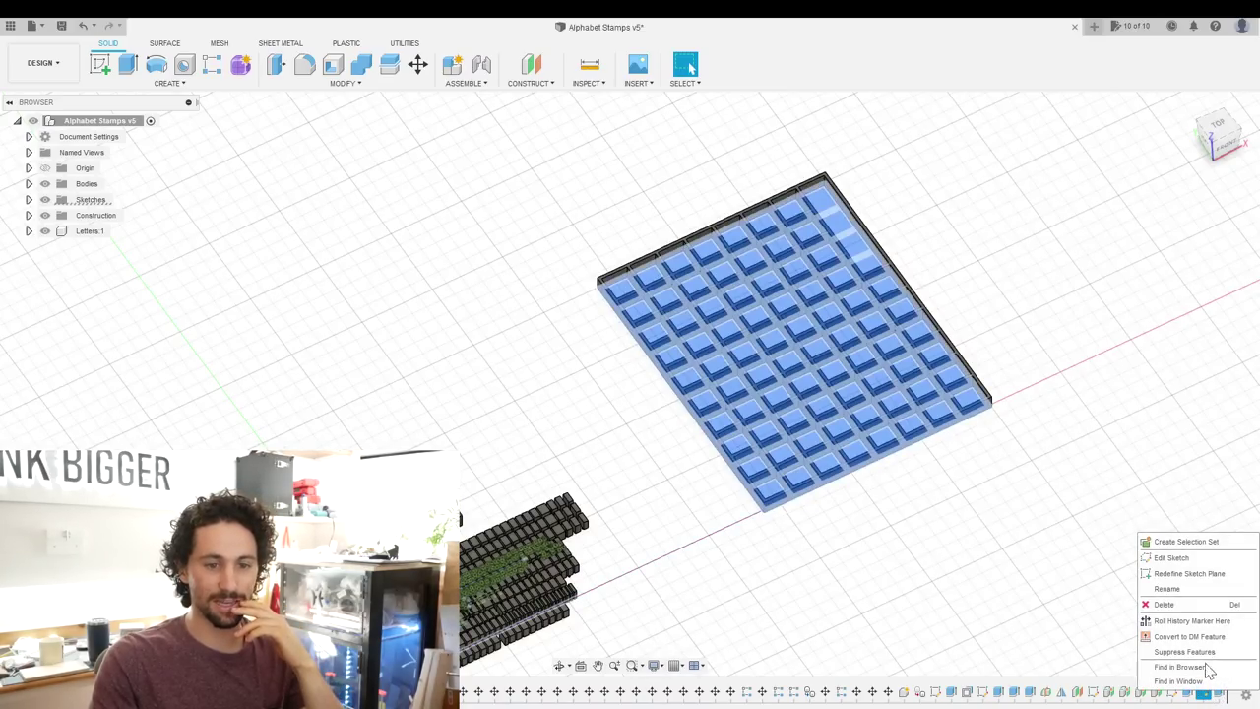
pyautogui.click(1202, 668)
pyautogui.click(1221, 439)
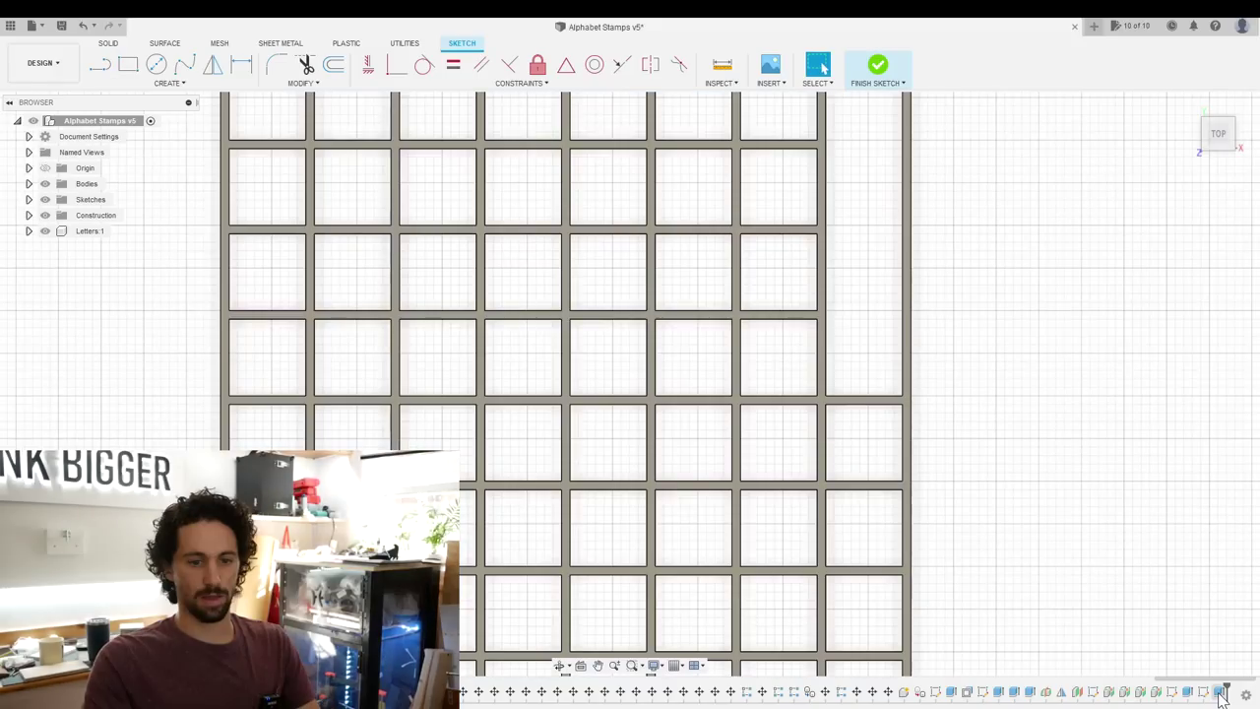
pyautogui.rightClick(1224, 694)
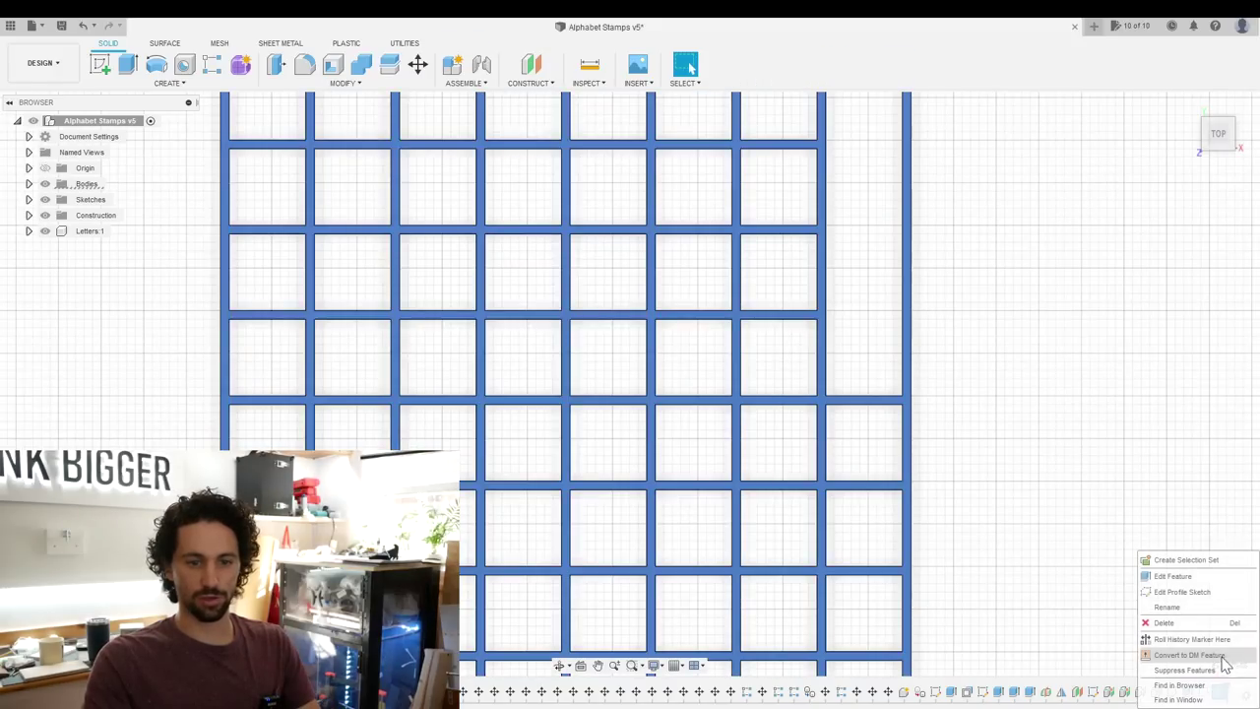
pyautogui.click(1226, 578)
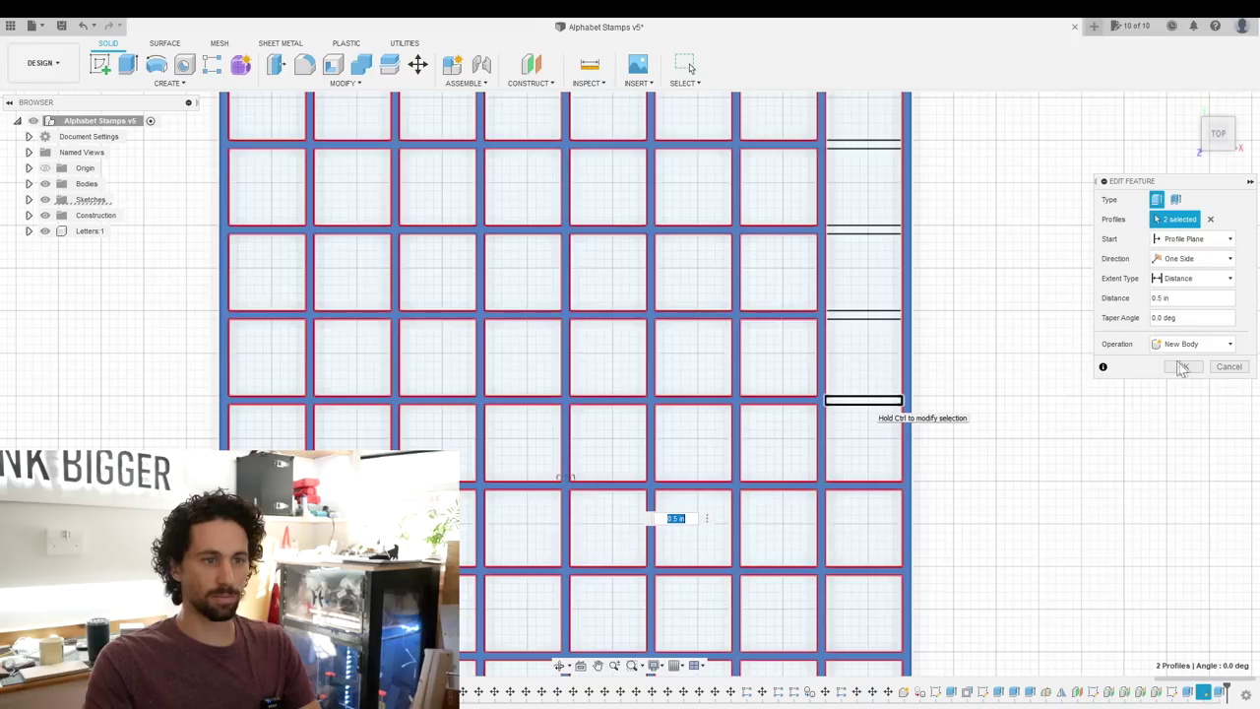
pyautogui.click(1179, 373)
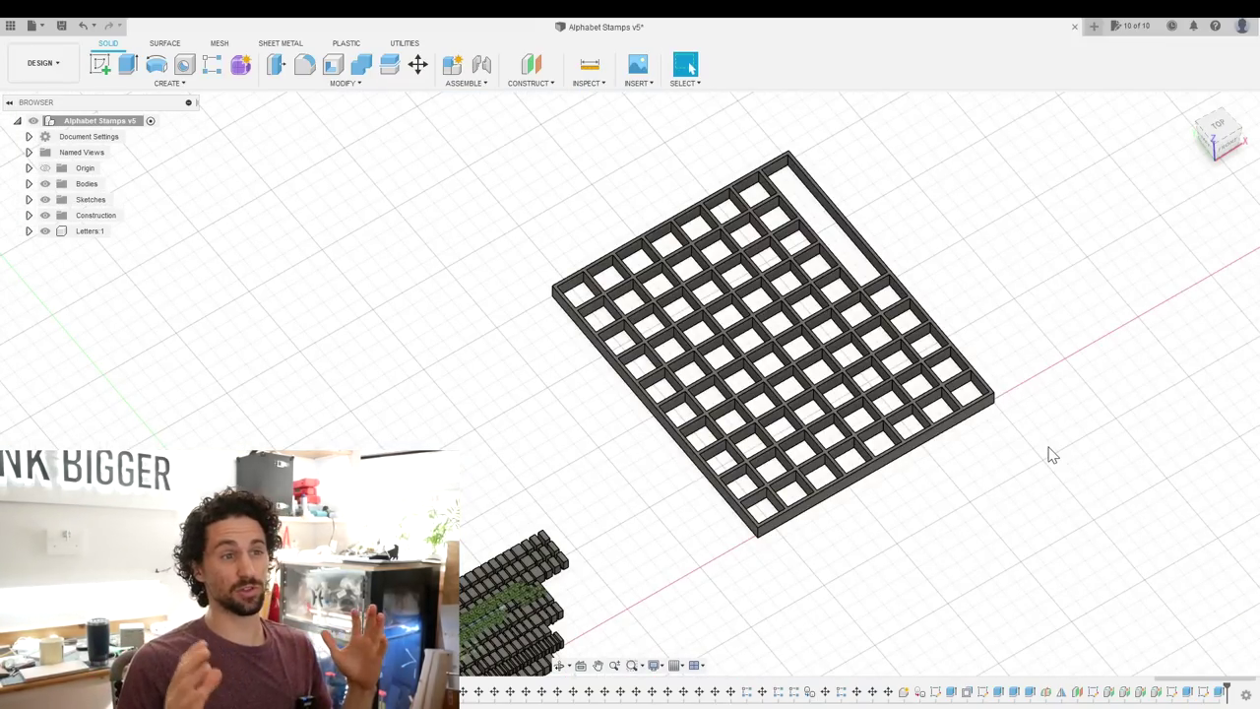
pyautogui.moveTo(1035, 444); pyautogui.dragTo(948, 453, button='middle')
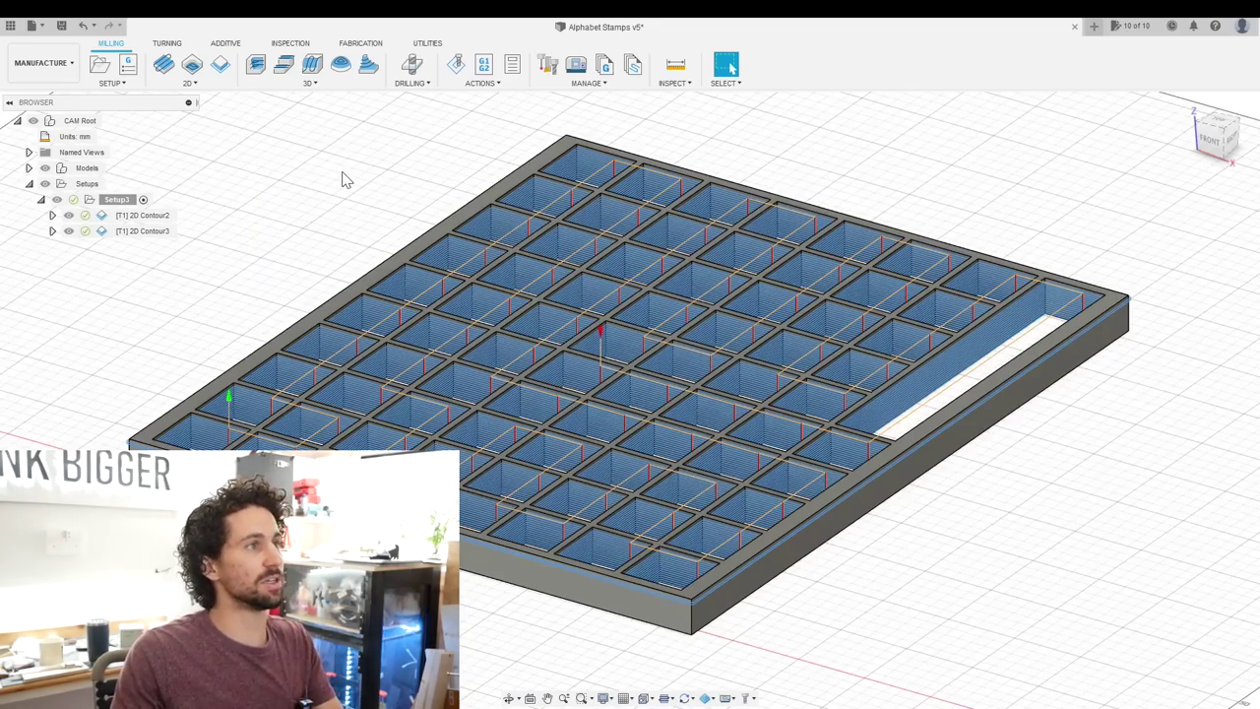
# Step: Simulate the Setup3 toolpaths for the grid tray and advance the simulation to its end
pyautogui.click(126, 201)
pyautogui.rightClick(126, 200)
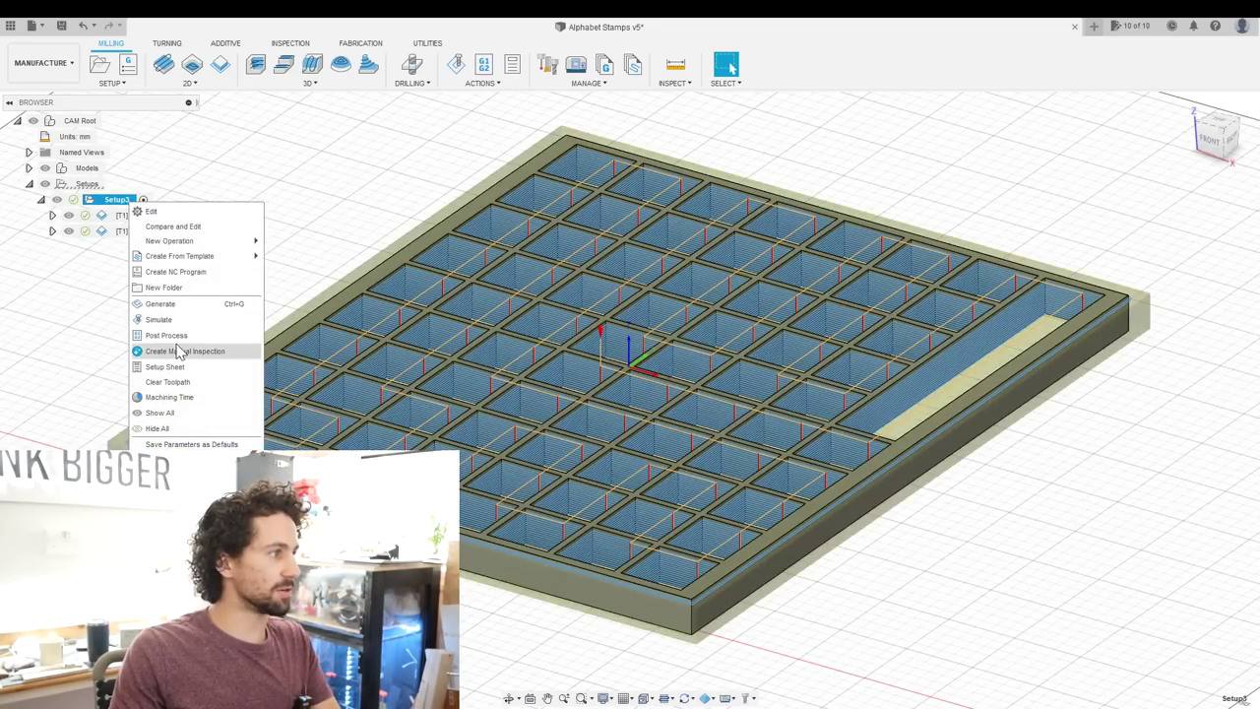
pyautogui.click(217, 320)
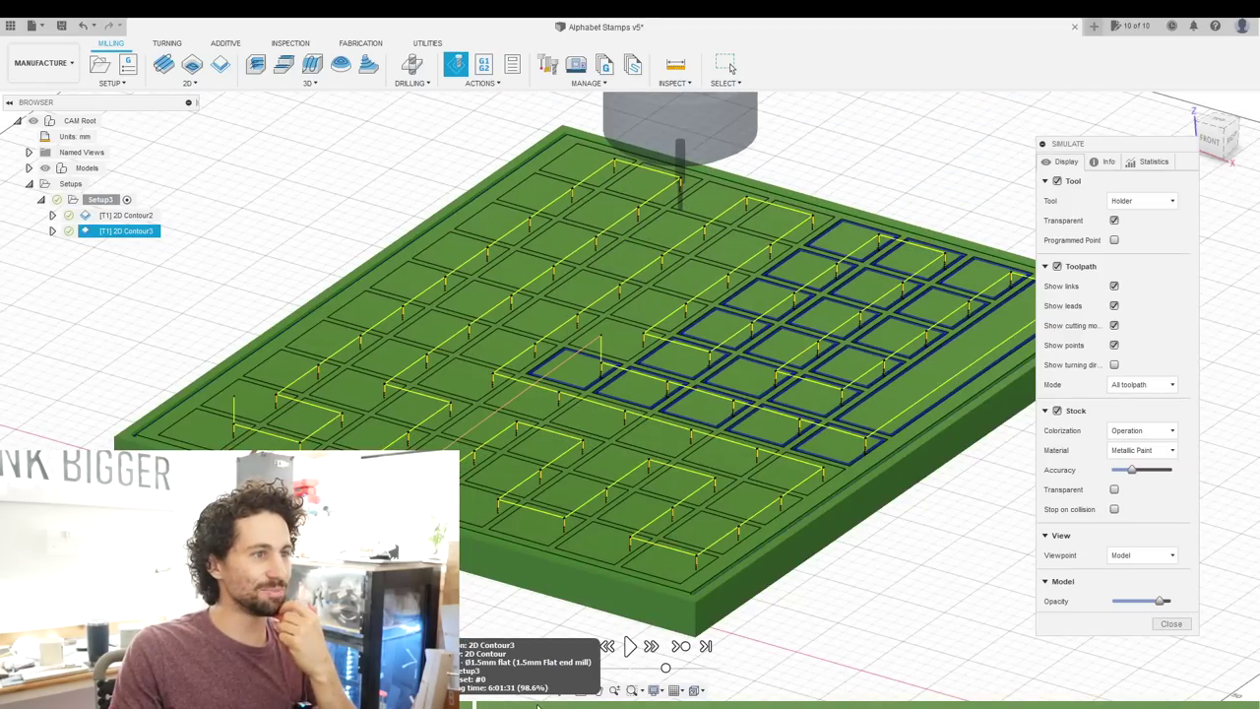
pyautogui.click(1188, 705)
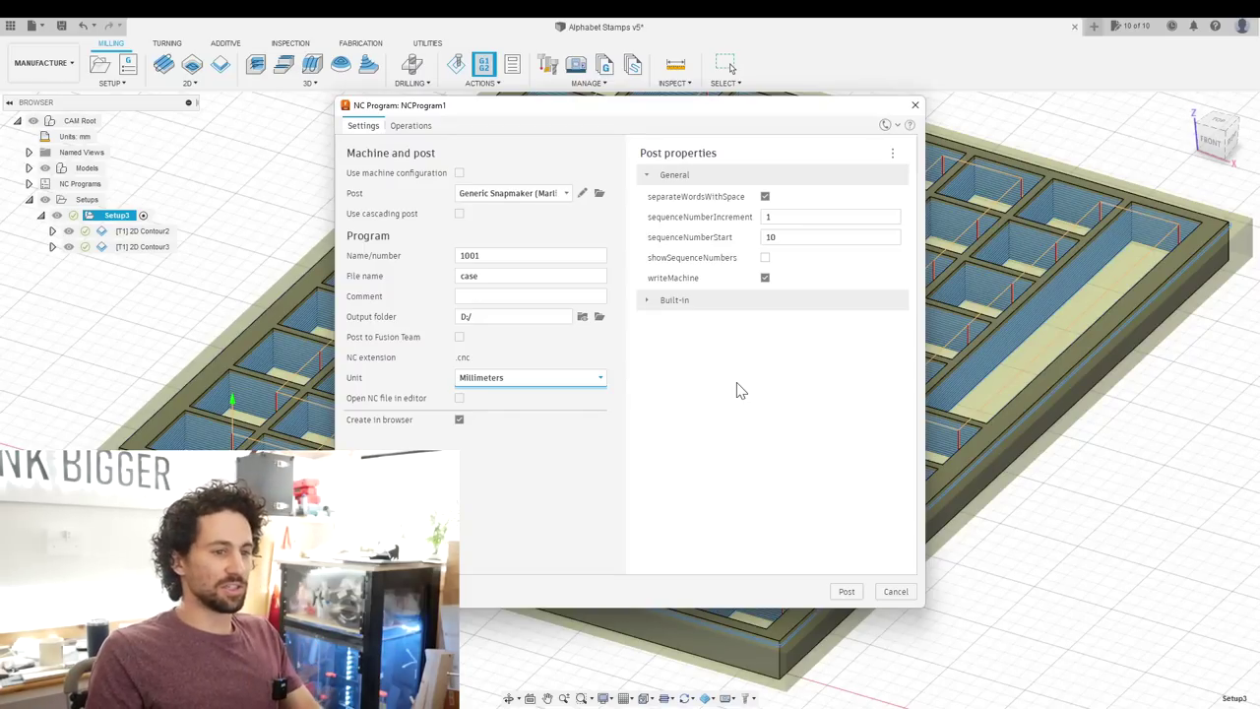
# Step: Post the Setup3 NC program with the Generic Snapmaker post as file "case" in millimeters to the D:/ folder
pyautogui.click(846, 591)
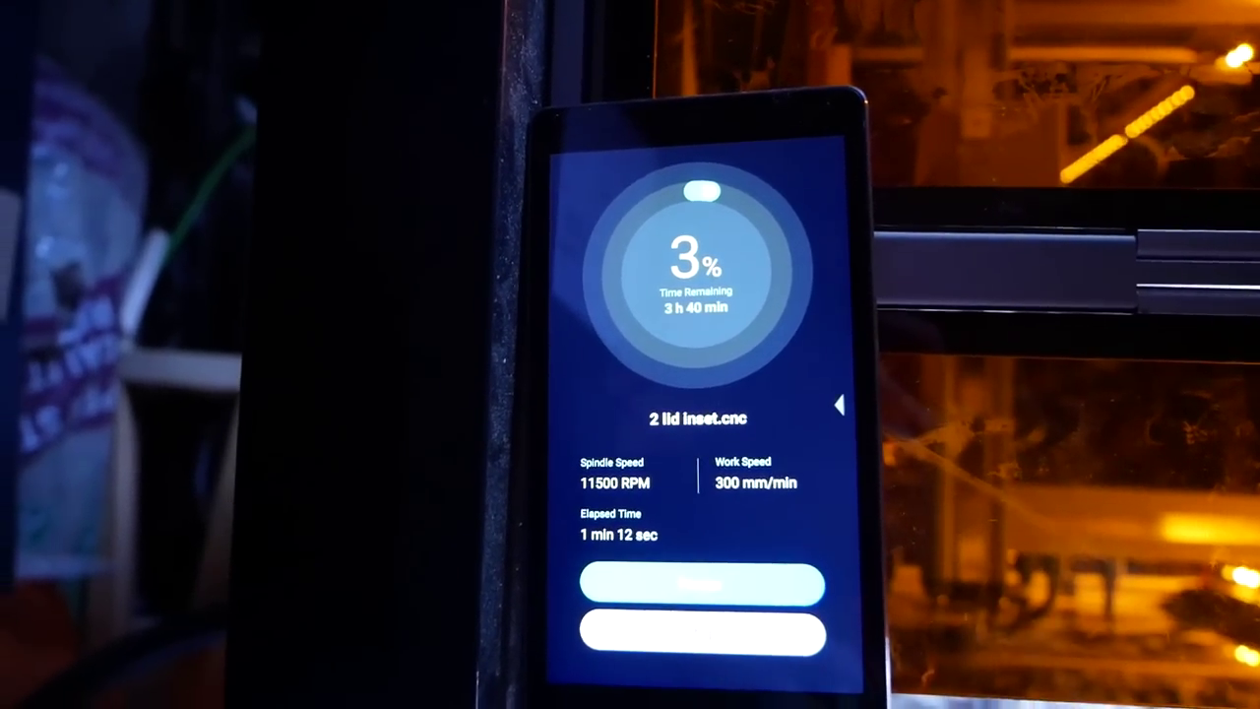
pyautogui.click(713, 470)
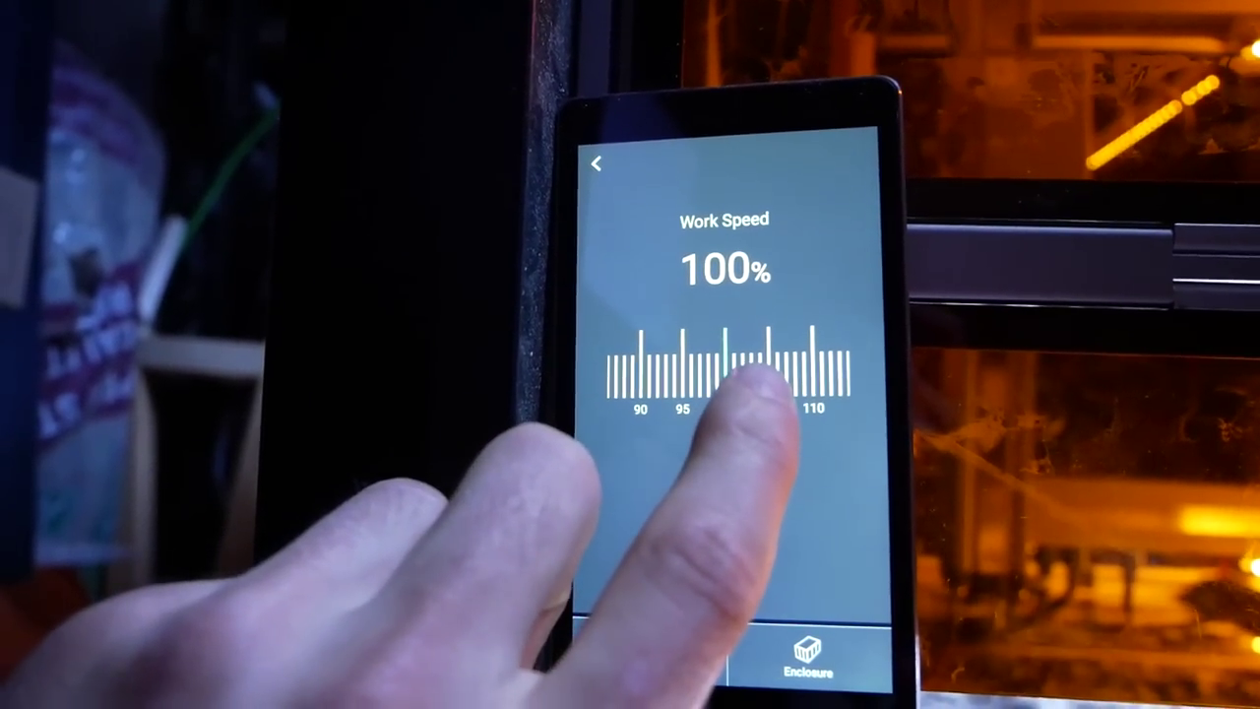